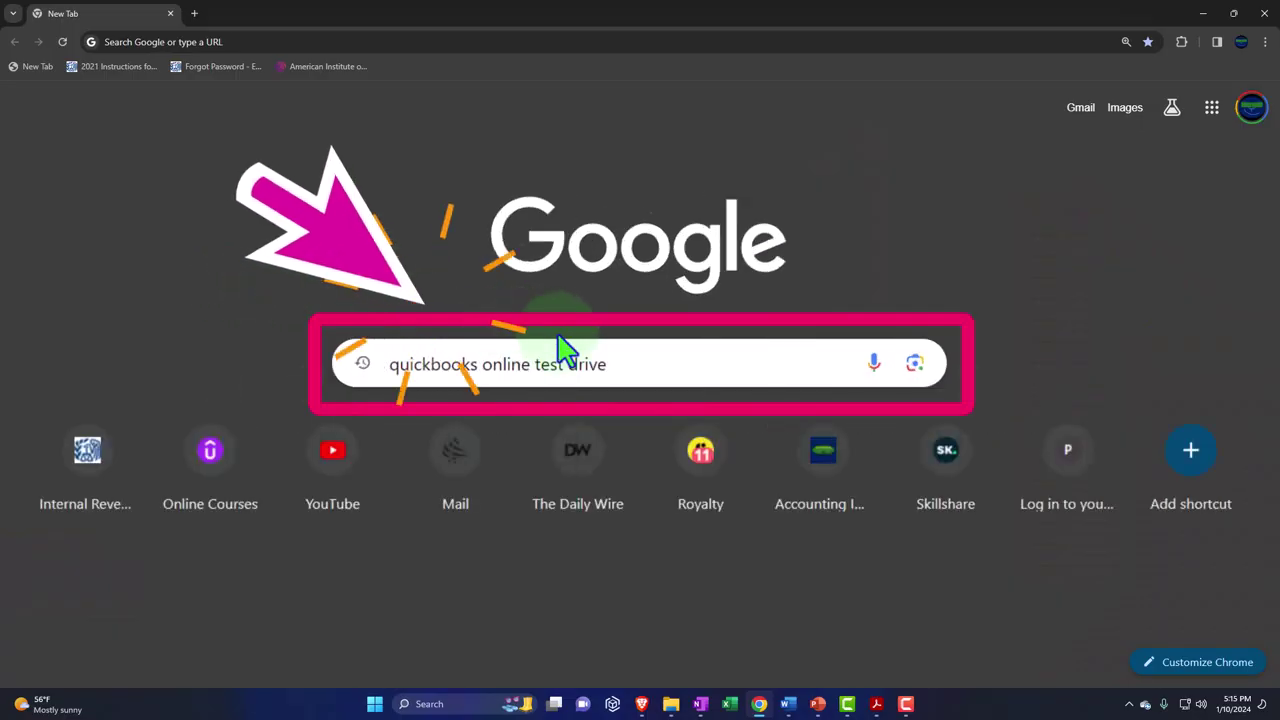
- Search Google for the QuickBooks Online test drive and open the US sample company from Intuit's help article
key(Return)
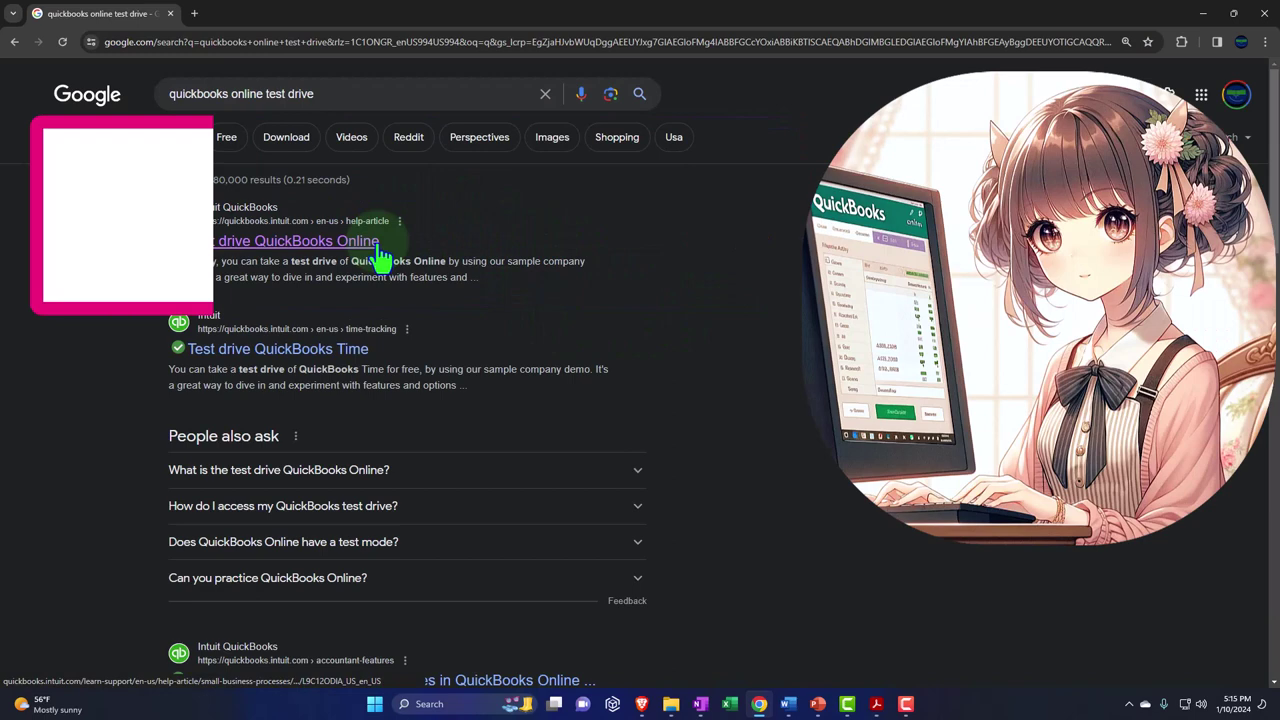
click(380, 258)
scroll(160, 400, down, 4)
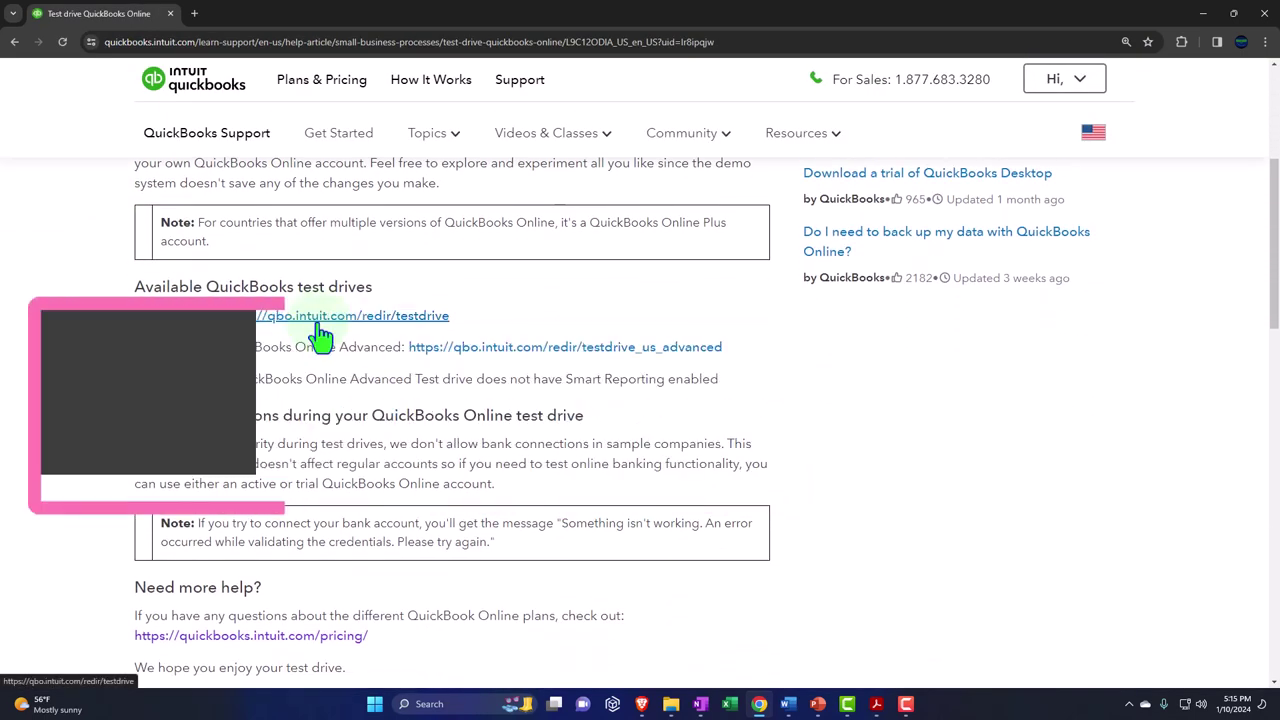
click(318, 322)
click(668, 312)
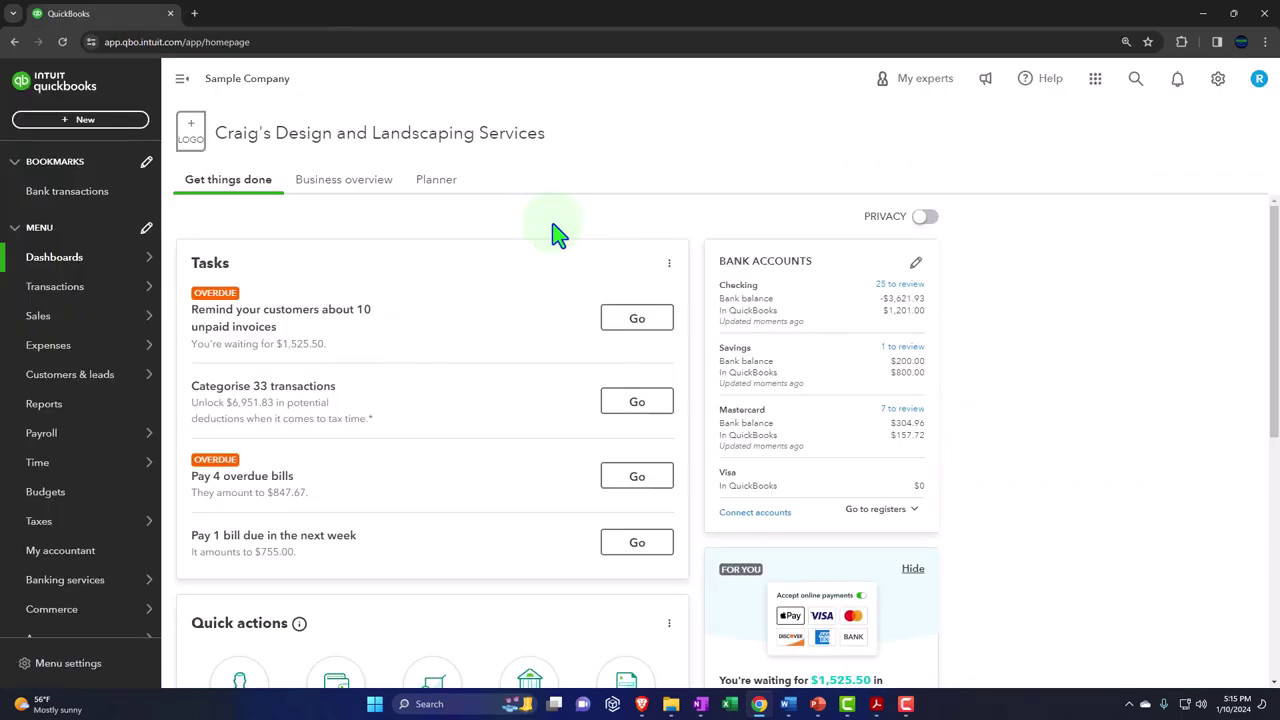
- Go to the Reports page and open the favorite Balance Sheet and Profit and Loss reports in separate new tabs
key(ctrl+plus)
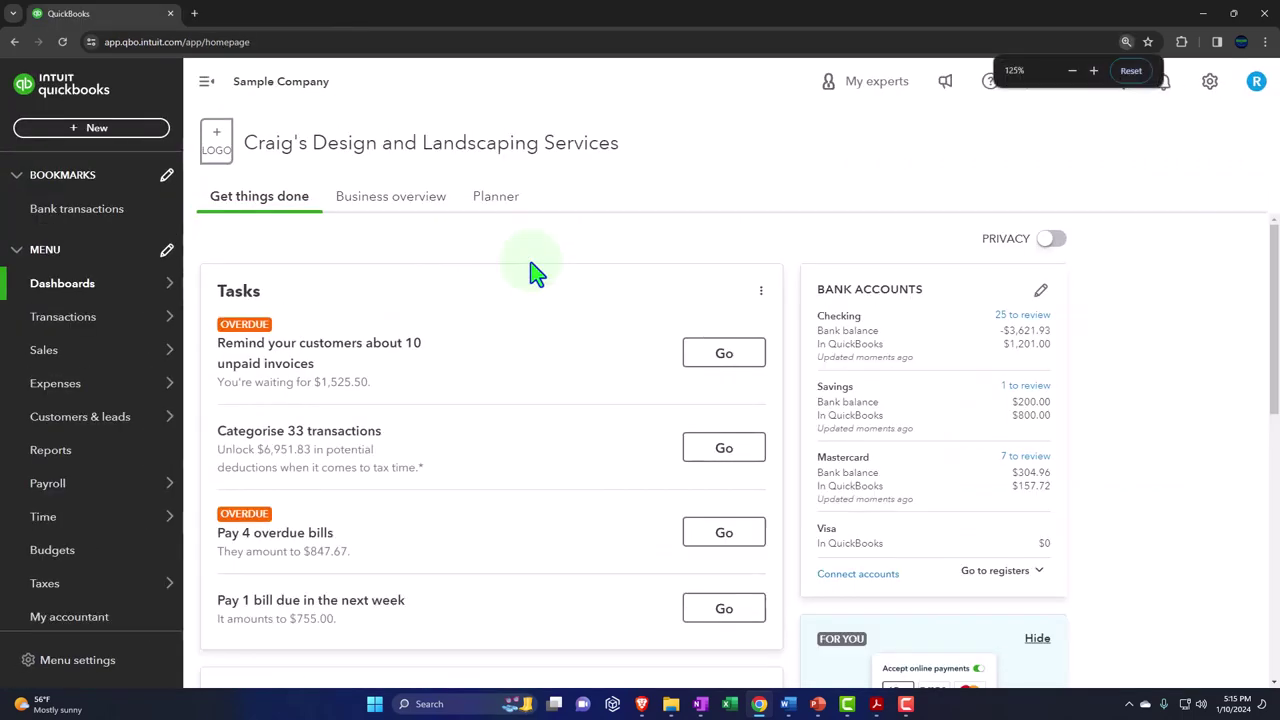
click(70, 455)
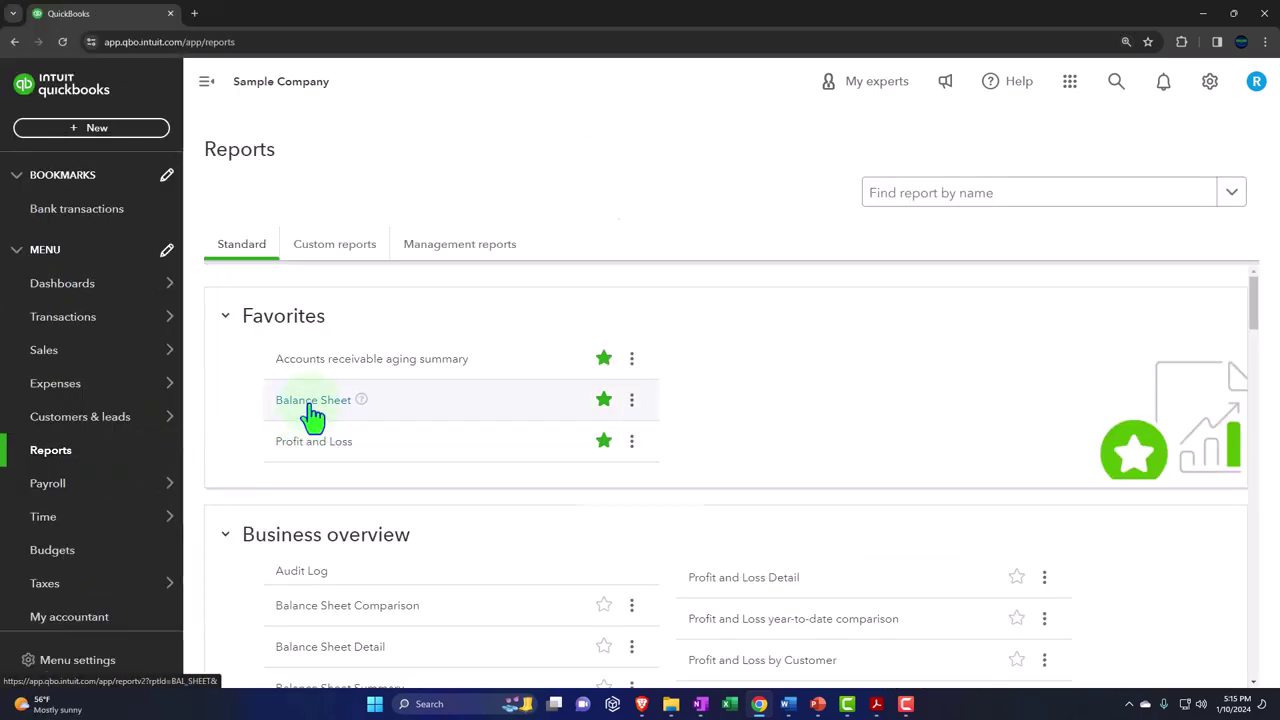
right_click(312, 410)
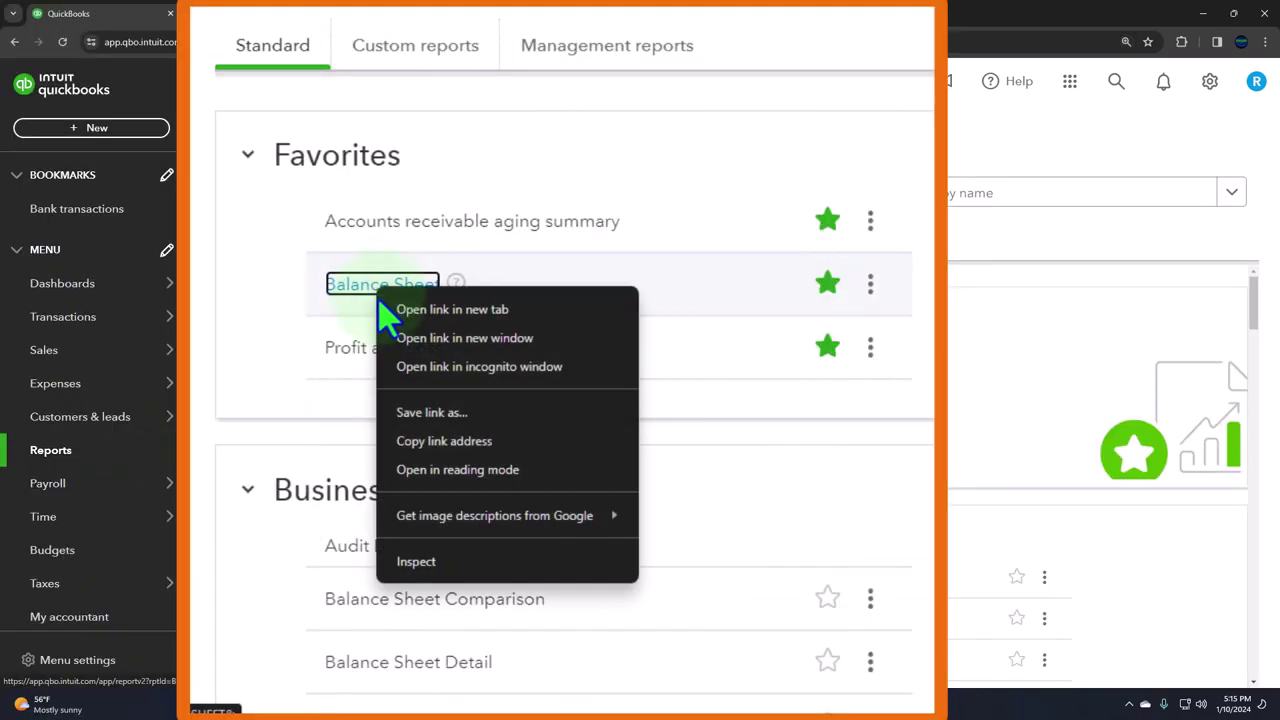
click(516, 320)
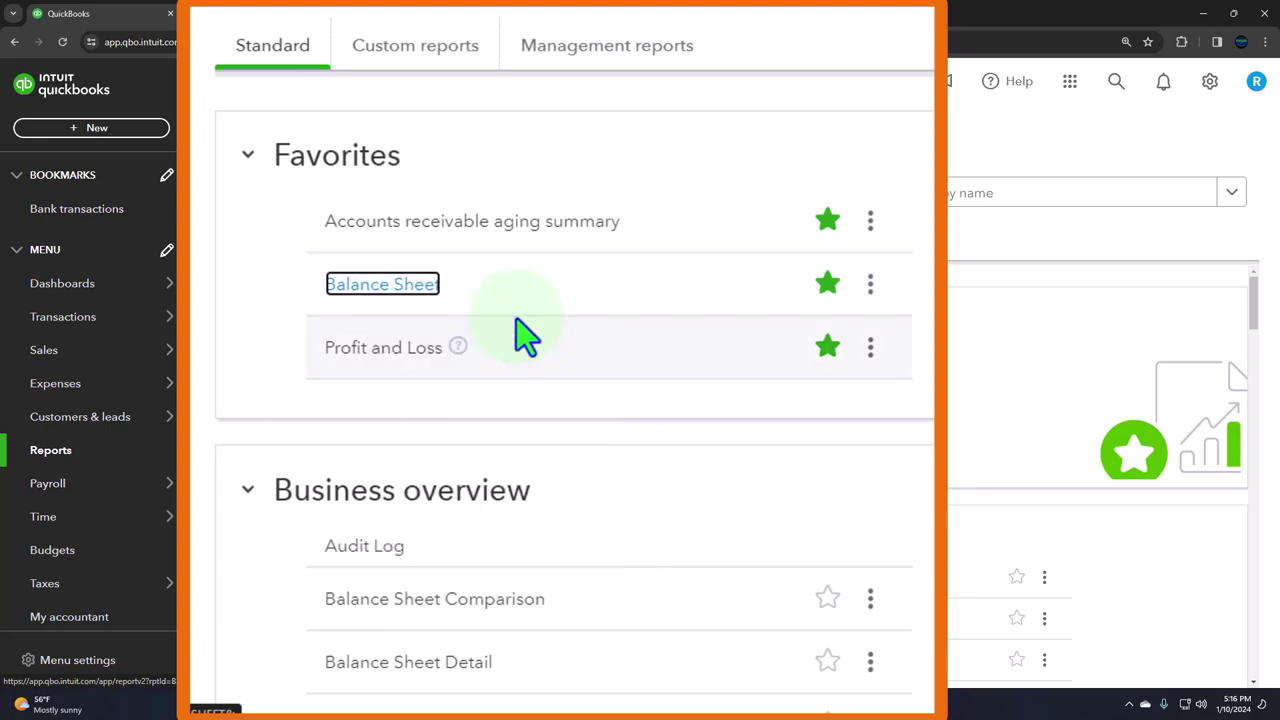
right_click(382, 352)
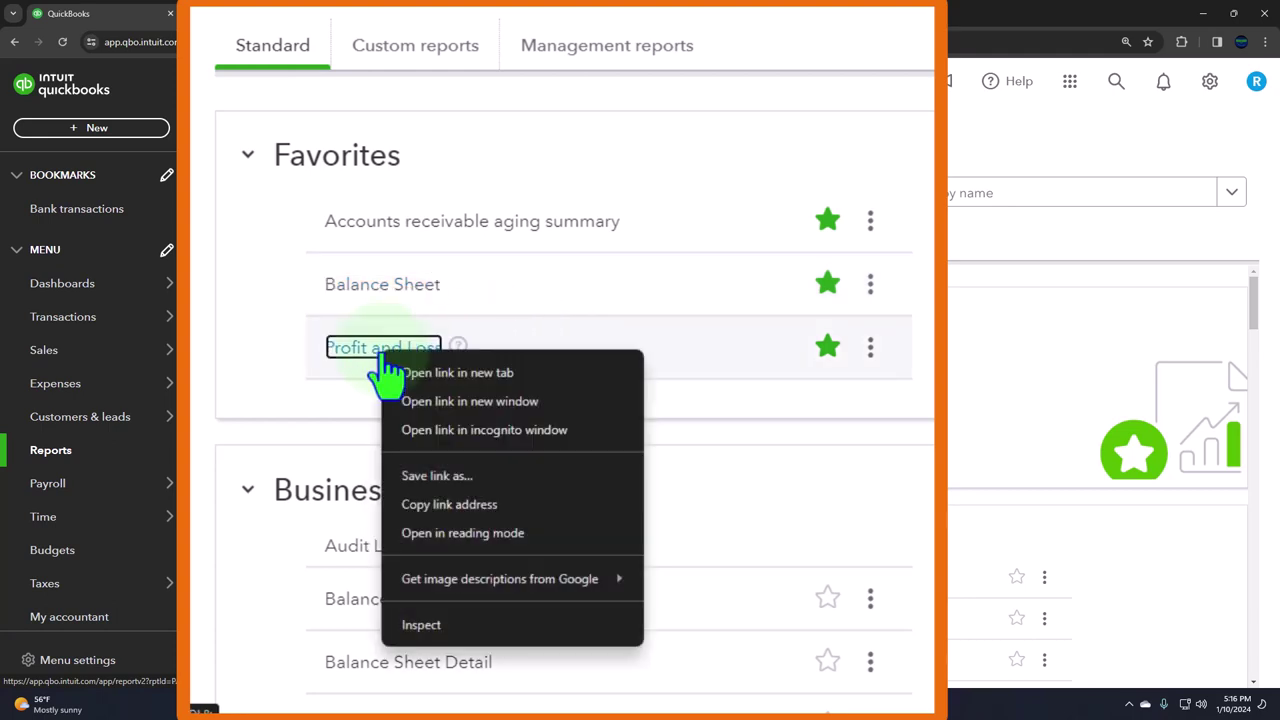
click(548, 376)
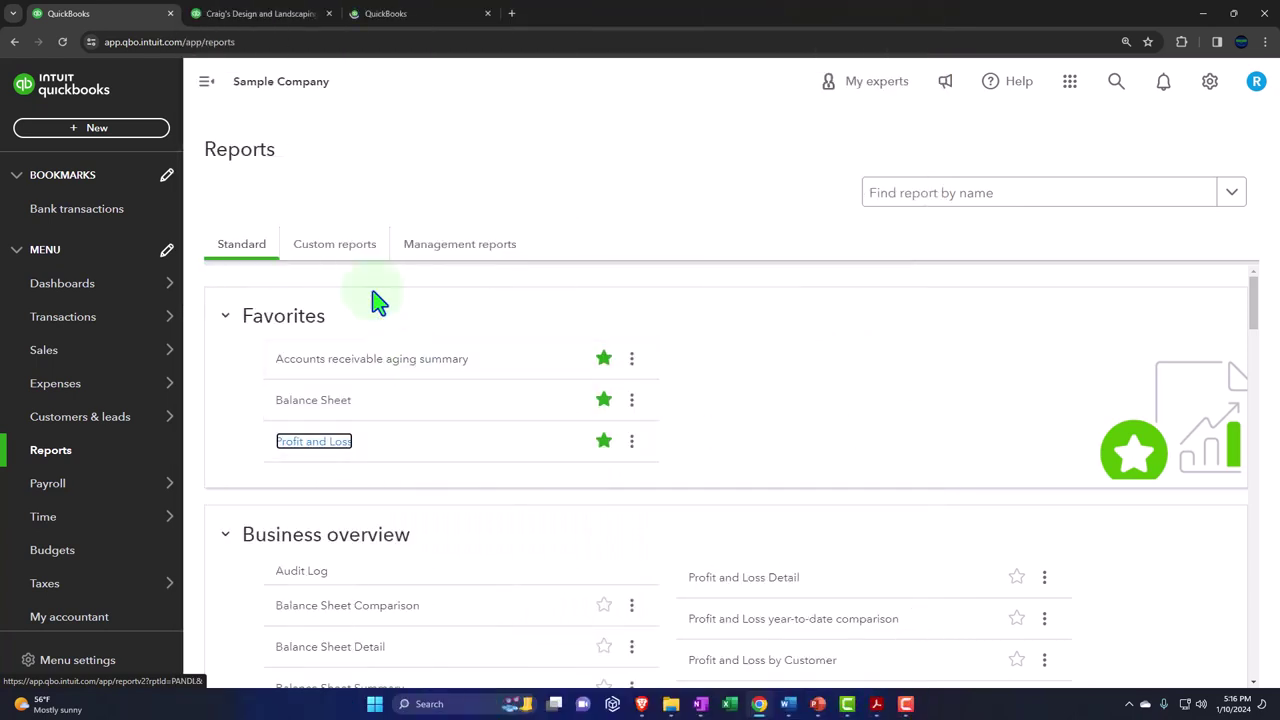
- Run the Balance Sheet report for the period 01/01/2023 to 12/31/2023 with the navigation menu hidden
click(267, 22)
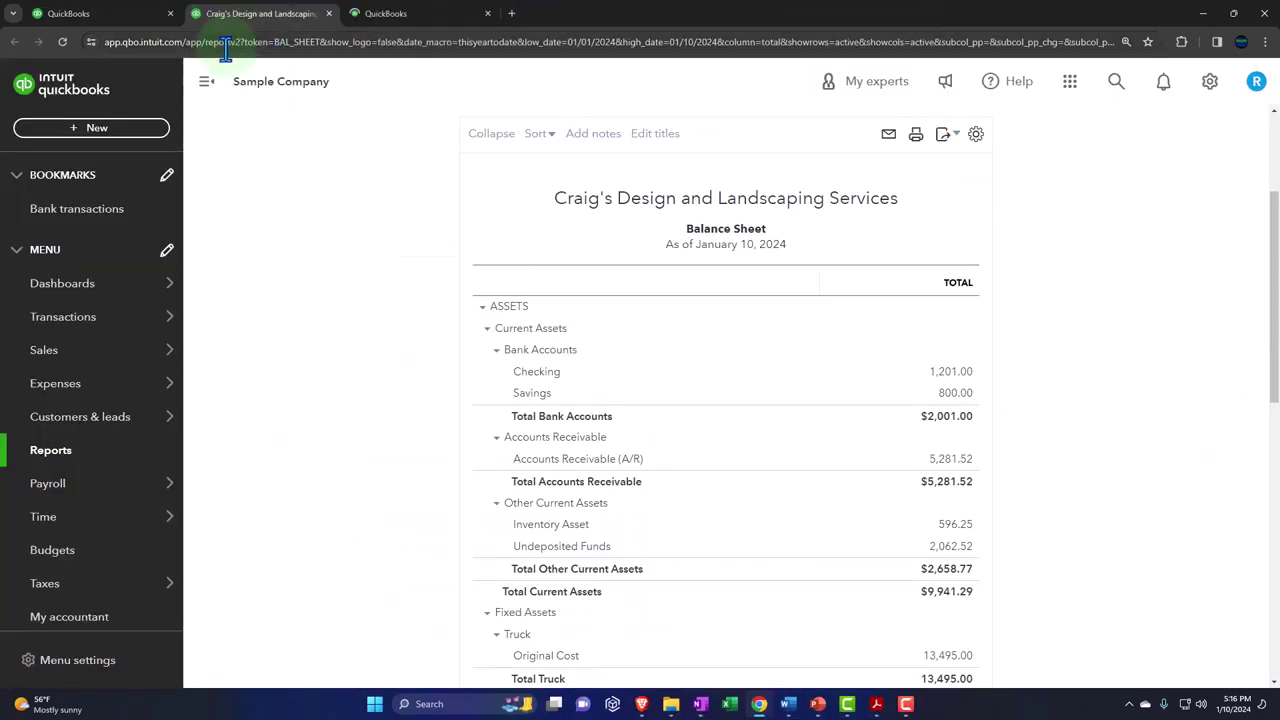
click(208, 95)
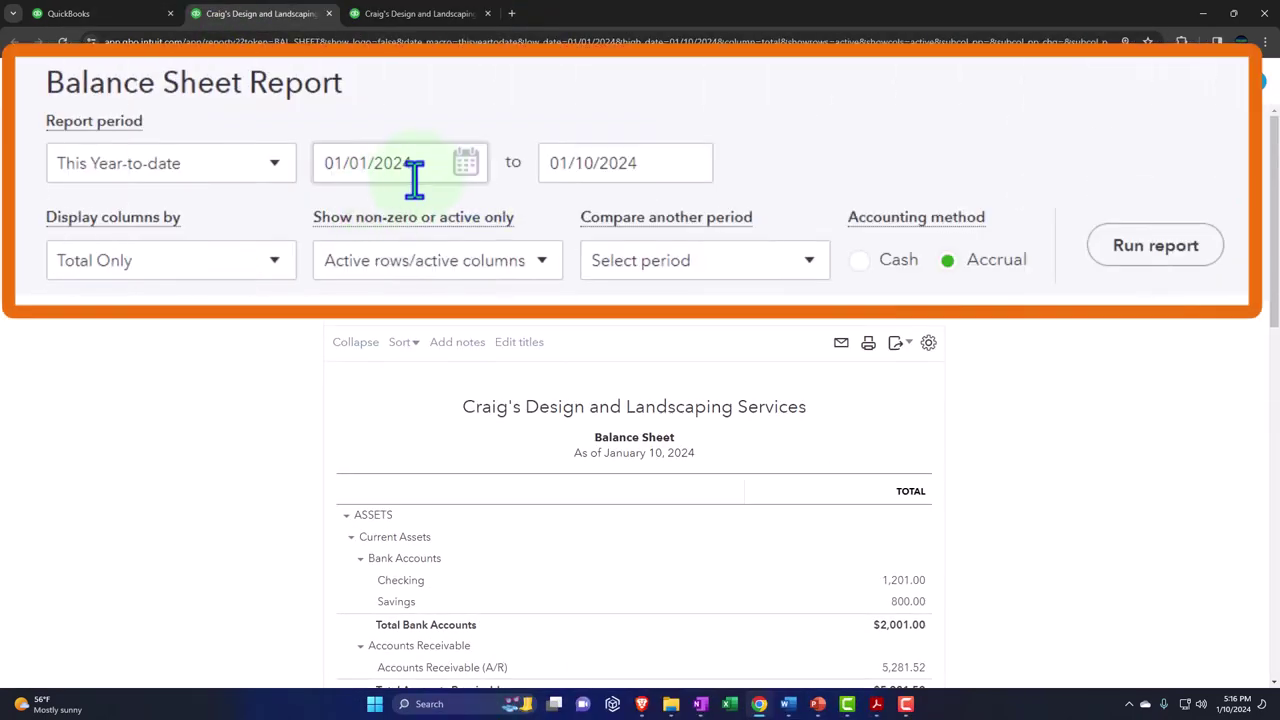
click(427, 170)
text(010123)
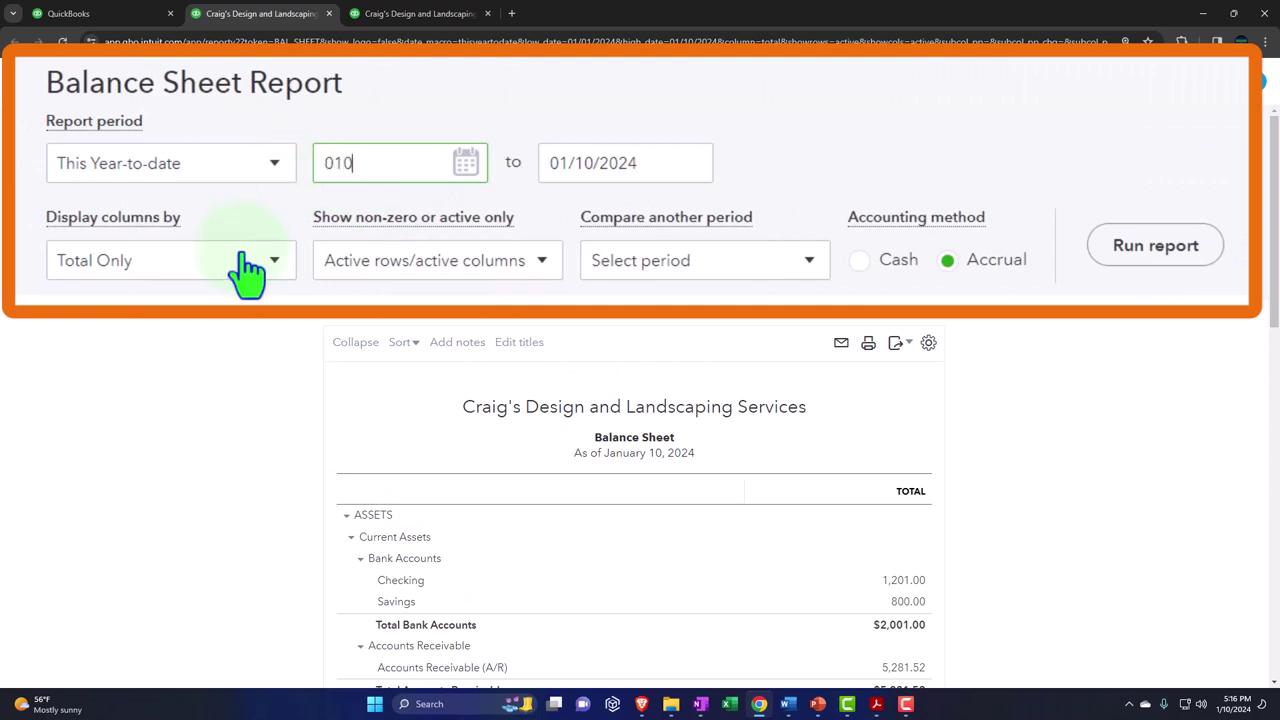
key(Tab)
text(12/31/2023)
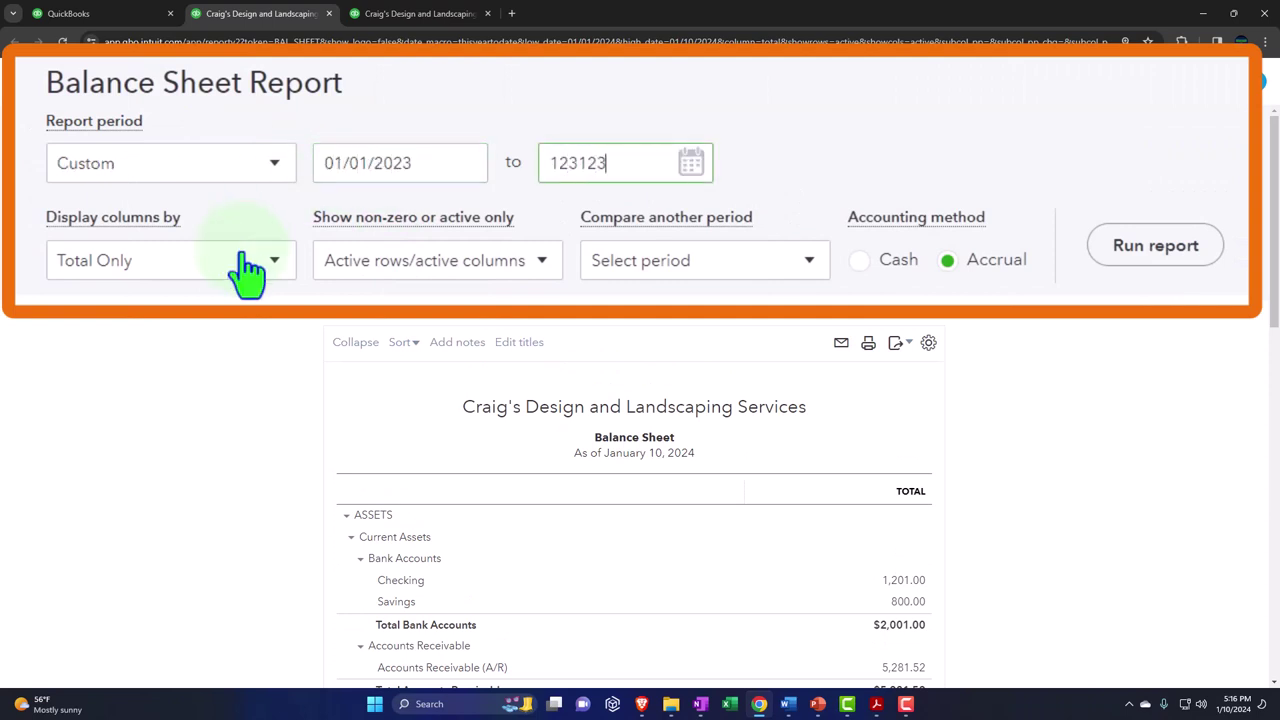
key(Tab)
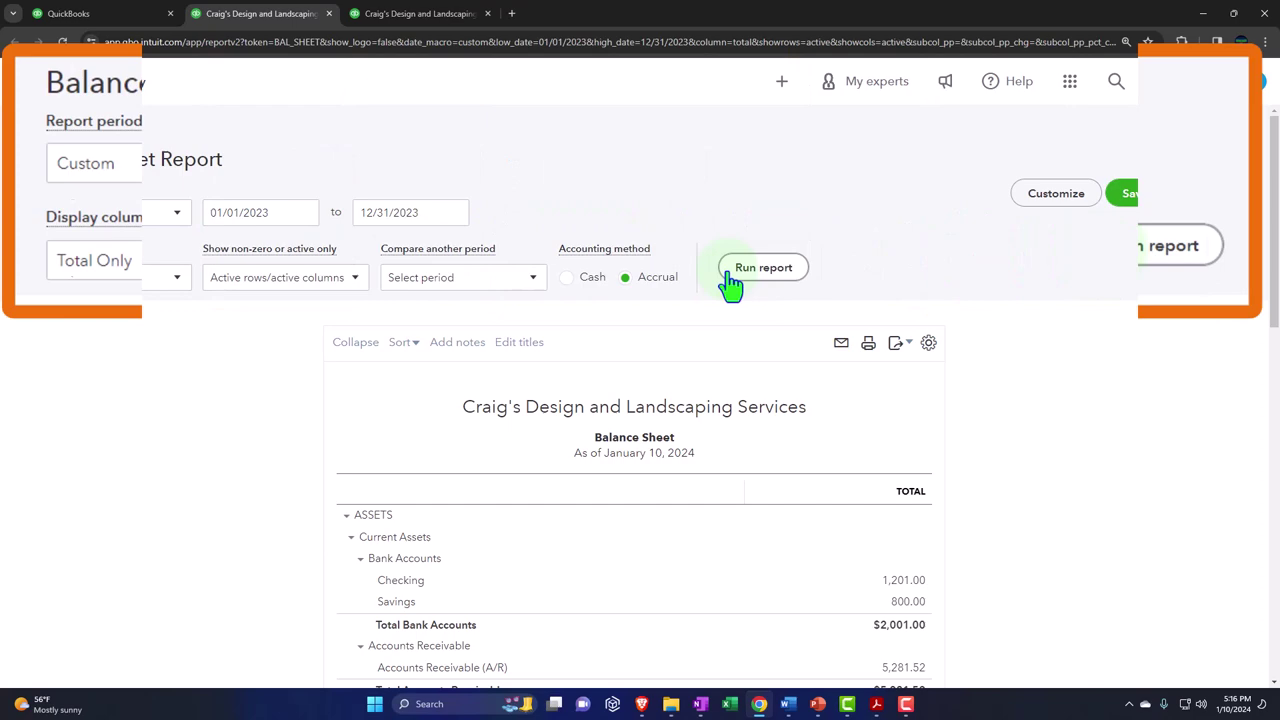
click(745, 266)
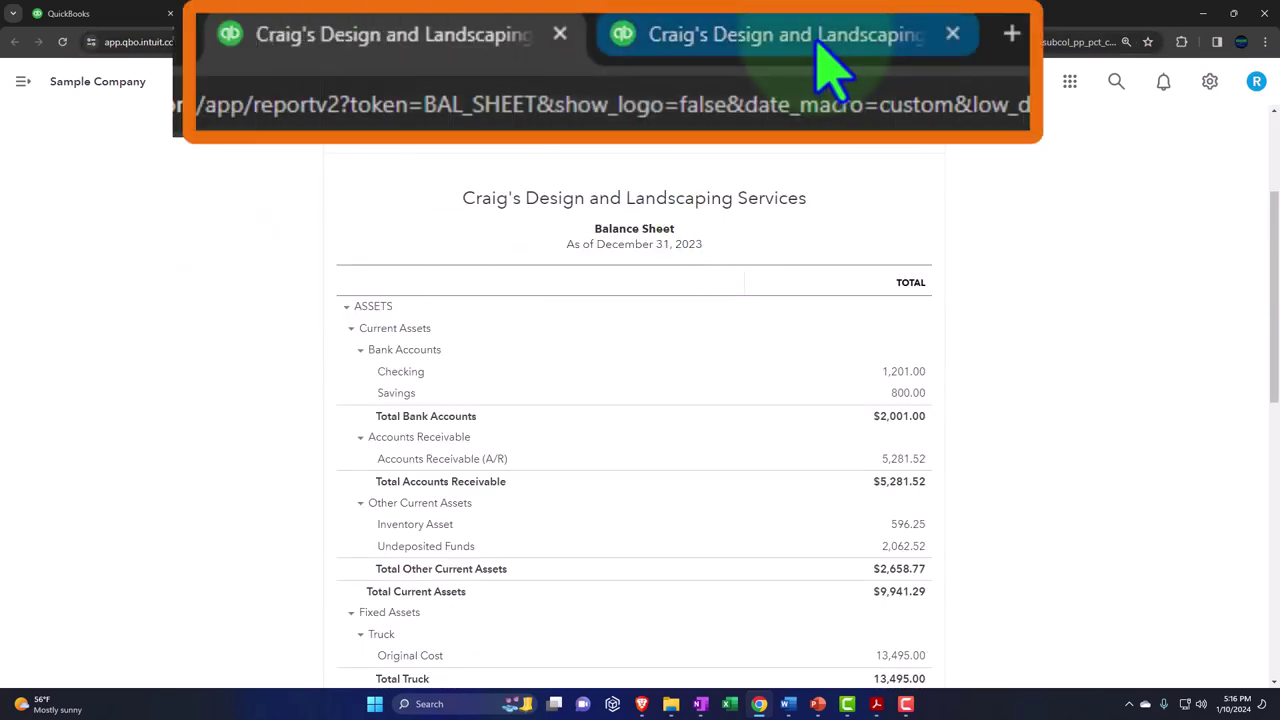
- Run the Profit and Loss report for 01/01/2023 to 12/31/2023 with the navigation menu hidden
click(420, 15)
click(210, 84)
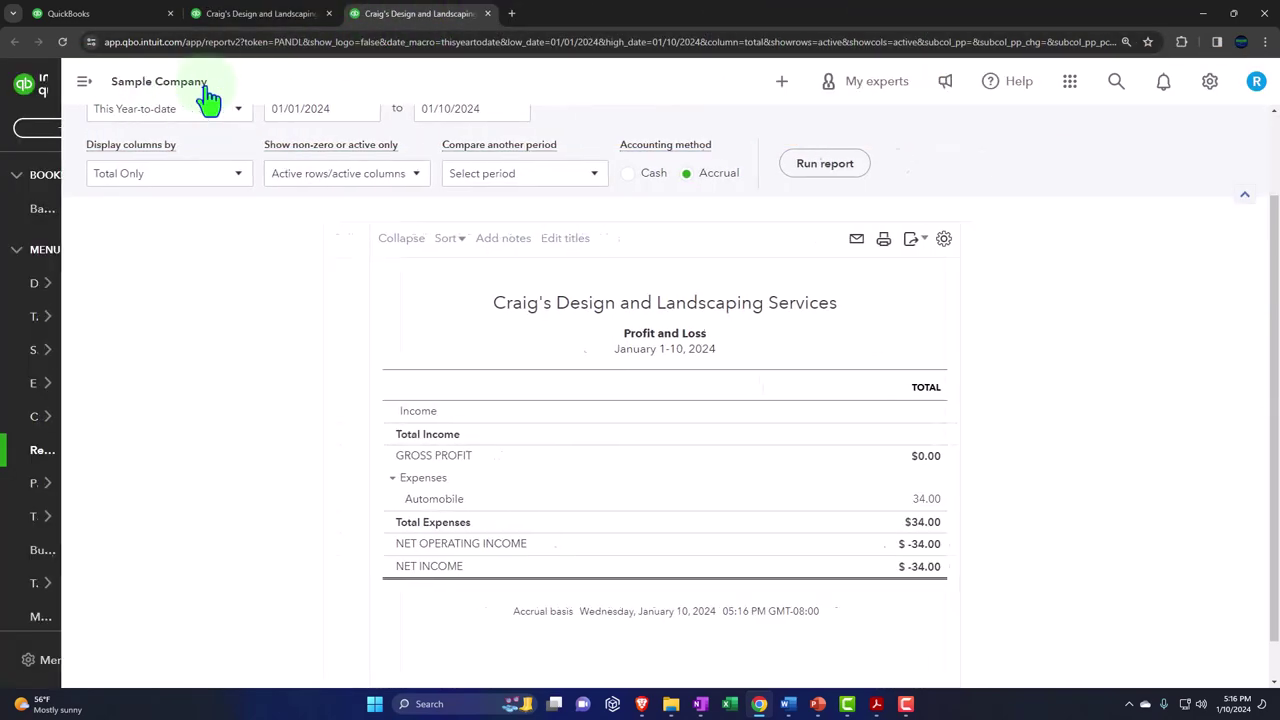
scroll(200, 286, up, 2)
click(433, 208)
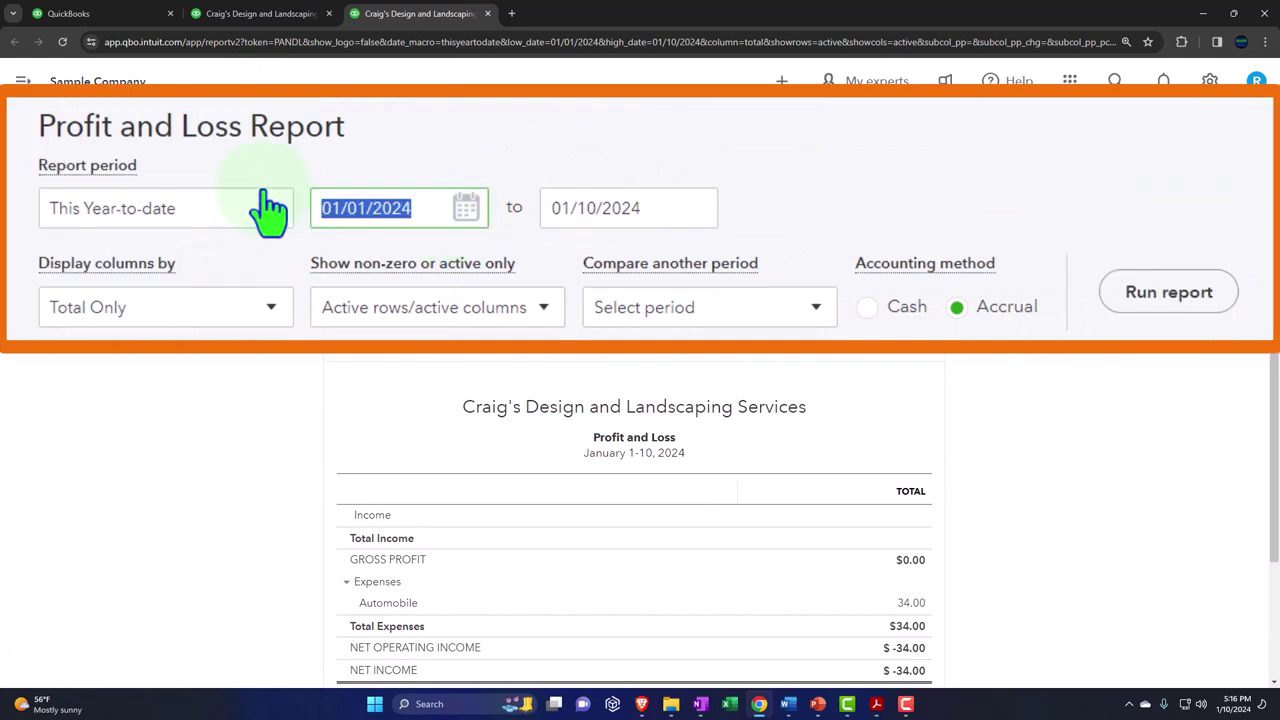
text(01012023)
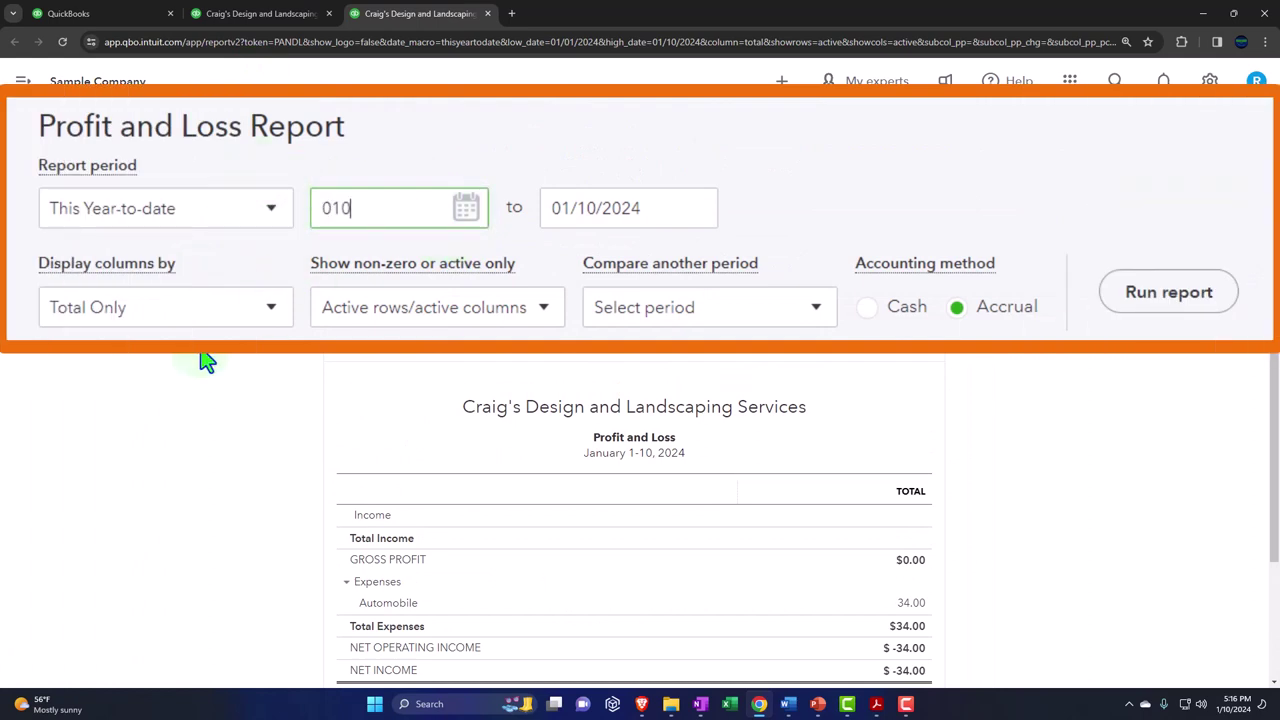
key(Tab)
text(12/31/2023)
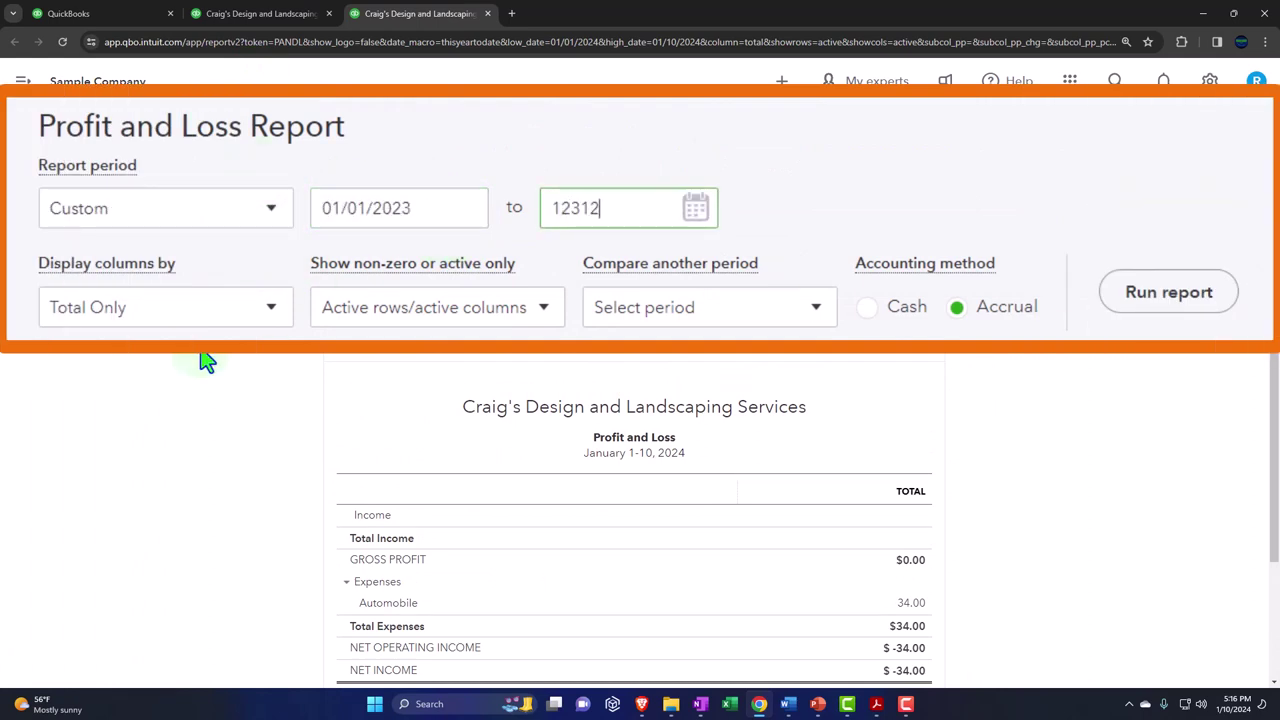
click(205, 360)
click(1135, 310)
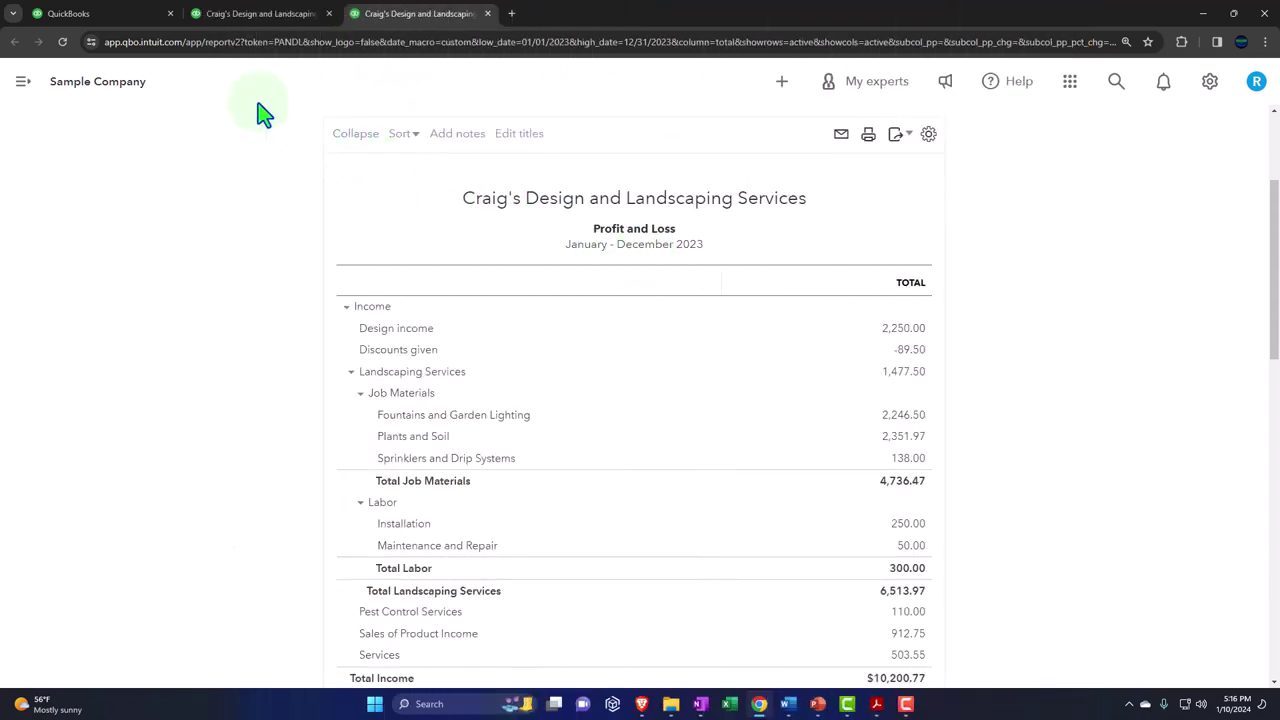
- Return to the report list, browse to the "For my accountant" section and hide the navigation menu
click(125, 14)
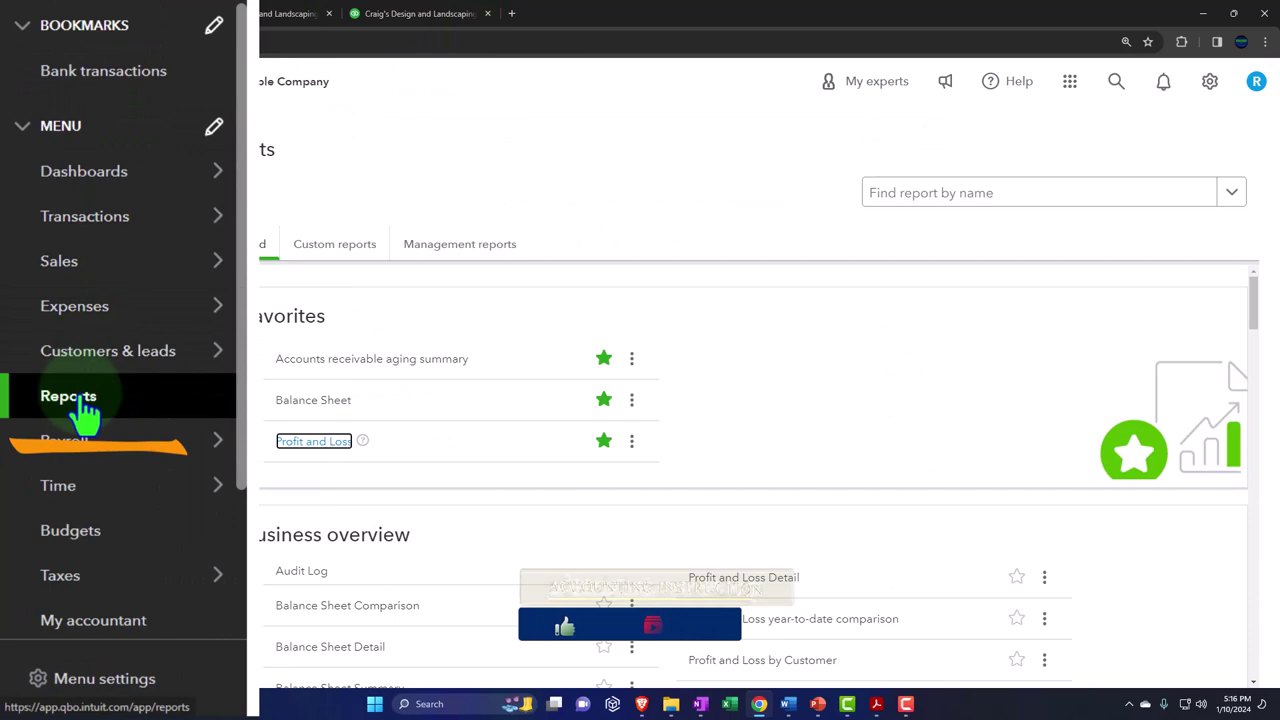
scroll(275, 455, down, 15)
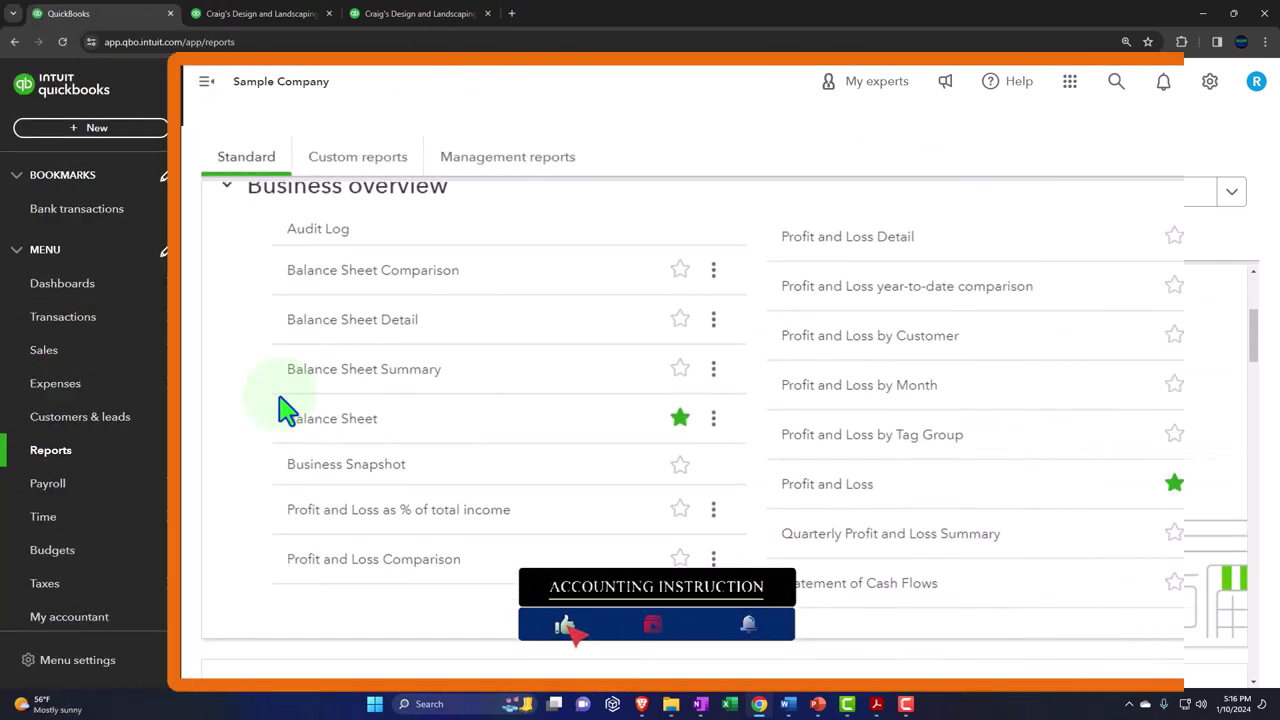
scroll(283, 410, down, 15)
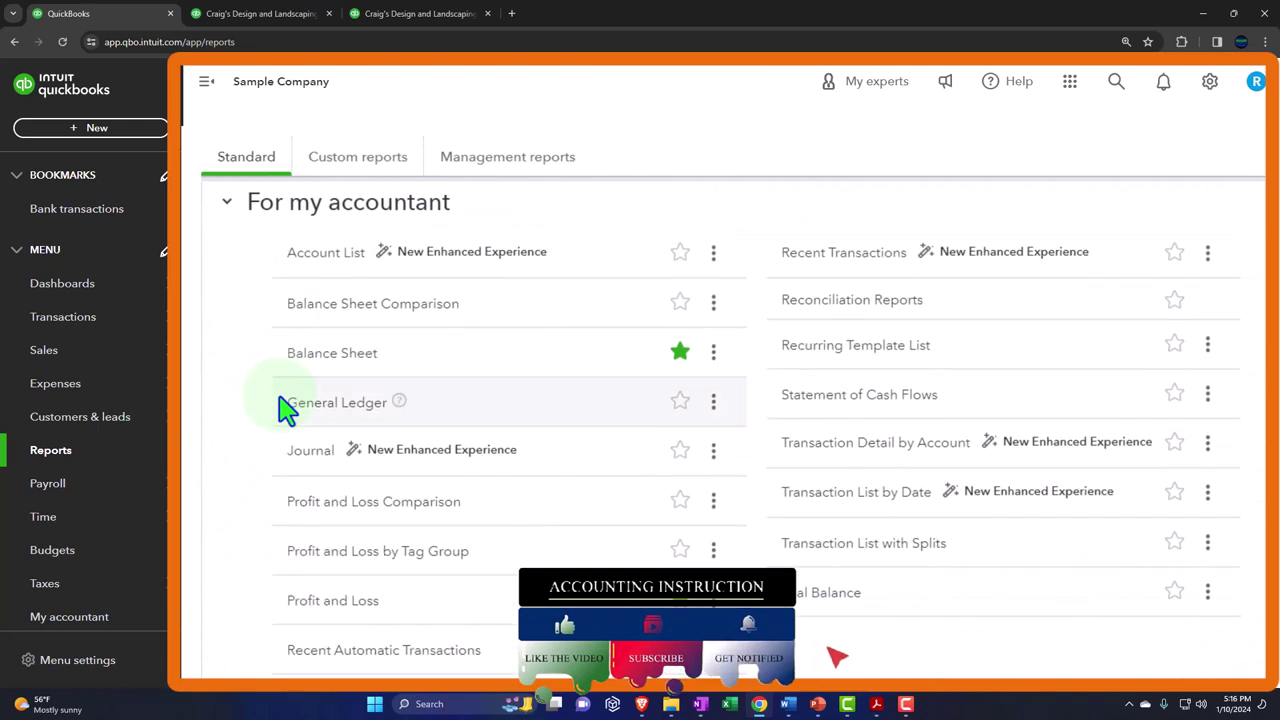
click(207, 84)
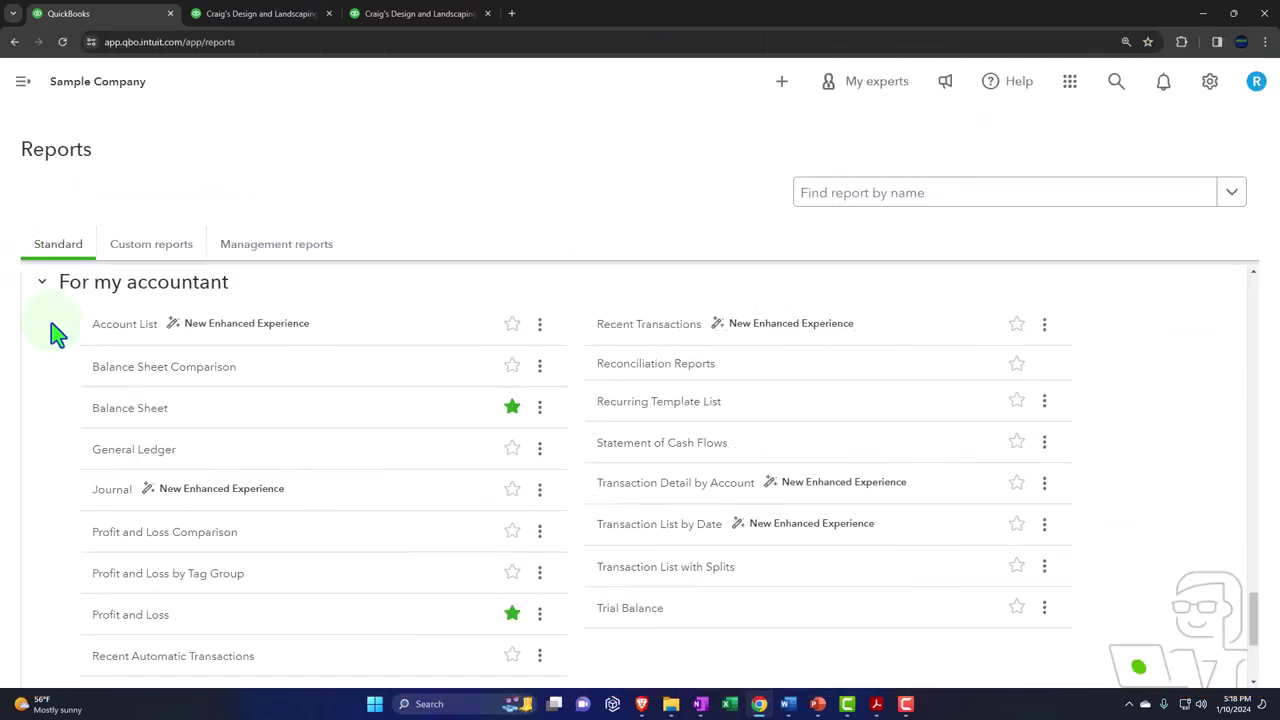
- Collapse the Assets and the Liabilities and Equity sections of the Balance Sheet to view only their totals
click(247, 13)
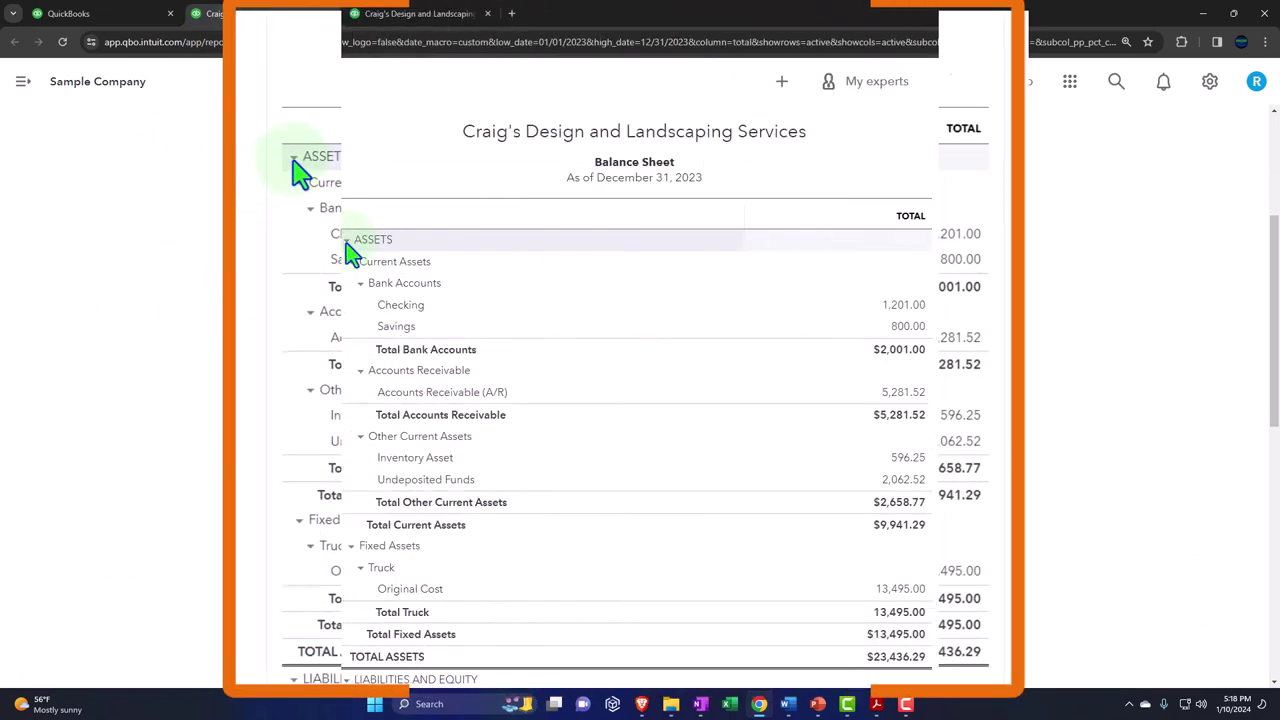
click(345, 237)
click(347, 271)
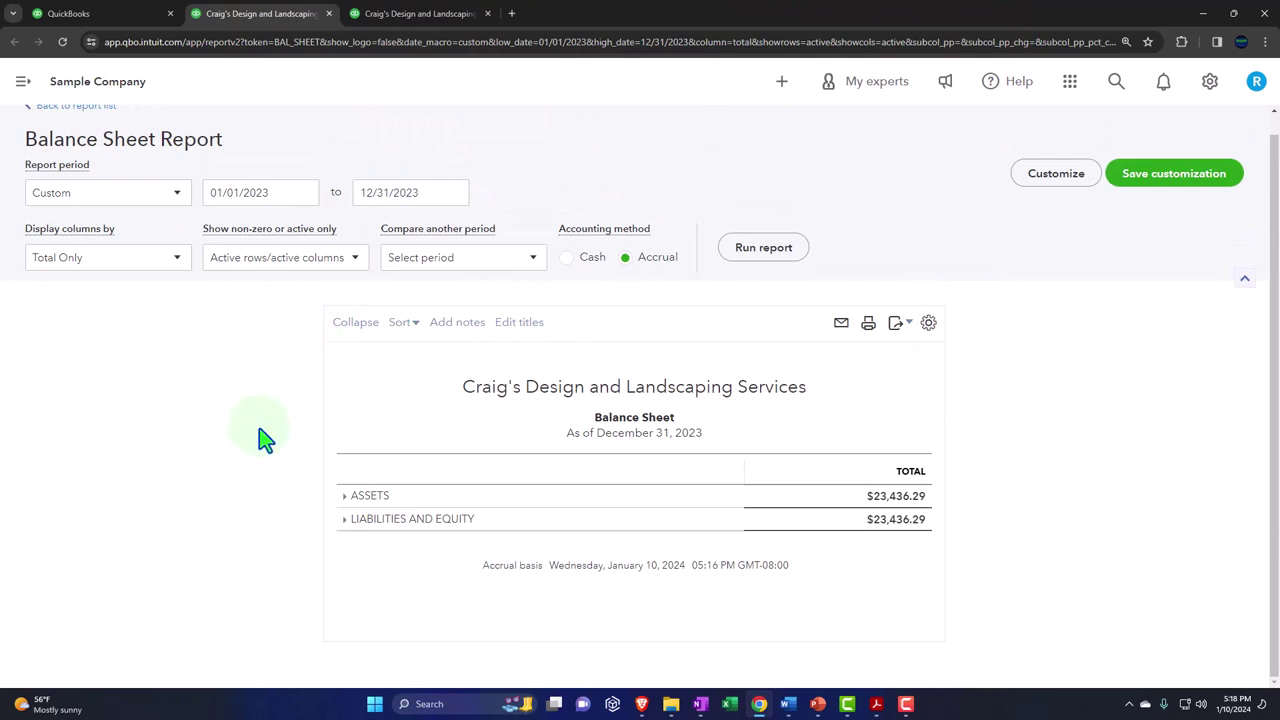
key(ctrl+plus)
key(ctrl+plus)
key(ctrl+plus)
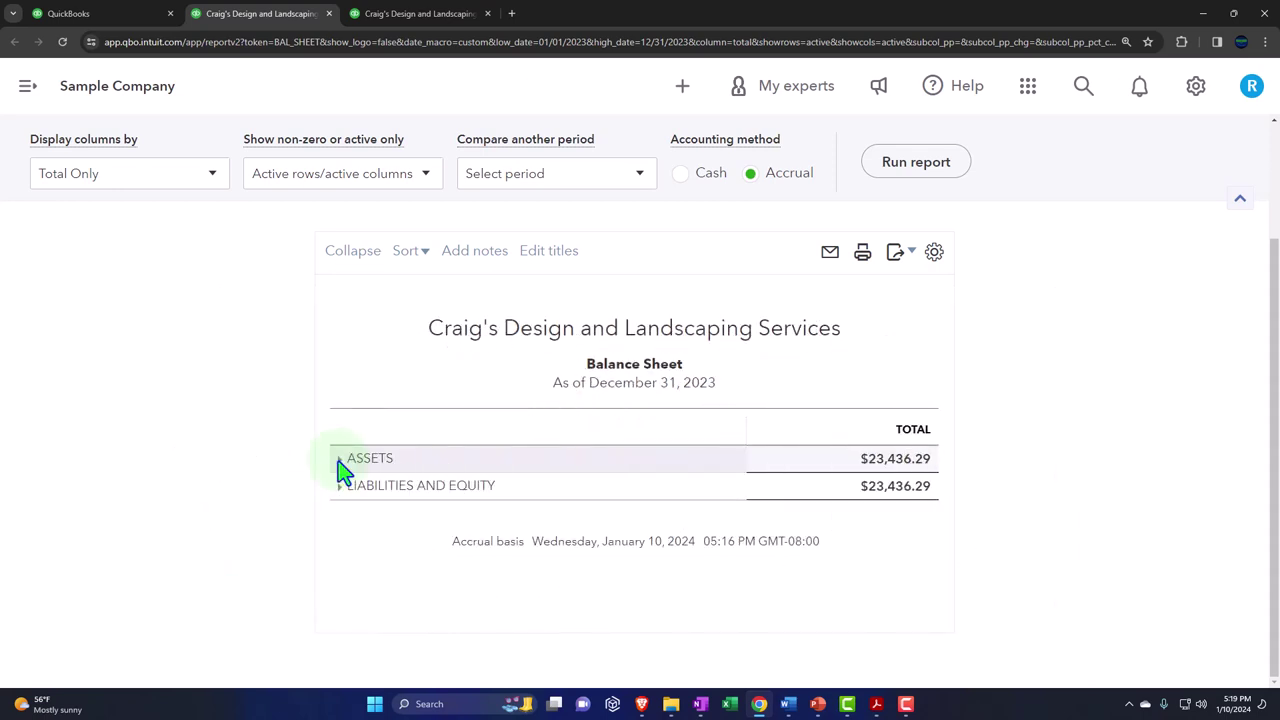
- Expand the Assets and the Liabilities and Equity sections of the Balance Sheet to show their accounts
click(340, 460)
scroll(336, 470, down, 5)
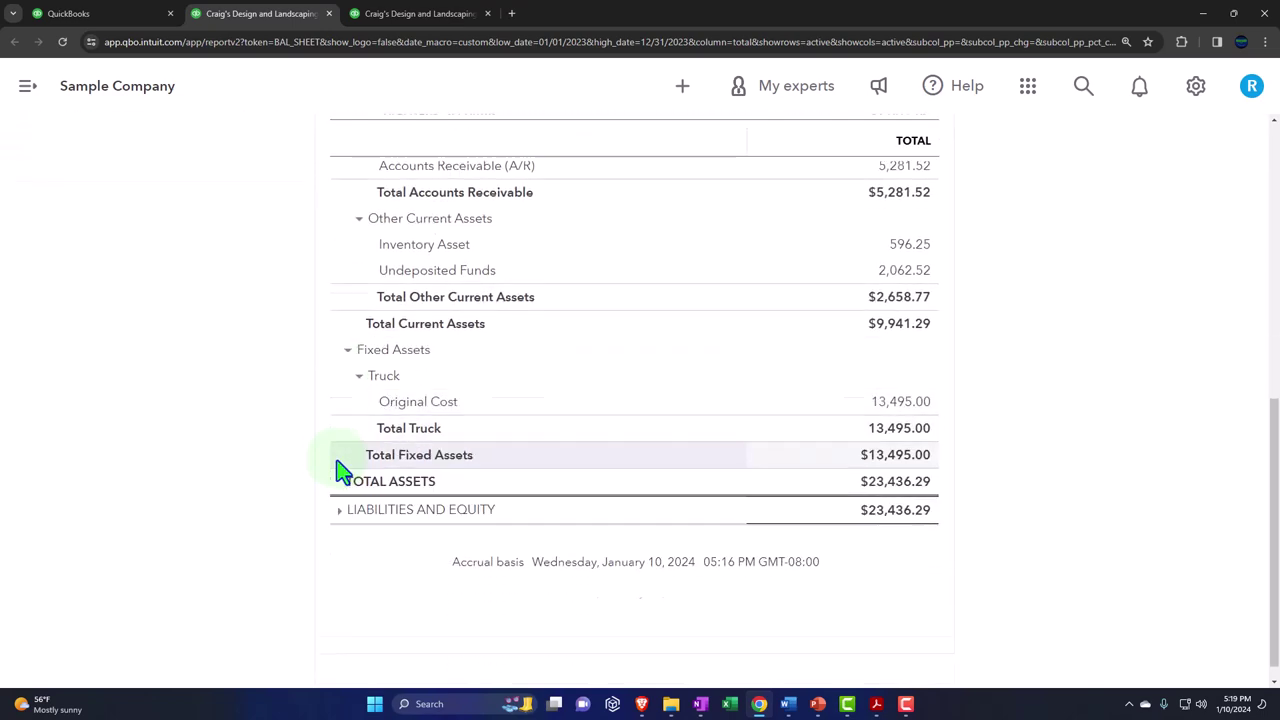
click(336, 490)
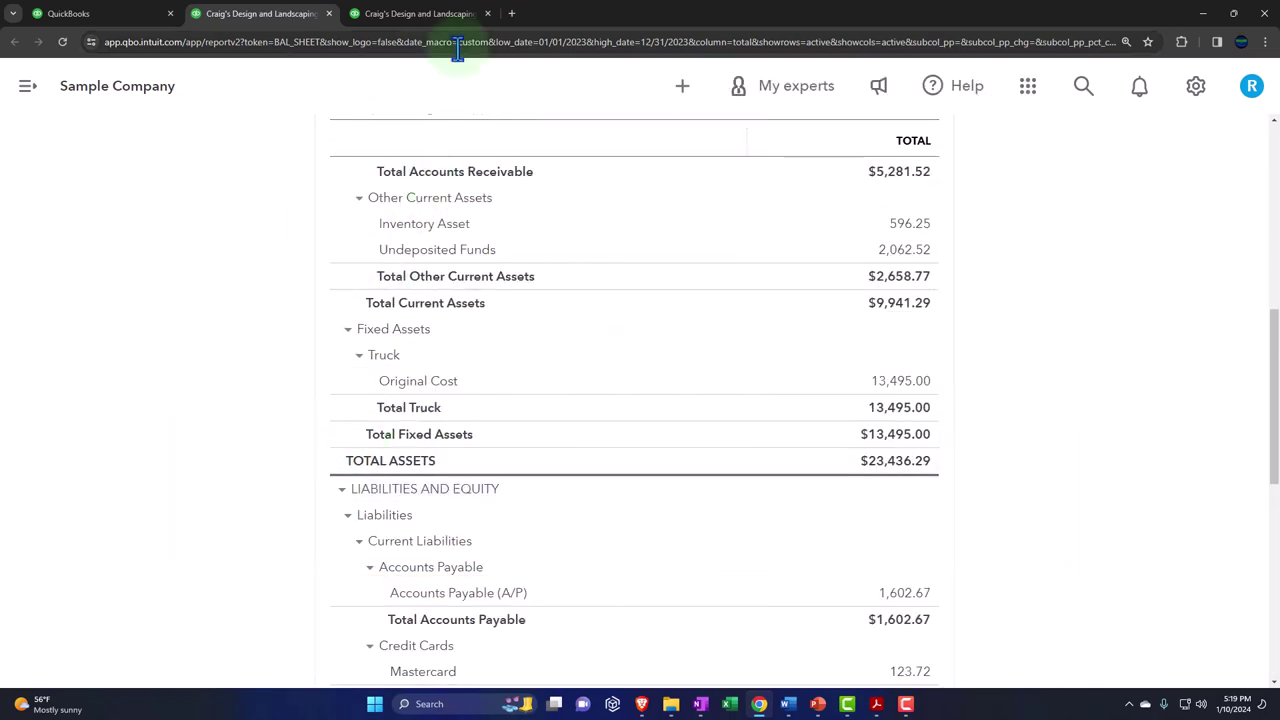
- Collapse and re-expand the Income and Expenses sections of the Profit and Loss report, and return to the report list
click(443, 20)
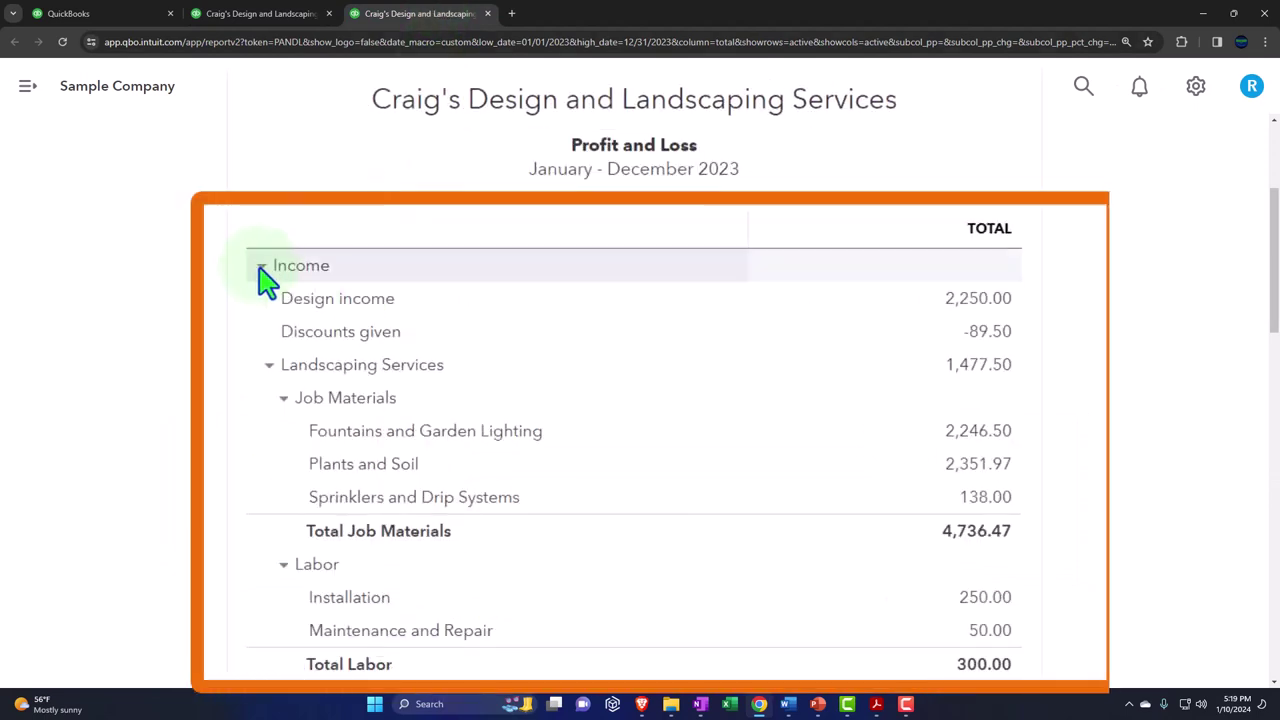
click(260, 268)
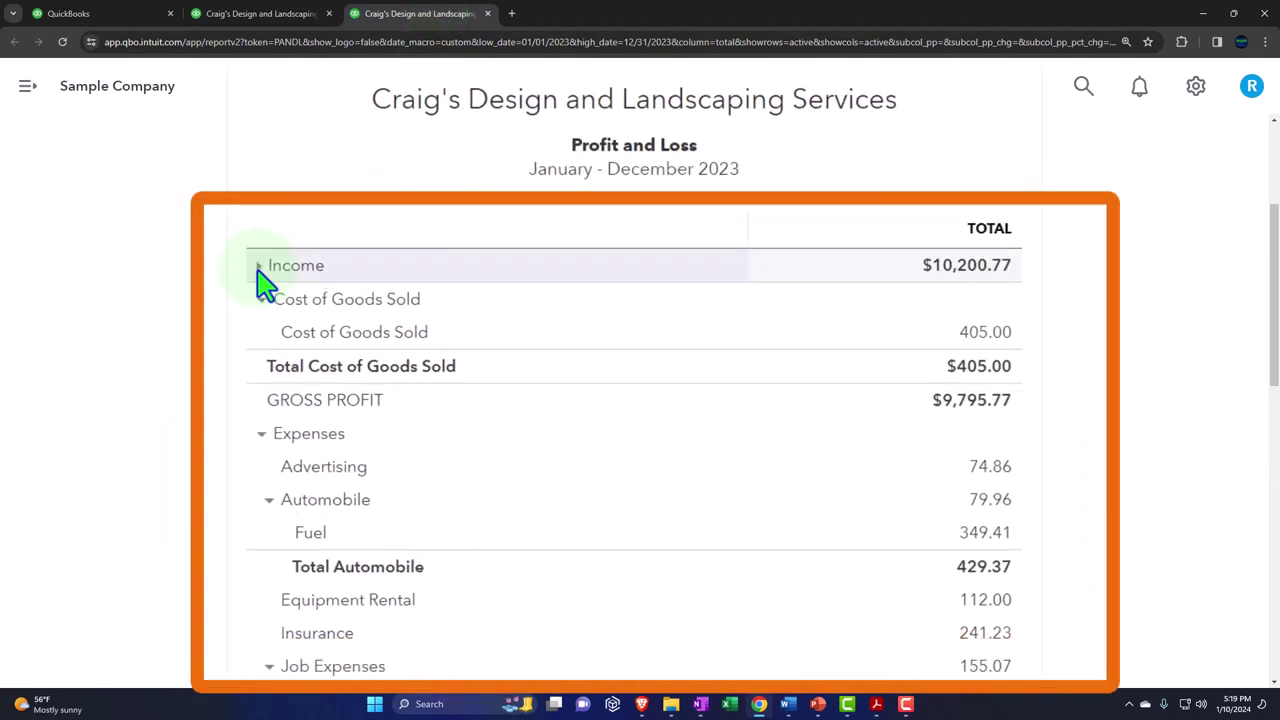
click(264, 438)
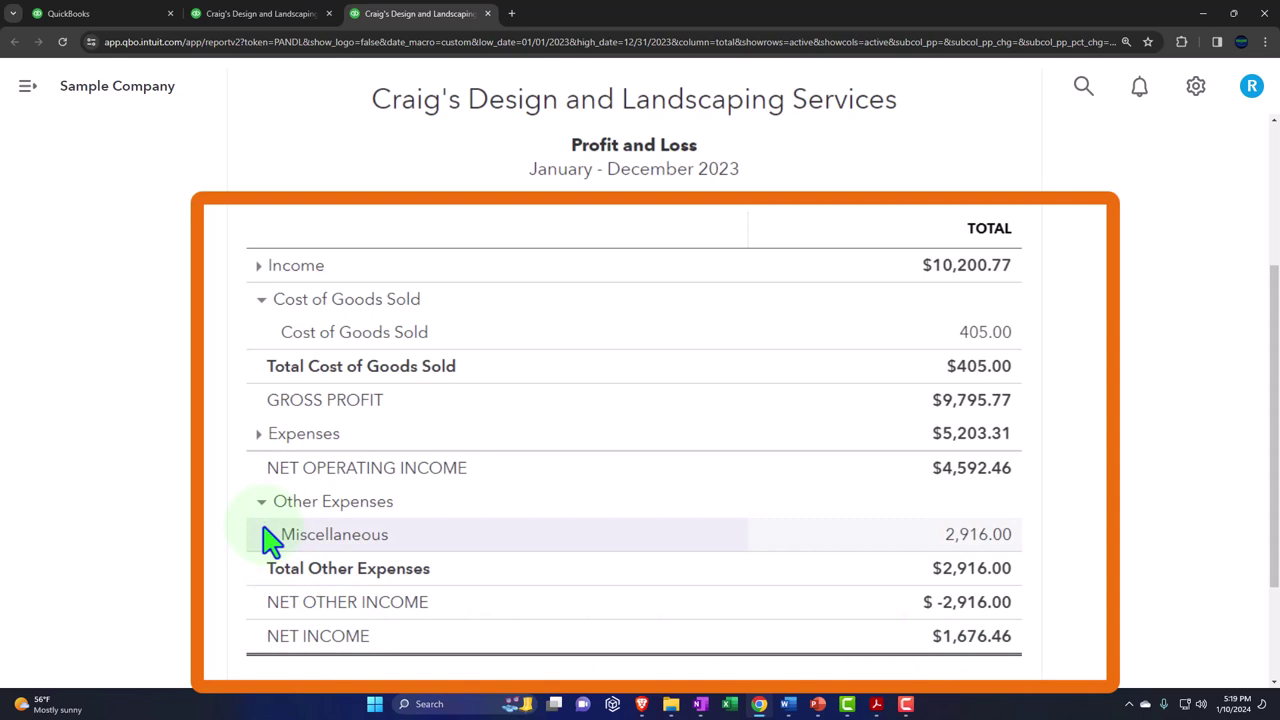
click(259, 434)
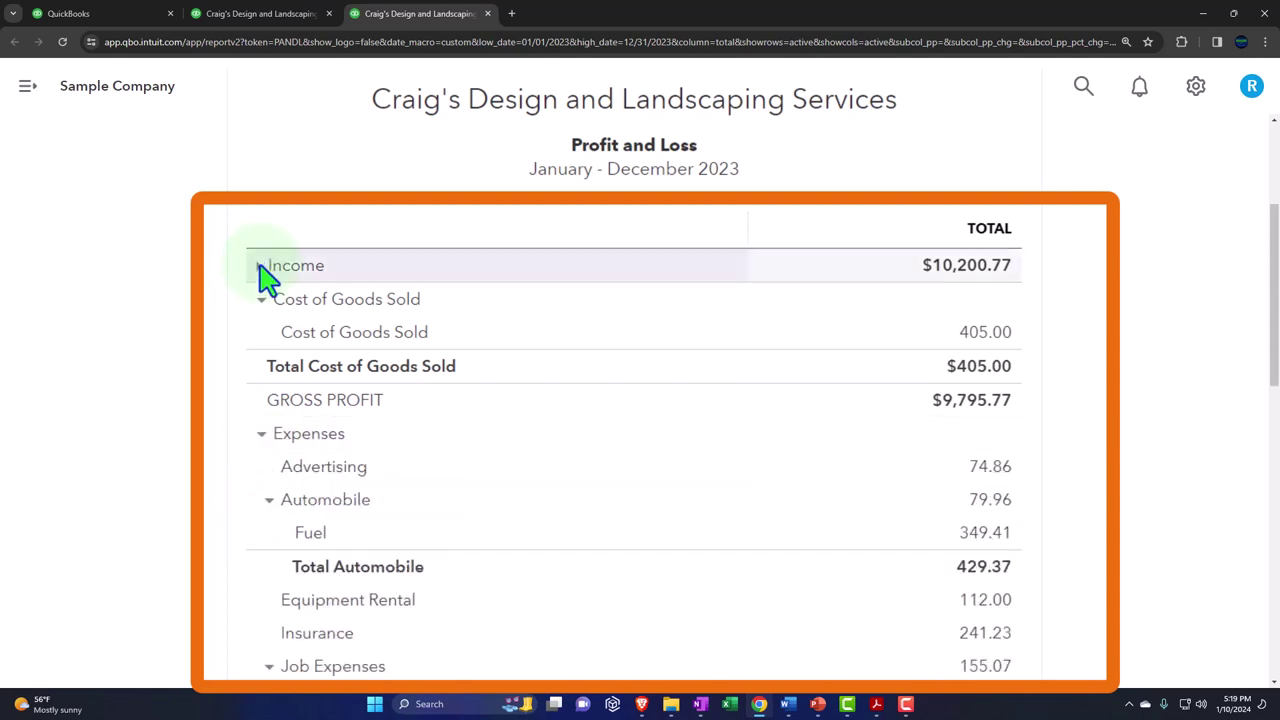
click(260, 267)
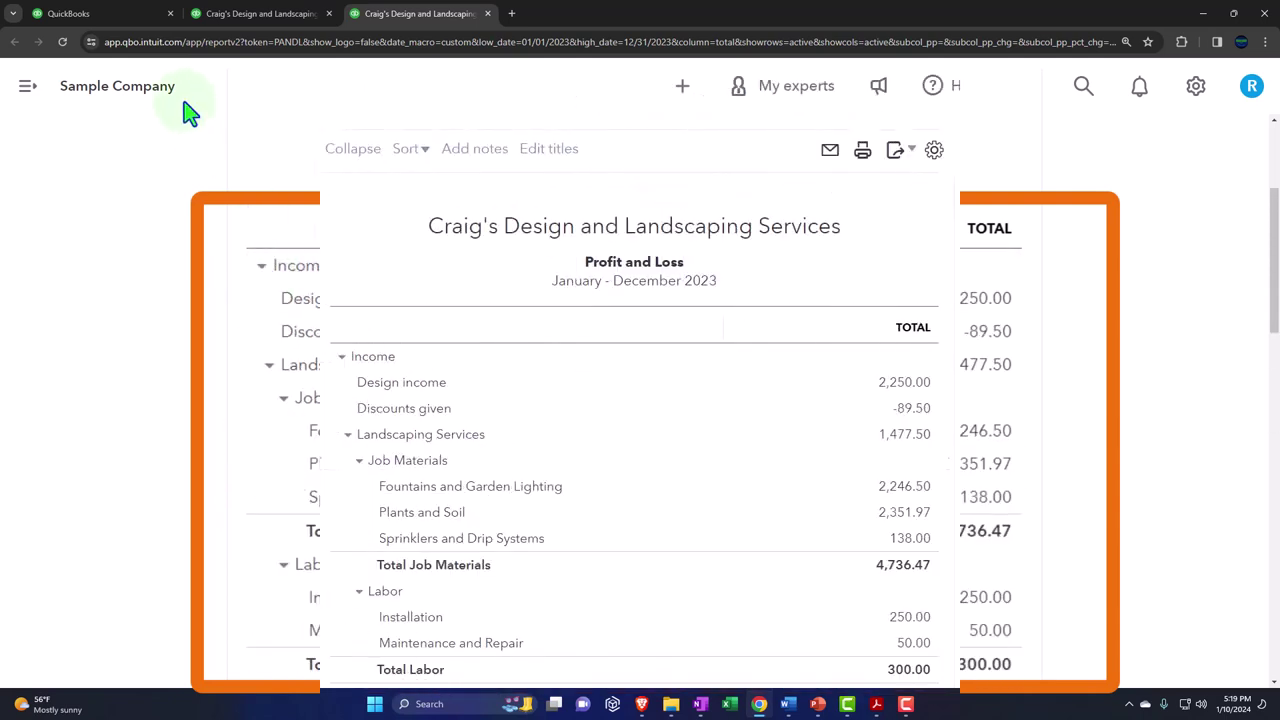
click(116, 11)
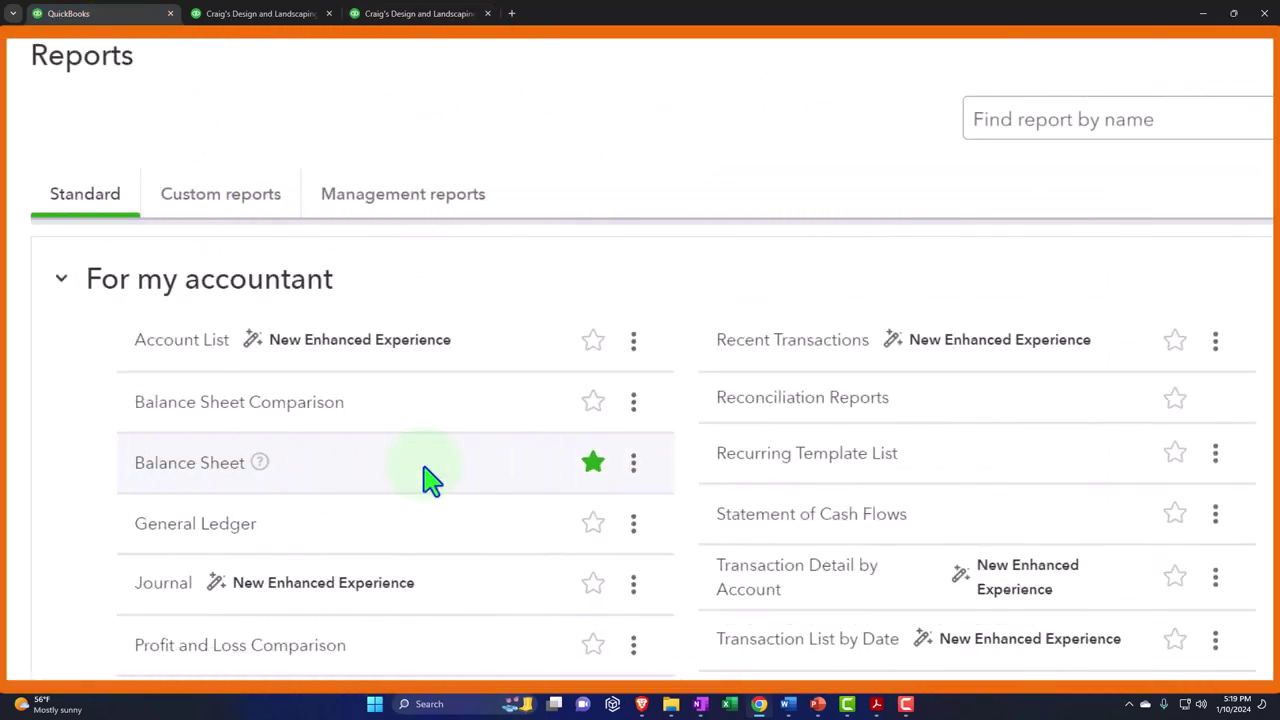
- Open the Chart of accounts in the Transactions area and look through the listed accounts
scroll(428, 480, down, 2)
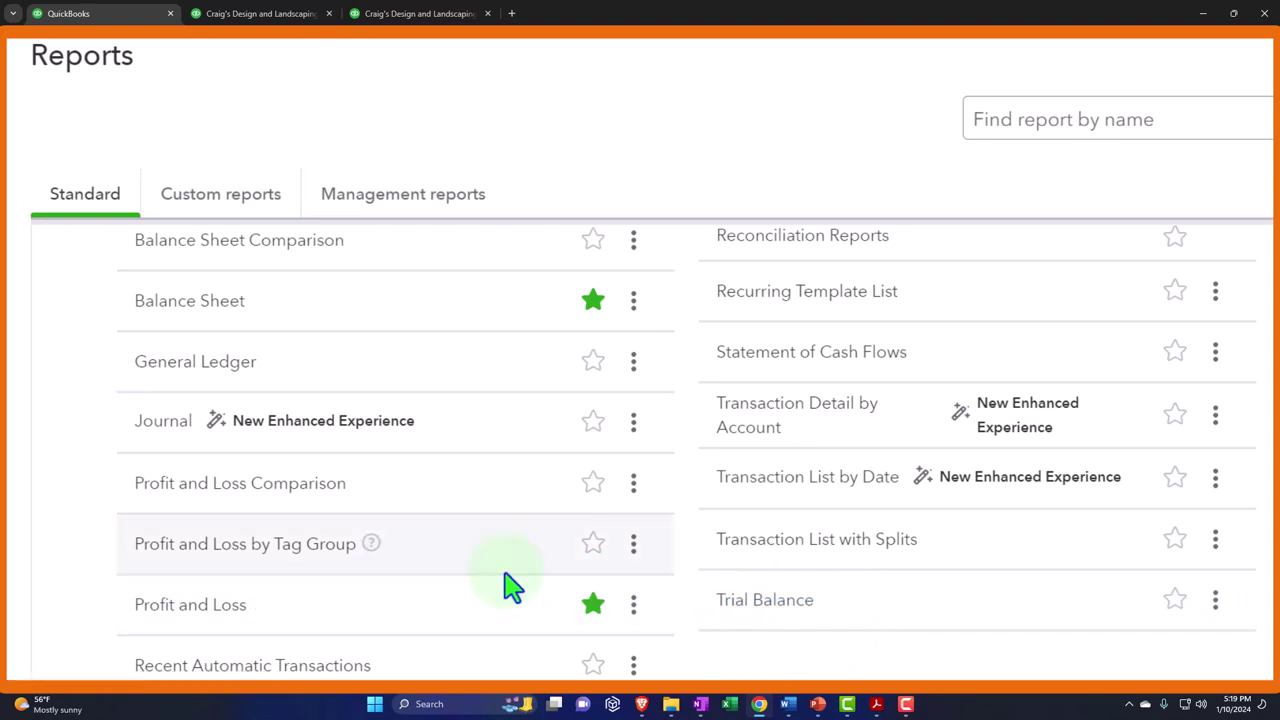
scroll(129, 457, up, 3)
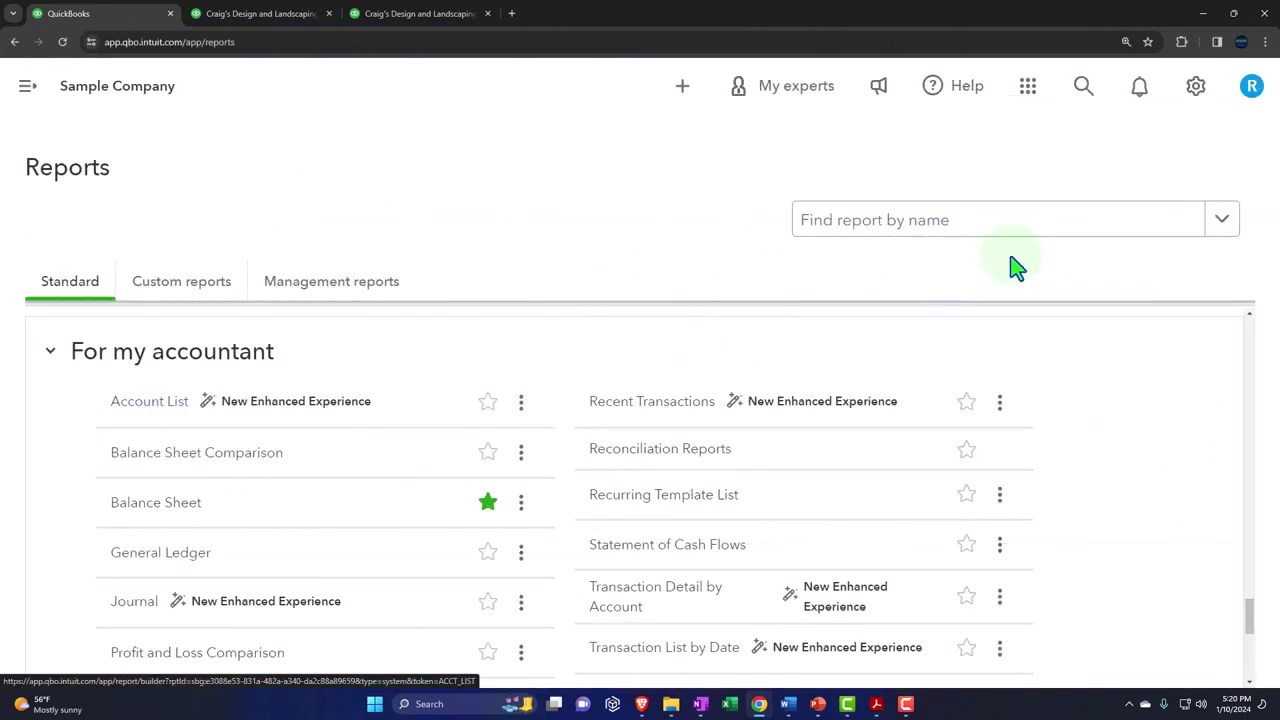
click(28, 86)
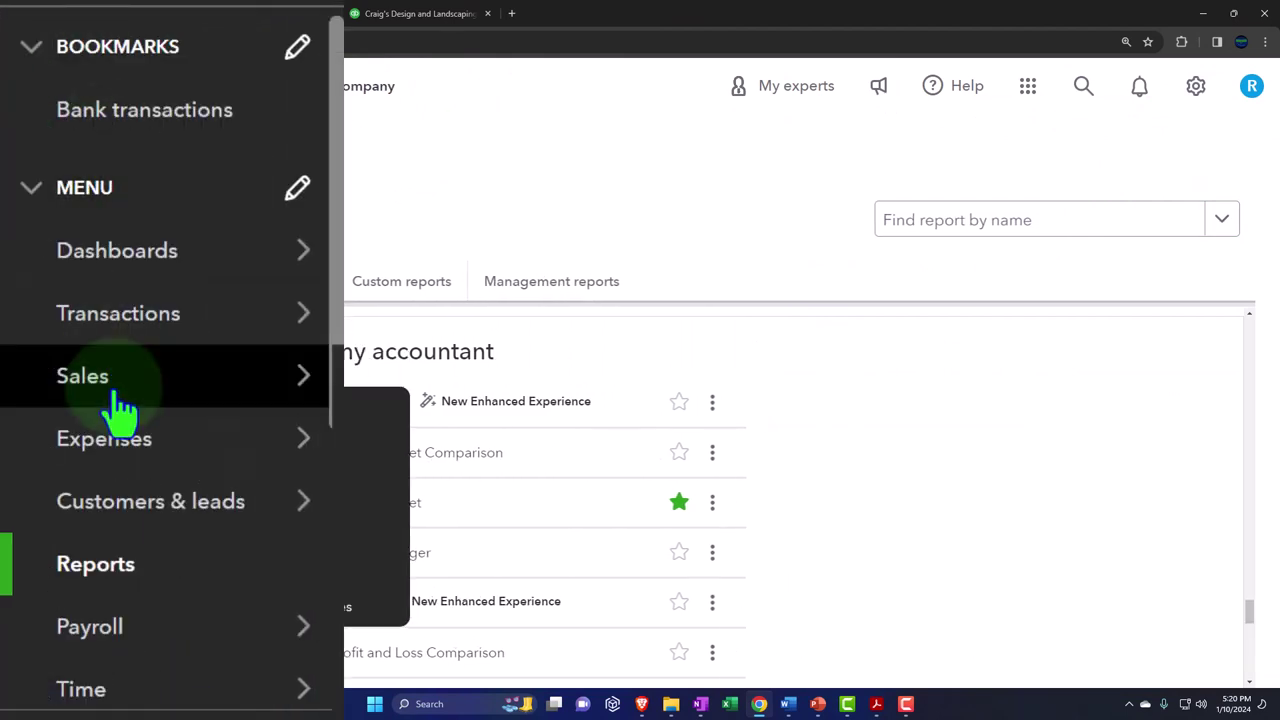
click(119, 410)
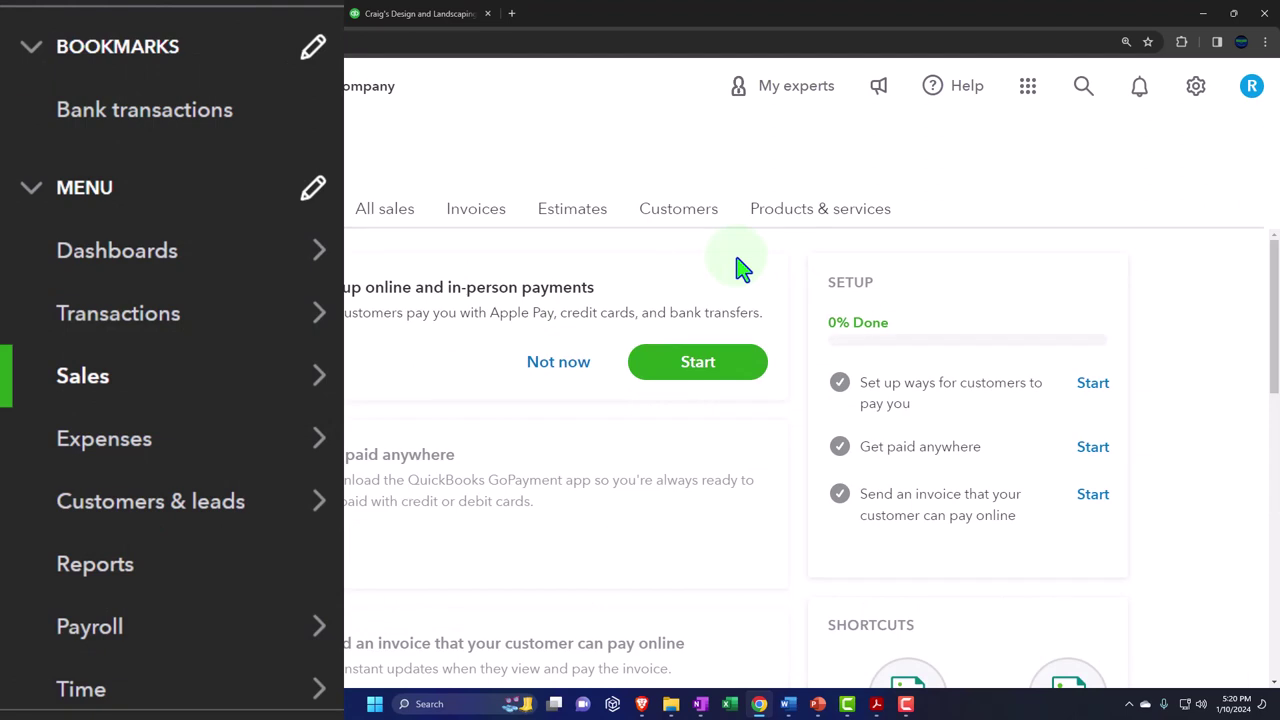
click(140, 332)
click(873, 228)
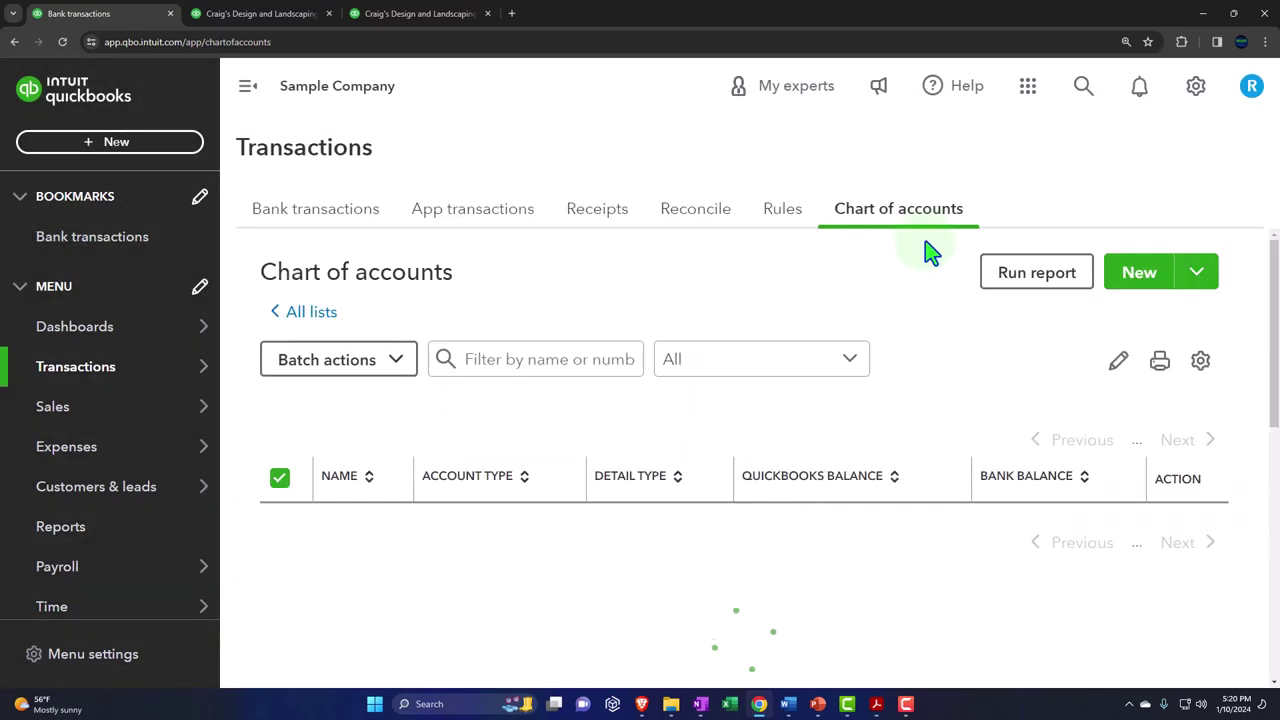
scroll(640, 420, down, 3)
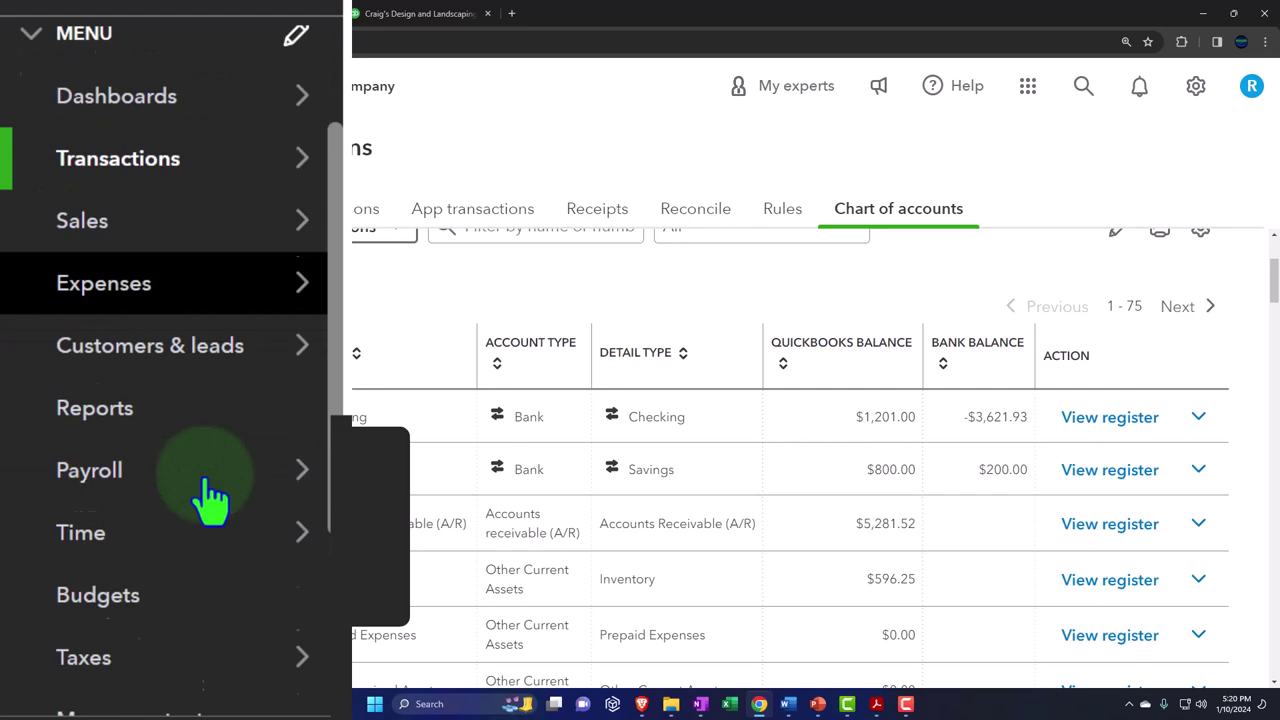
- Return to the report list, hide the navigation menu and find the "For my accountant" section
scroll(210, 497, down, 2)
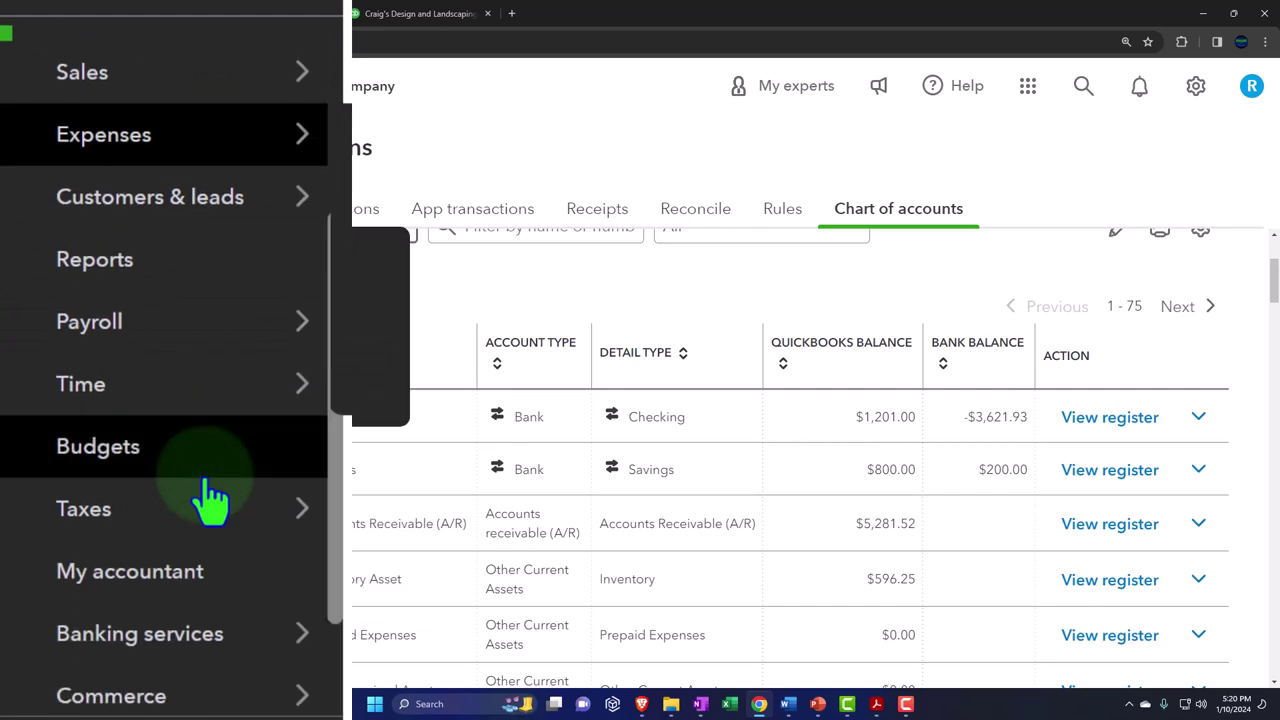
click(158, 290)
click(247, 86)
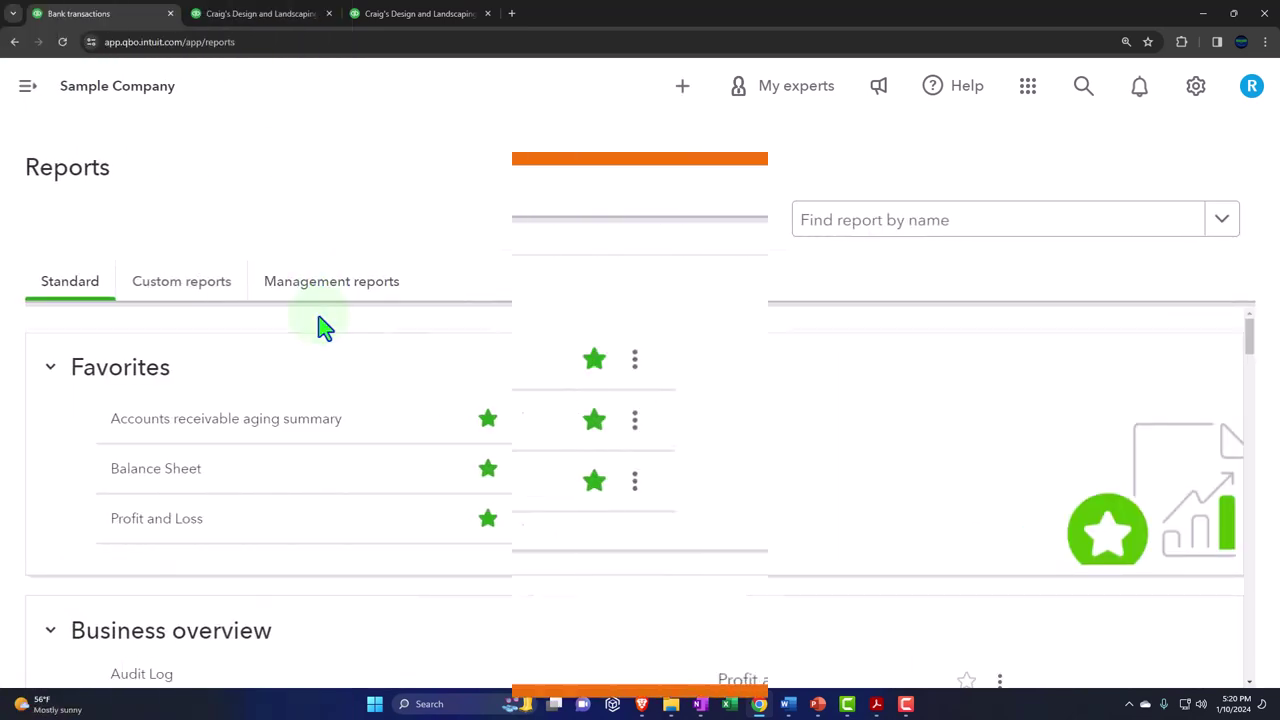
scroll(337, 343, down, 20)
scroll(340, 482, down, 10)
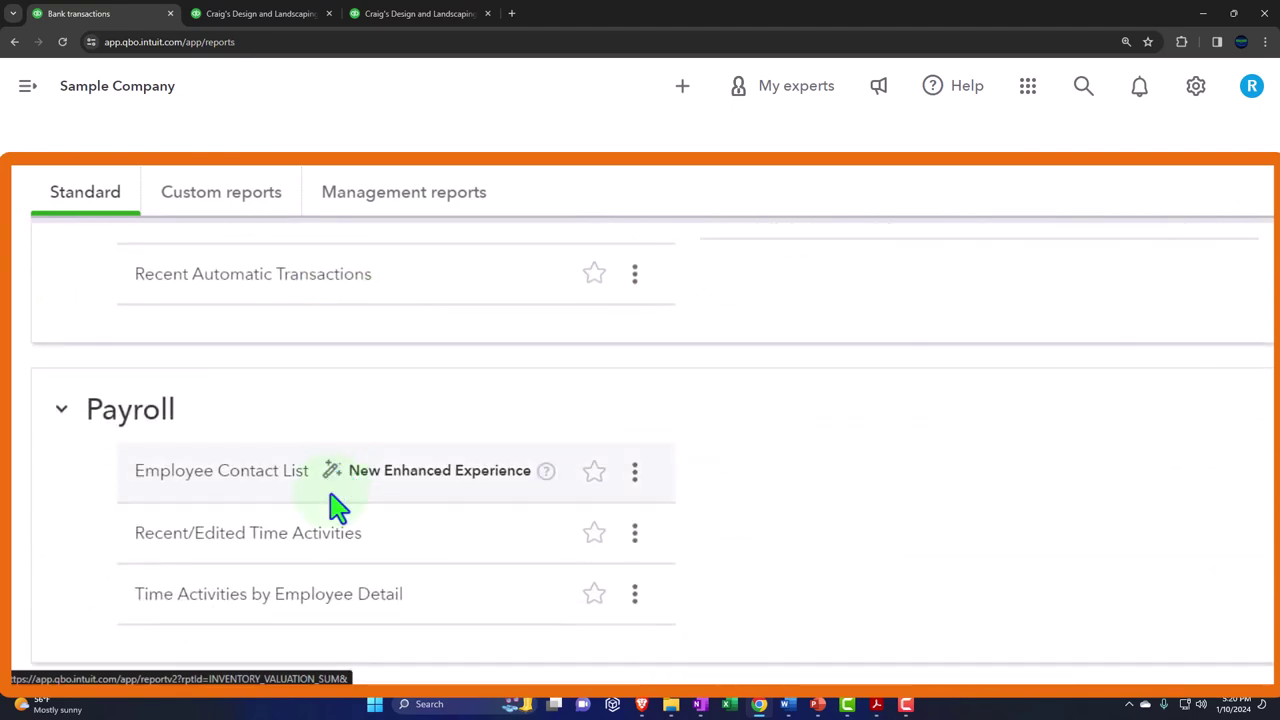
scroll(337, 507, up, 6)
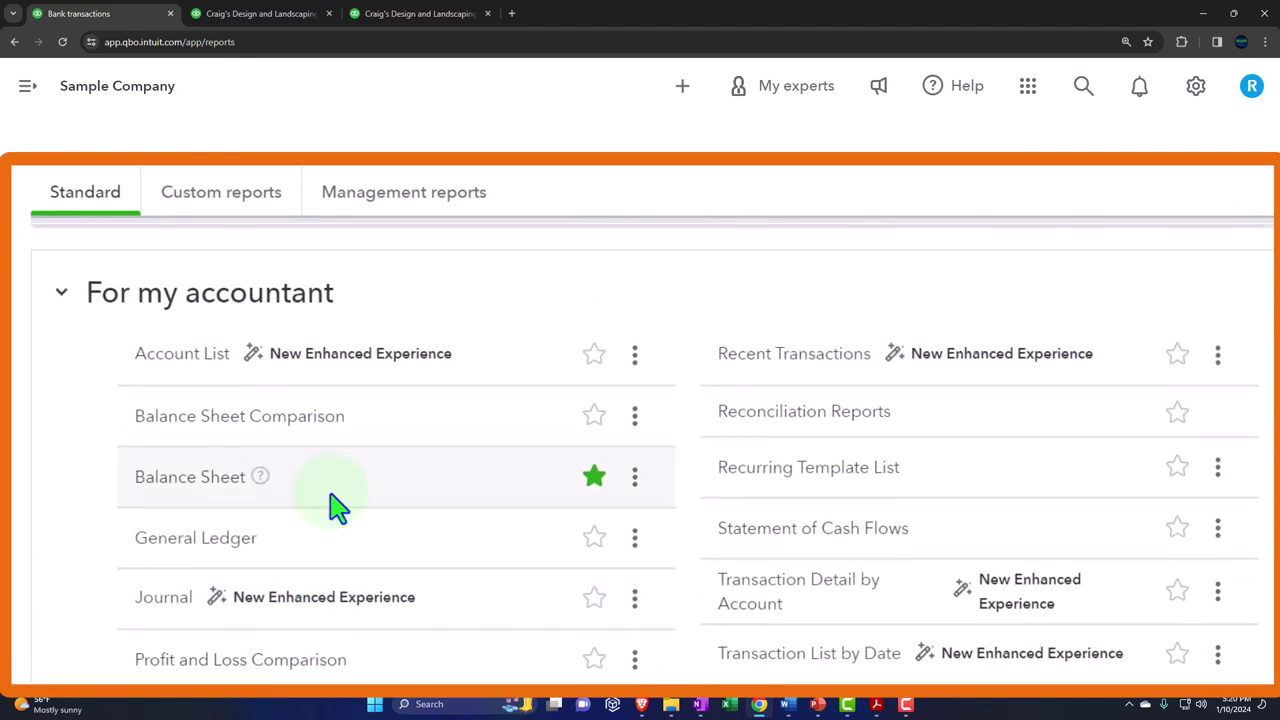
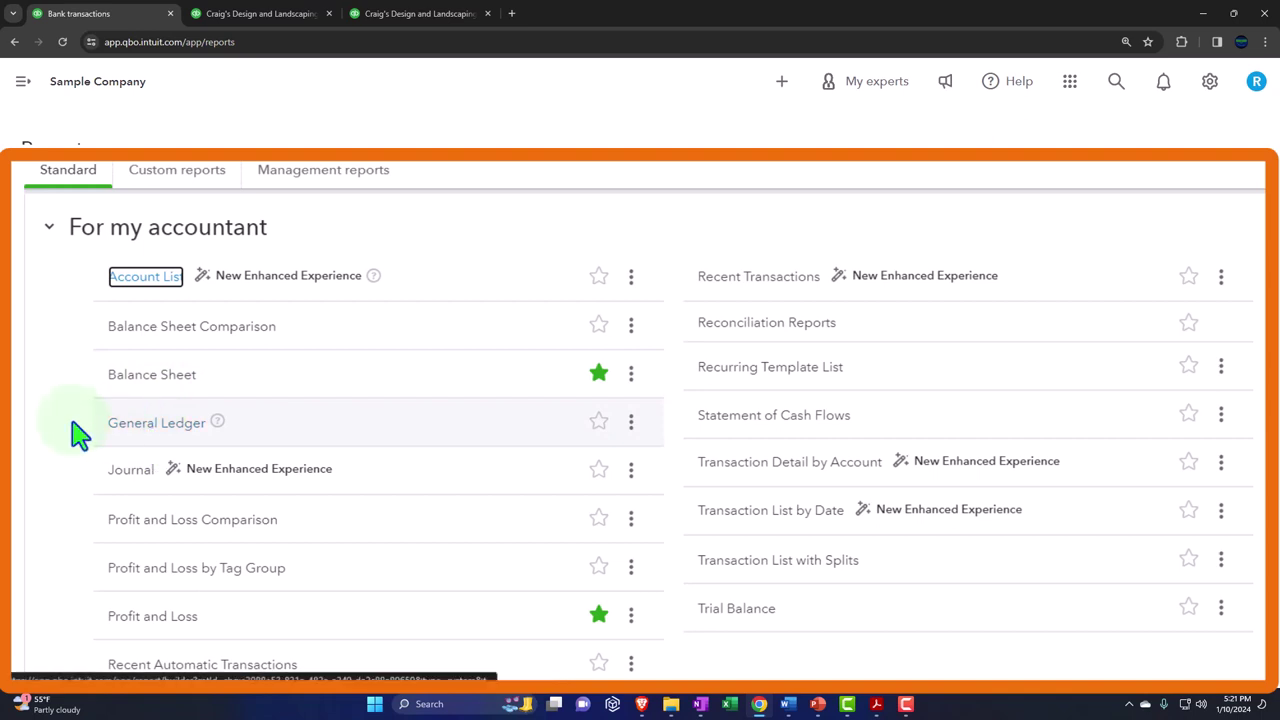
- Open the General Ledger report in a separate browser tab and hide its navigation menu
right_click(142, 428)
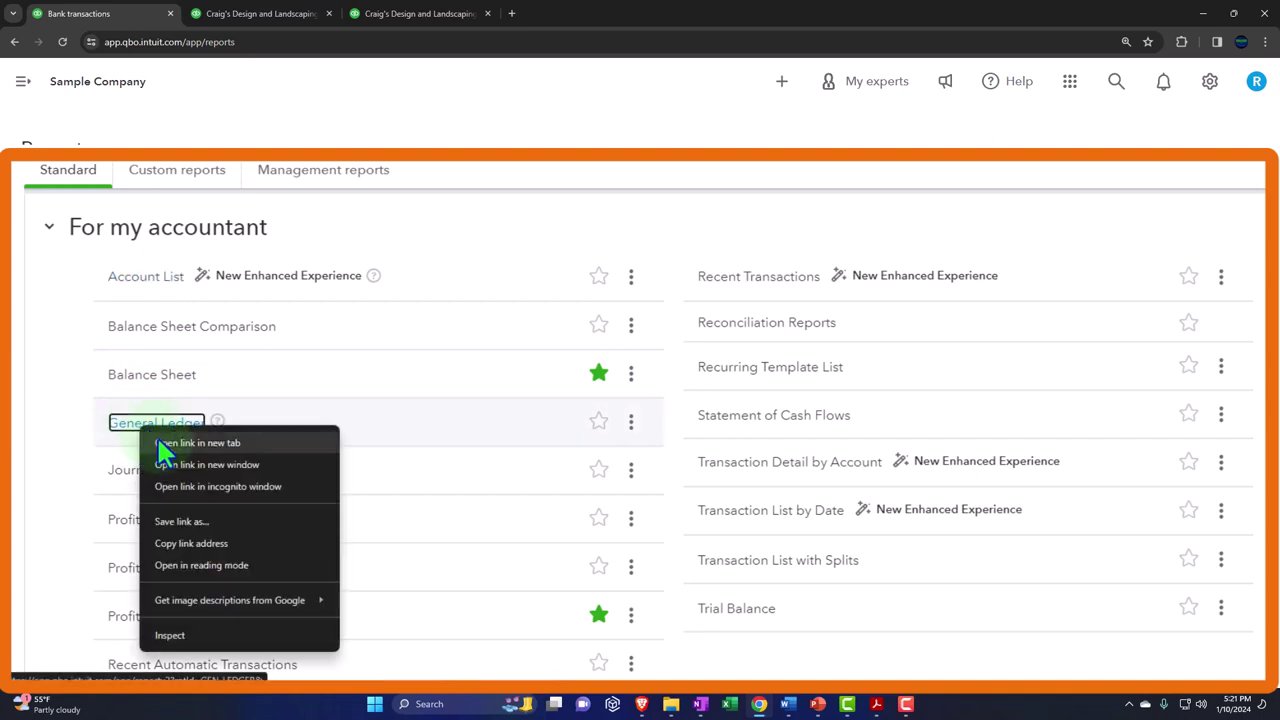
click(157, 443)
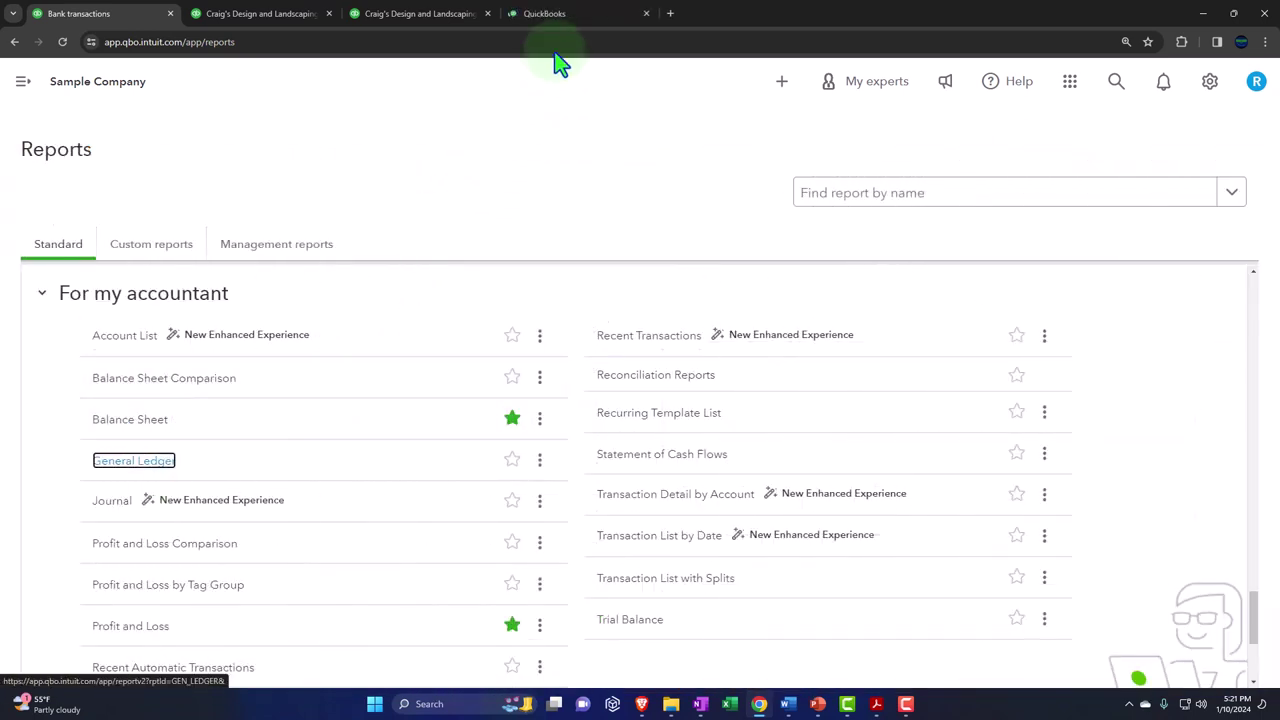
click(559, 13)
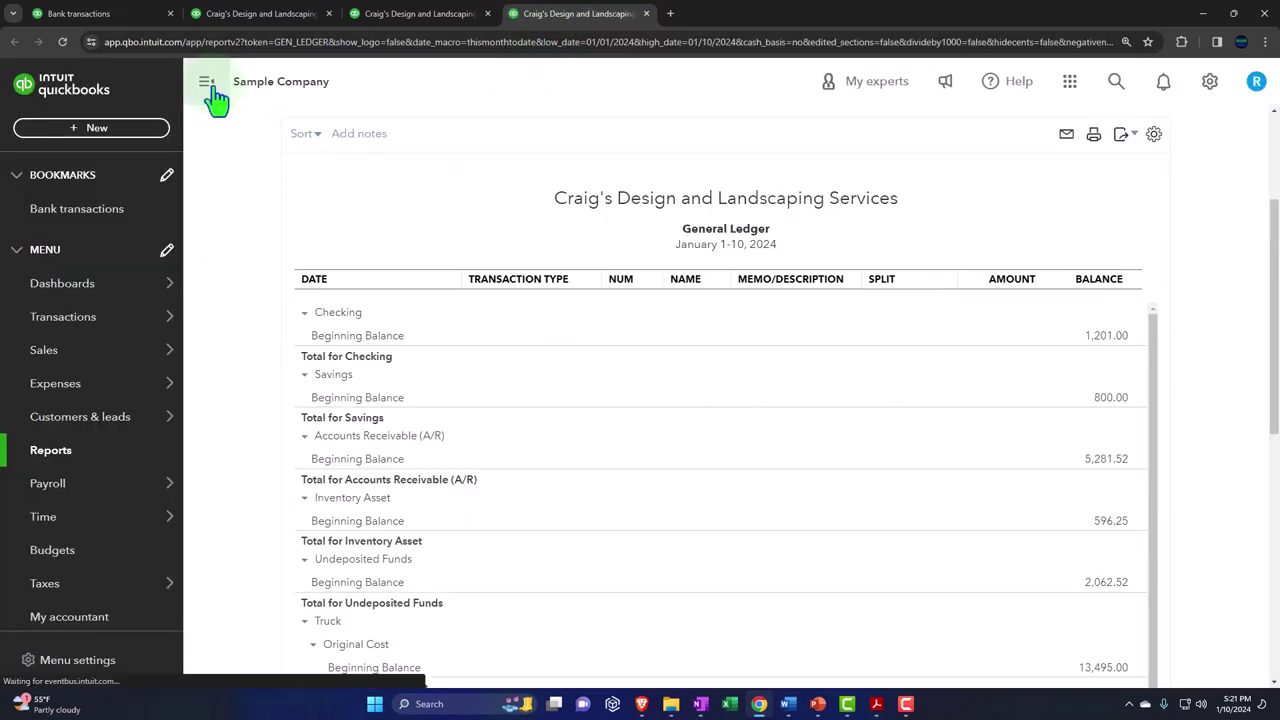
click(207, 84)
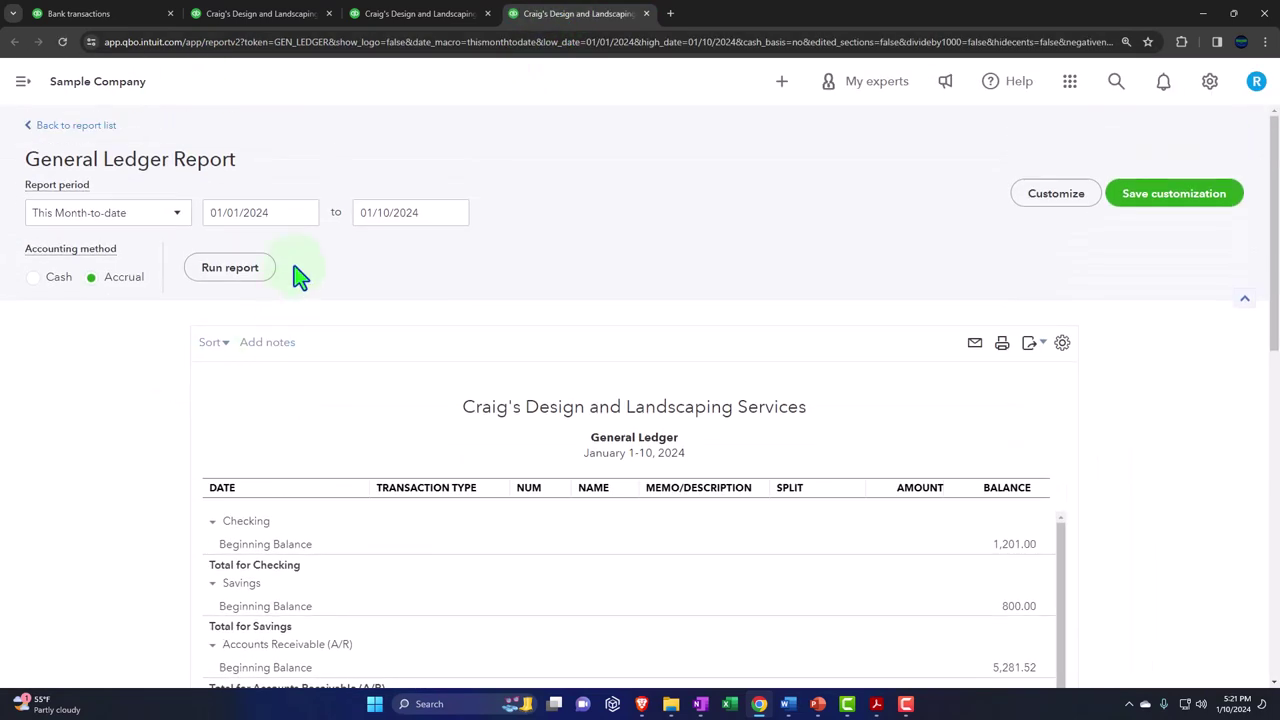
- Set the General Ledger report period to 01/01/2023 through 12/31/2023 and run the report
triple_click(280, 214)
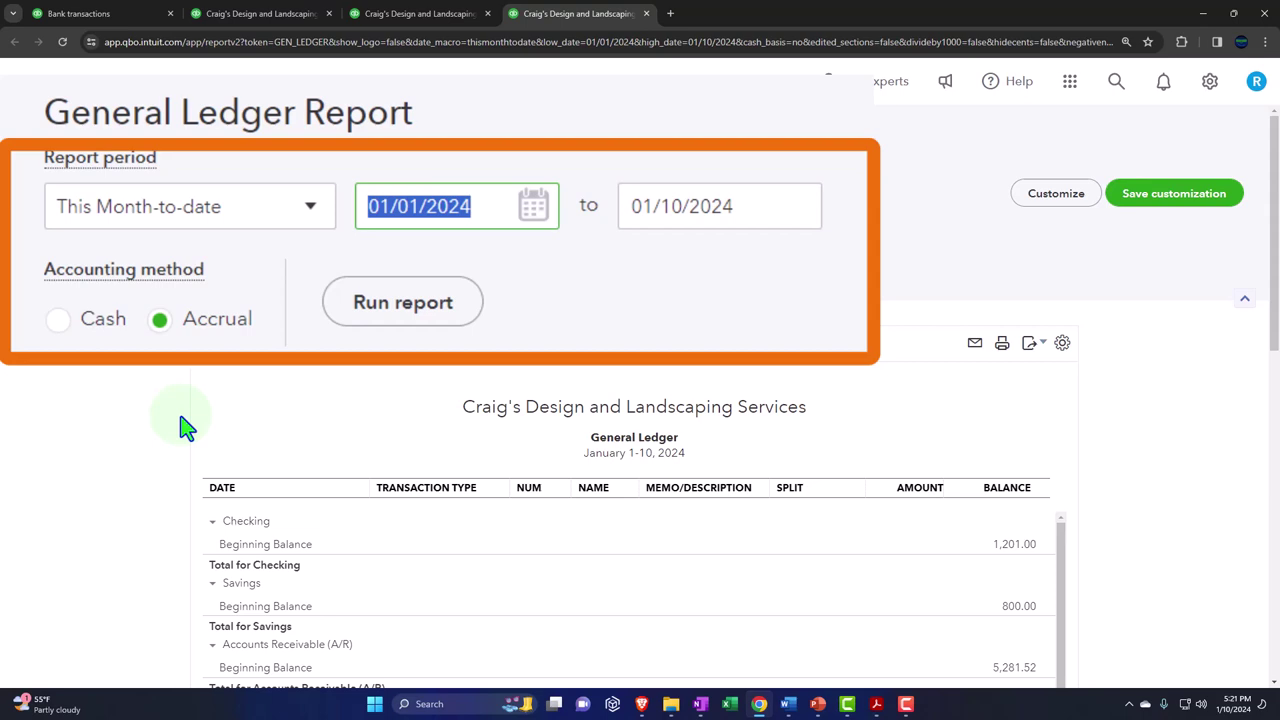
text(14)
key(BackSpace)
key(BackSpace)
text(01012023)
key(Tab)
text(12312023)
click(244, 279)
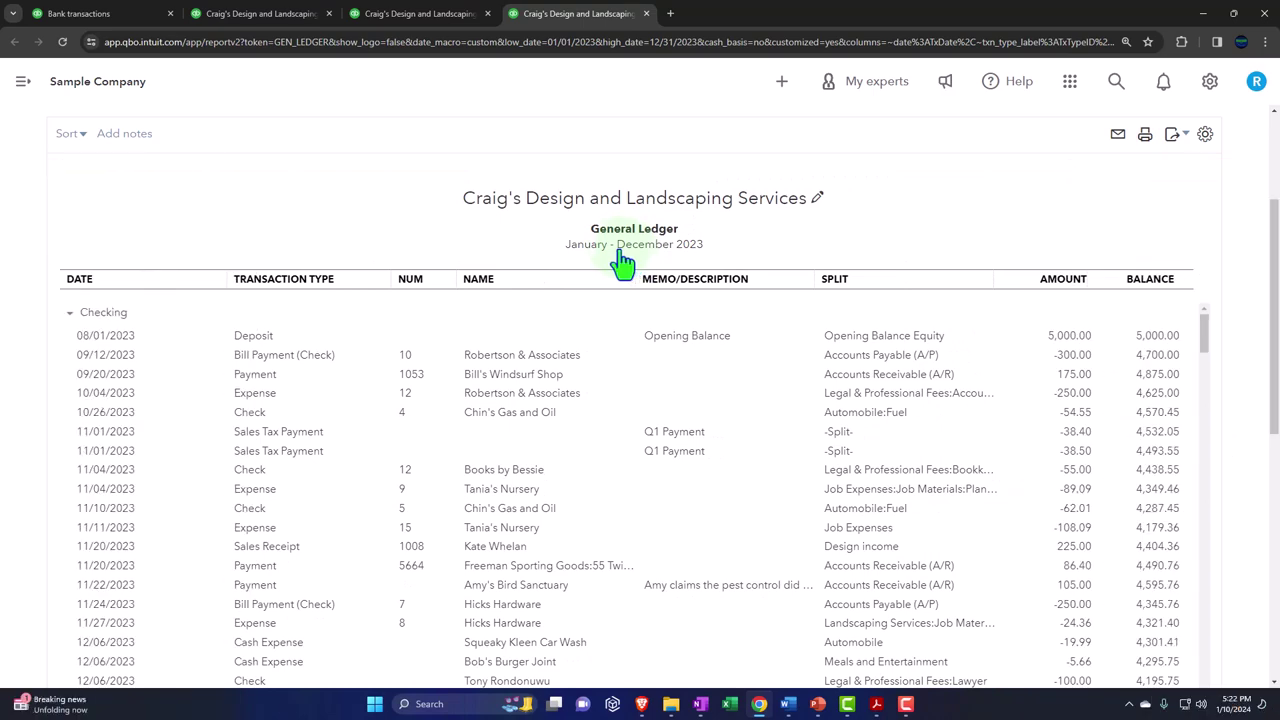
- View the transactions behind the Checking balance on the Balance Sheet, return to the report and dismiss the pop-up
click(262, 13)
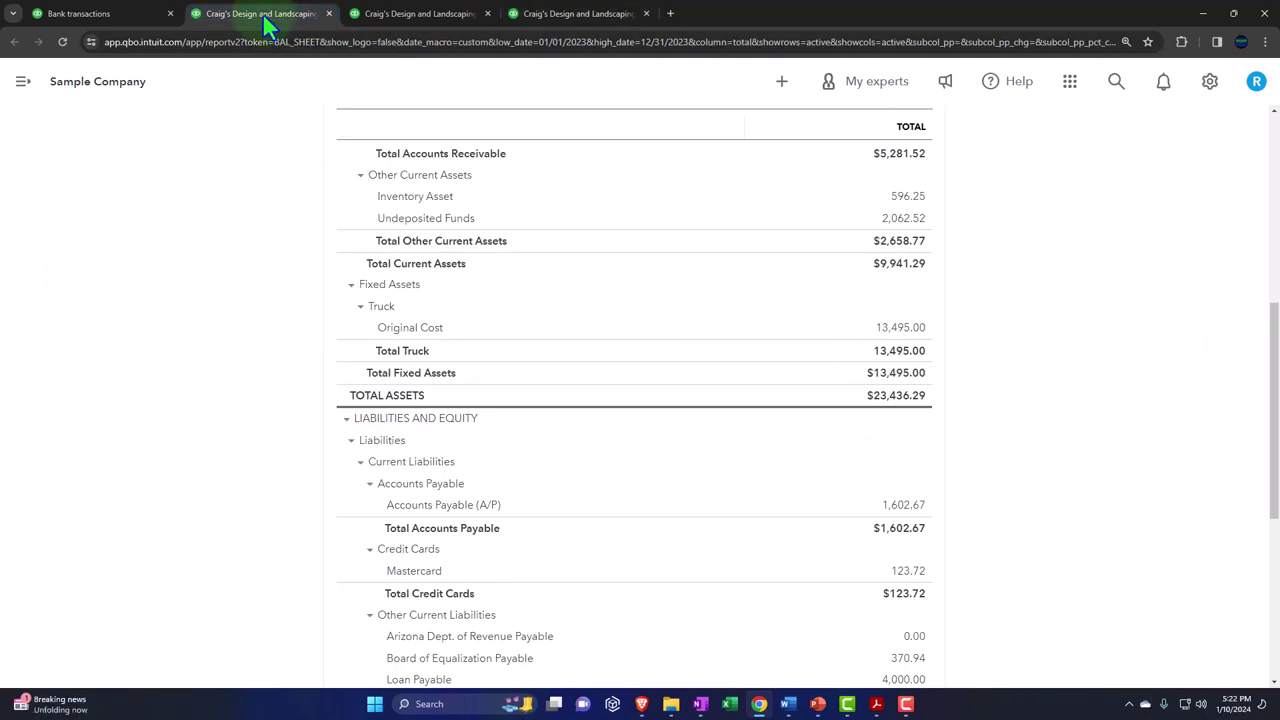
click(229, 263)
scroll(229, 263, up, 5)
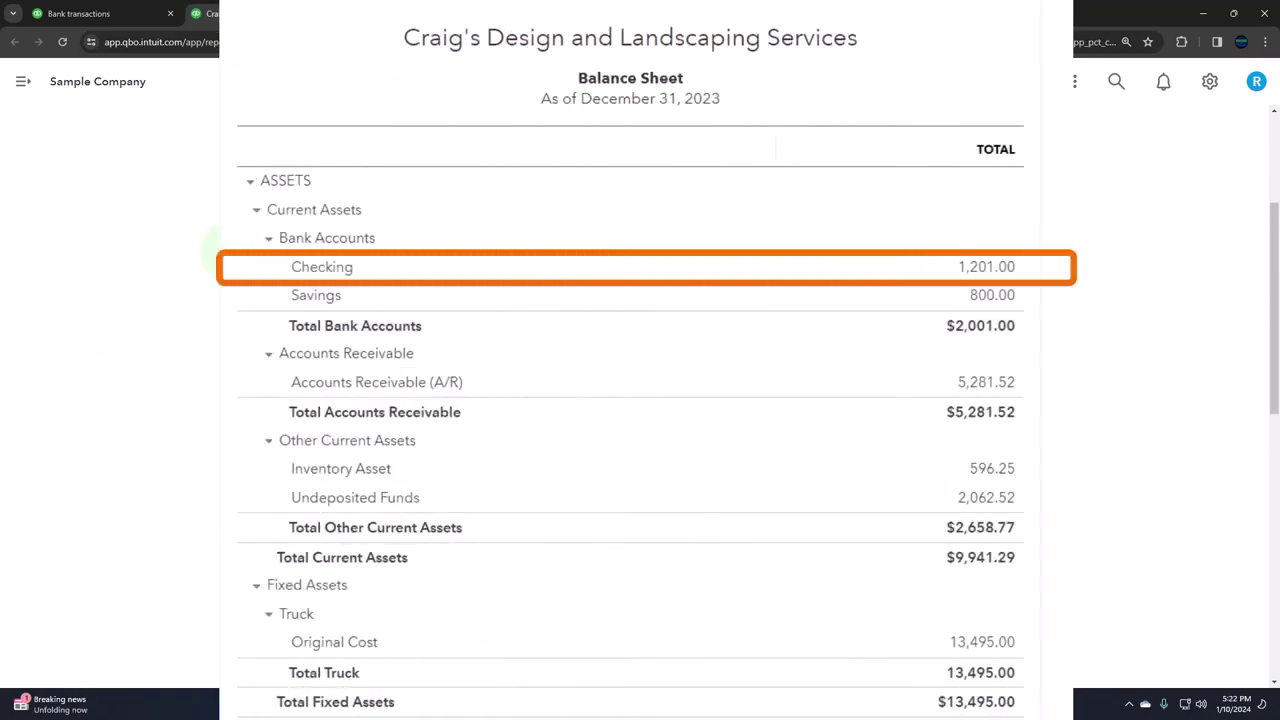
click(990, 268)
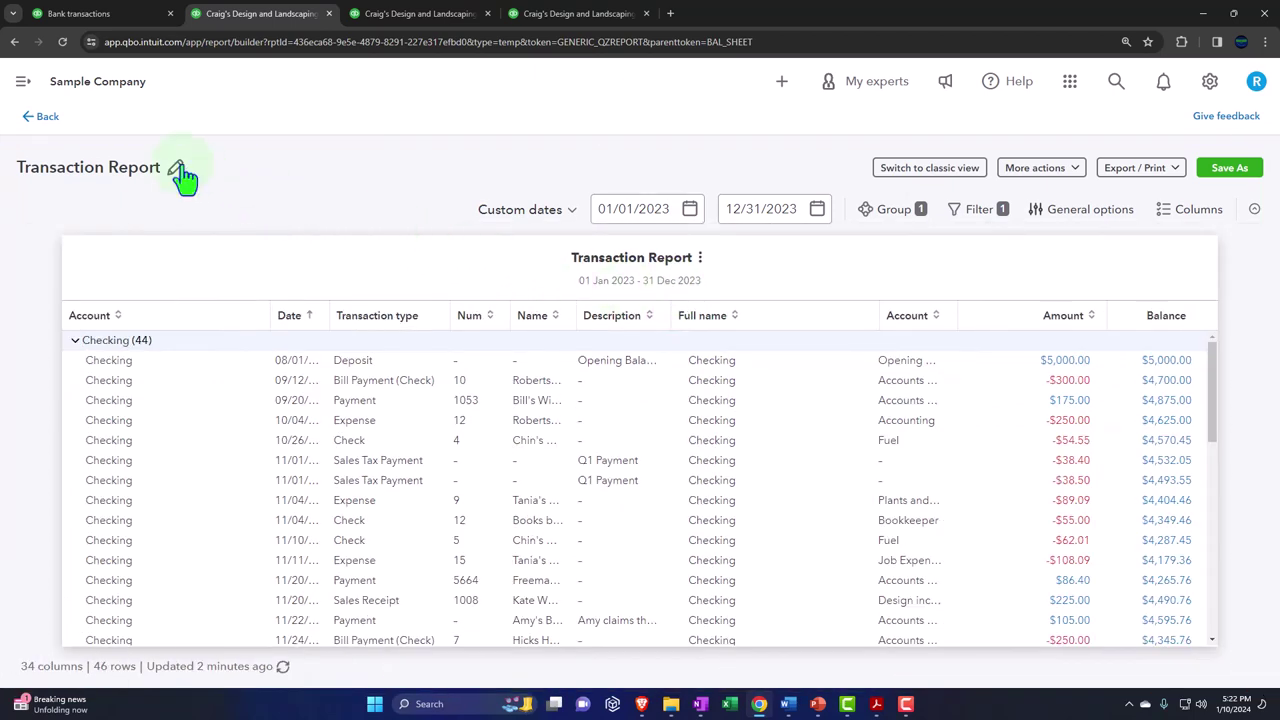
click(50, 121)
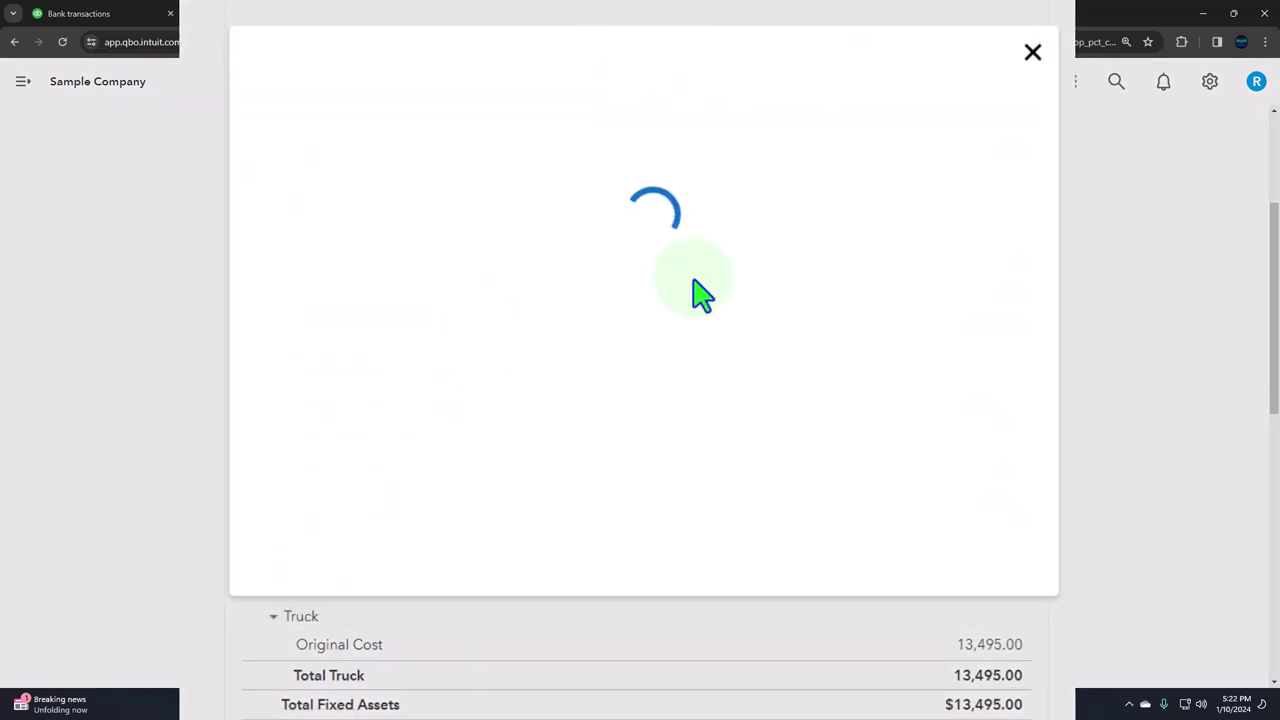
click(1038, 12)
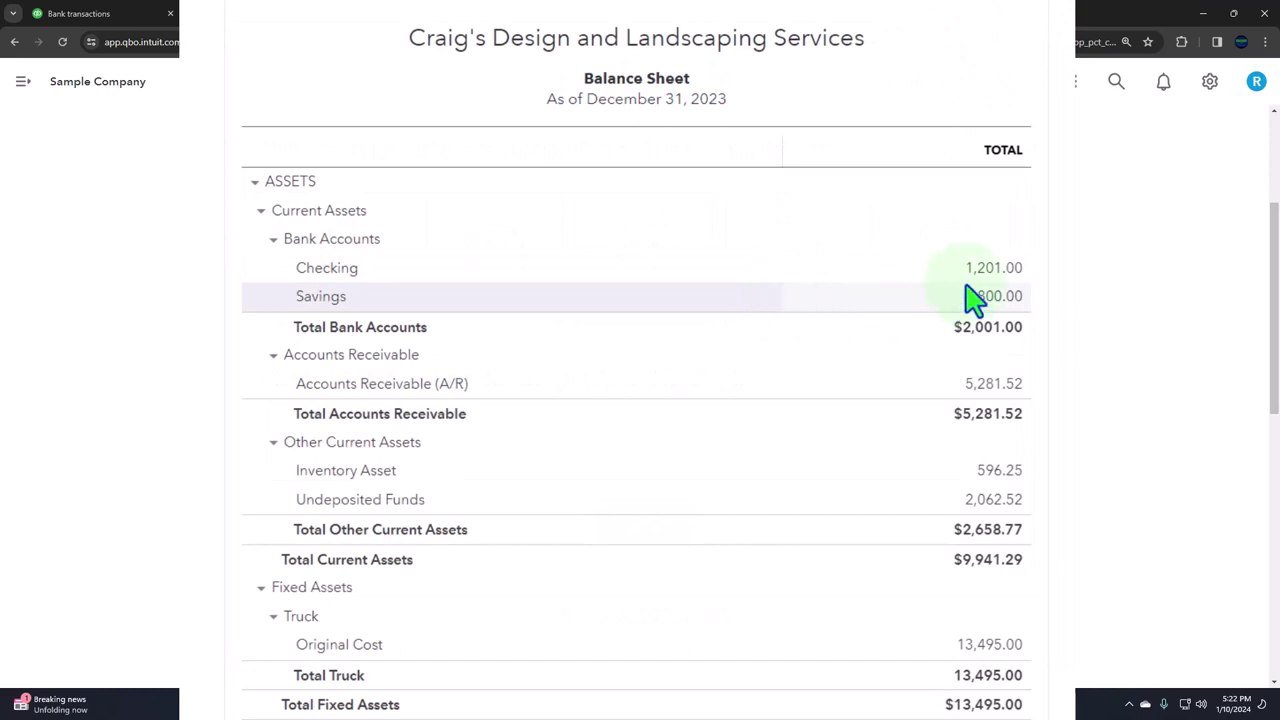
- Check the Accounts Receivable (A/R) amount on the Balance Sheet and compare the report with the General Ledger
click(990, 387)
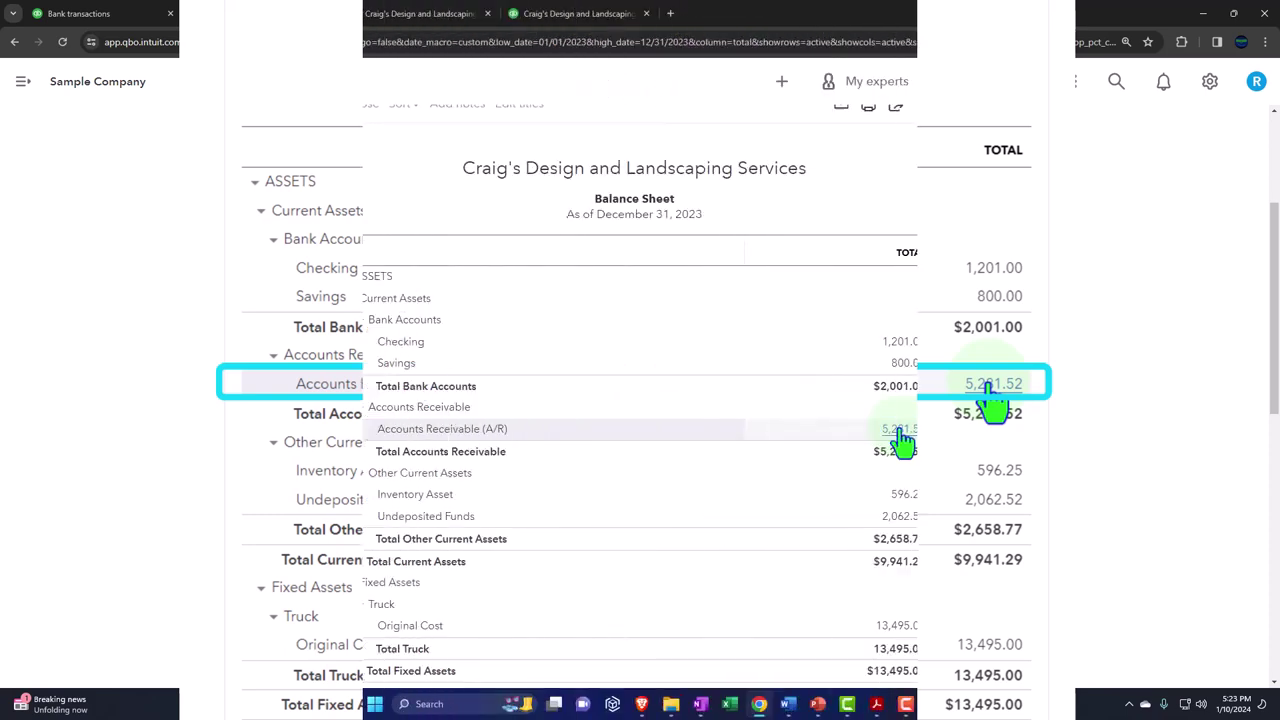
click(598, 16)
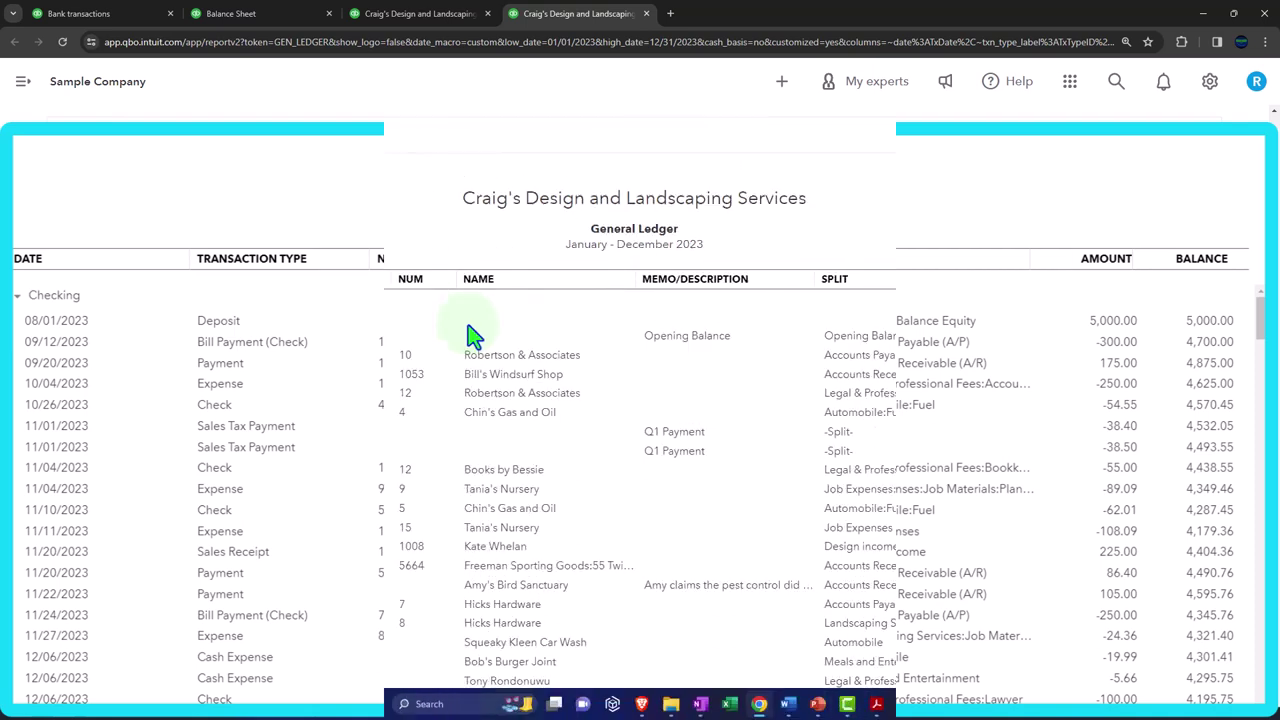
click(271, 22)
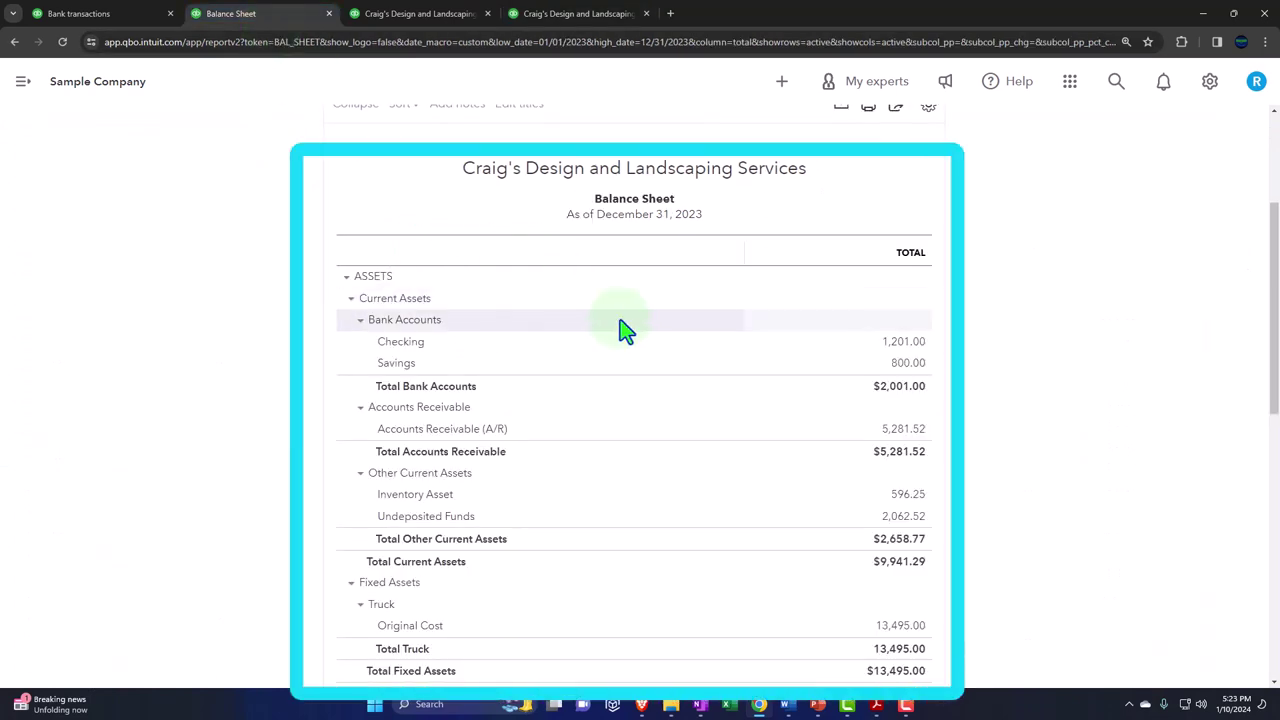
click(580, 17)
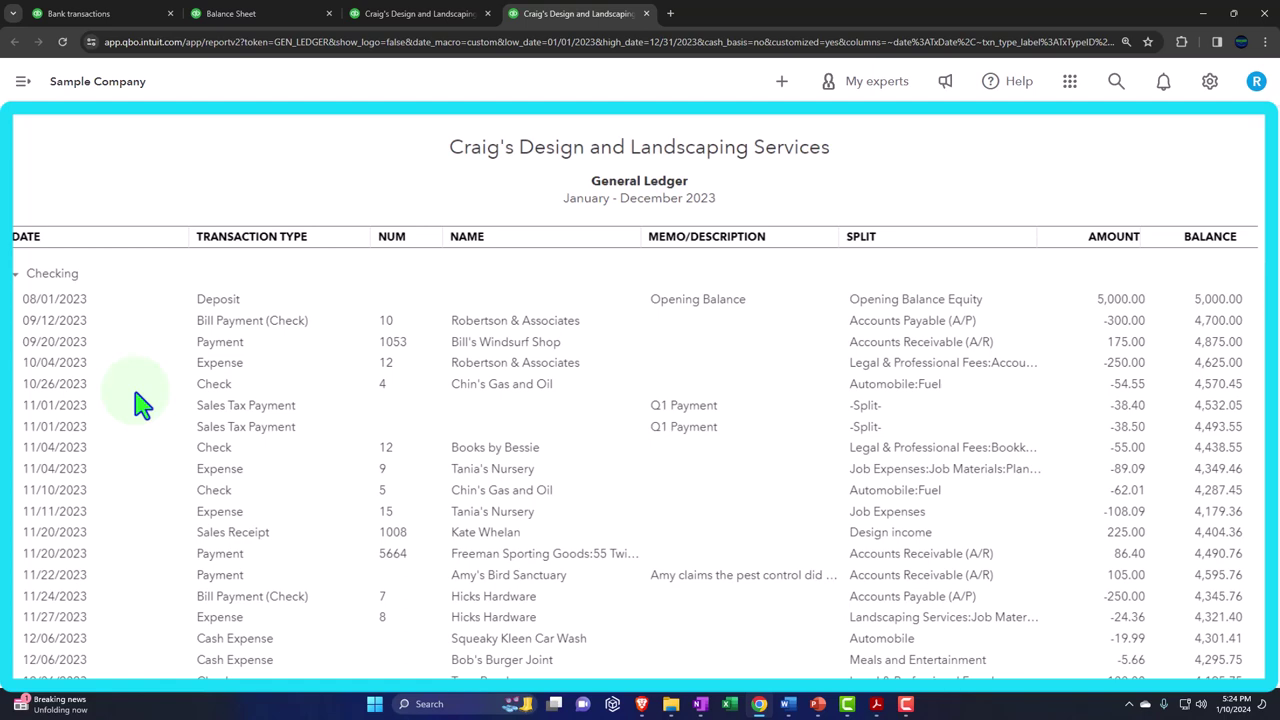
- Examine the General Ledger transactions account by account, from Checking through to Accounts Payable (A/P)
scroll(140, 403, down, 15)
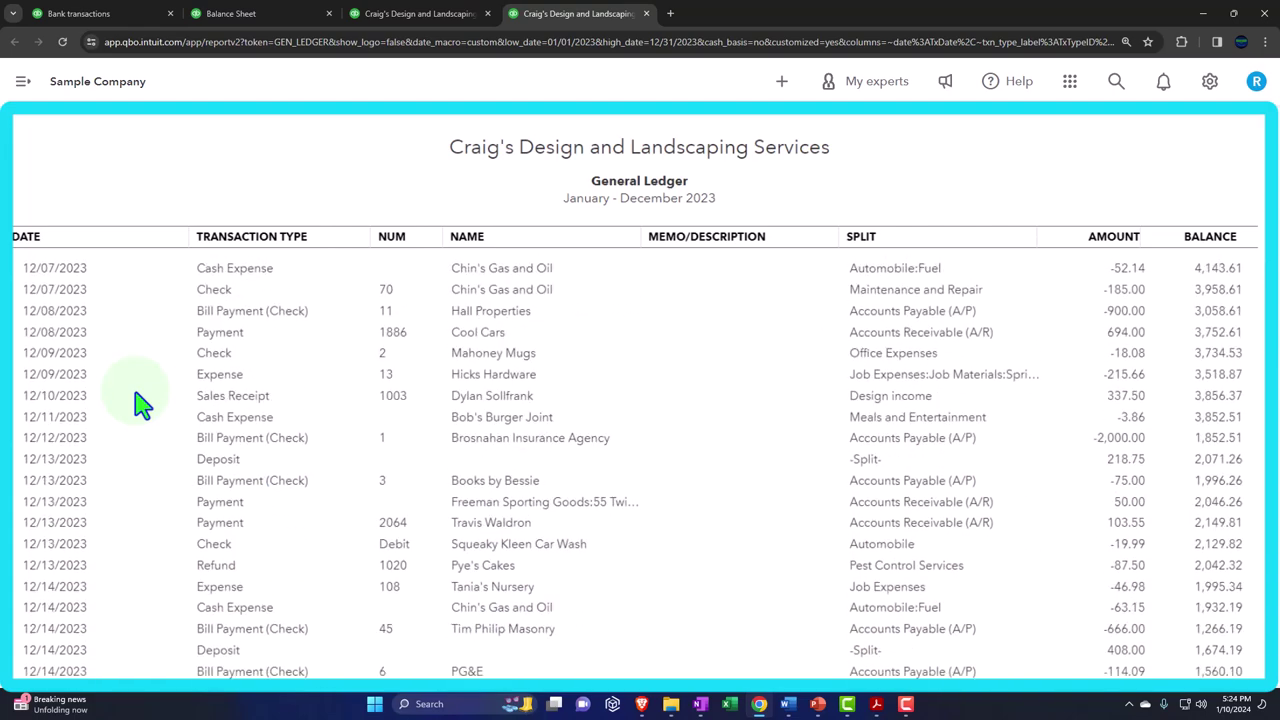
scroll(140, 403, down, 5)
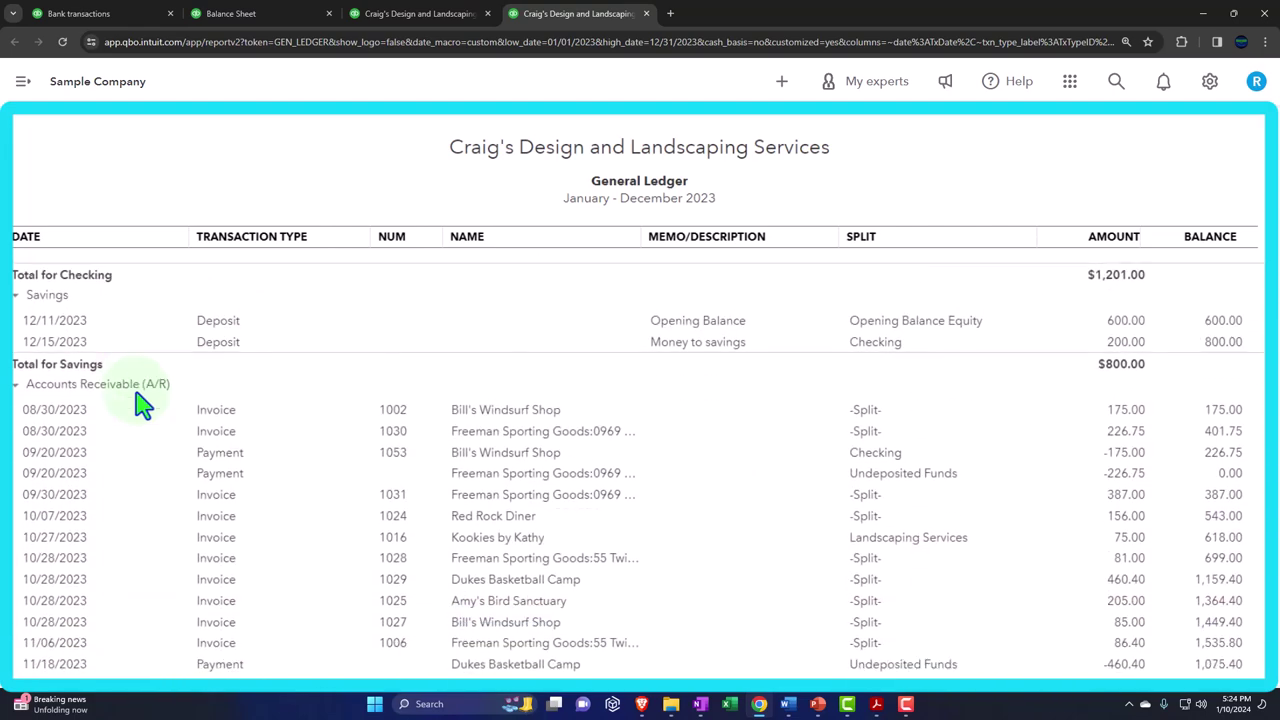
scroll(140, 403, down, 8)
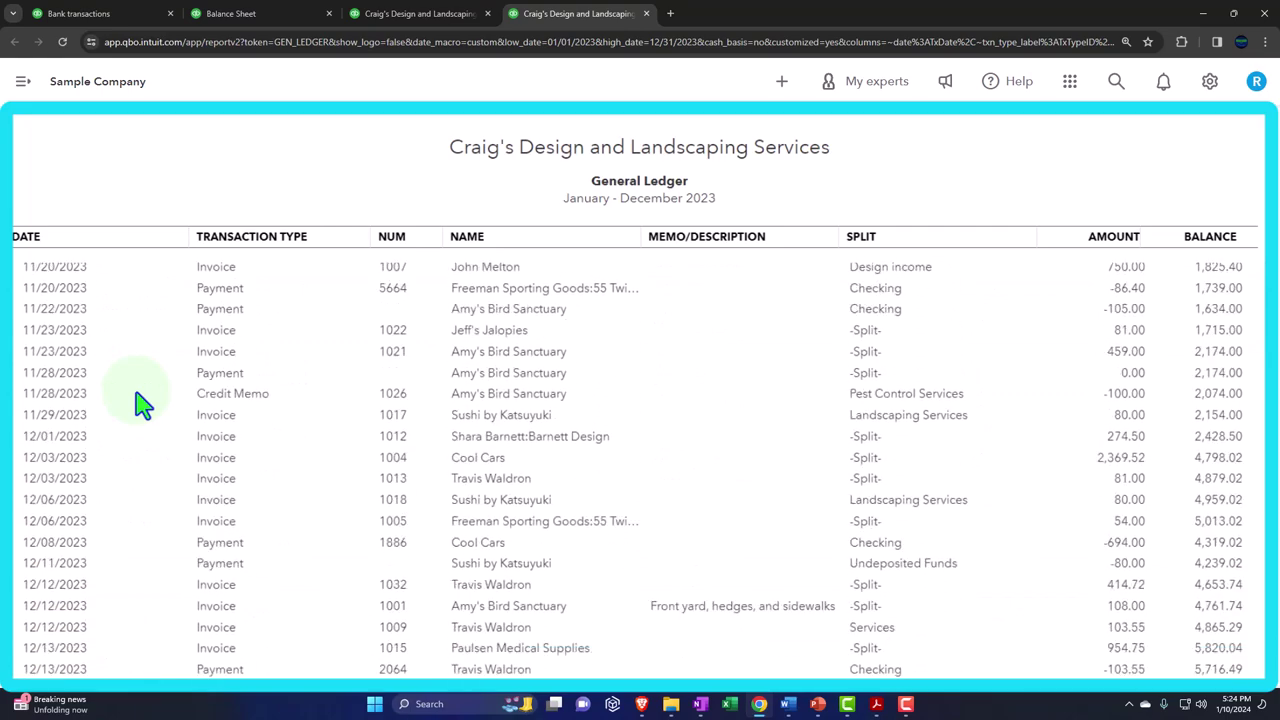
scroll(140, 403, down, 10)
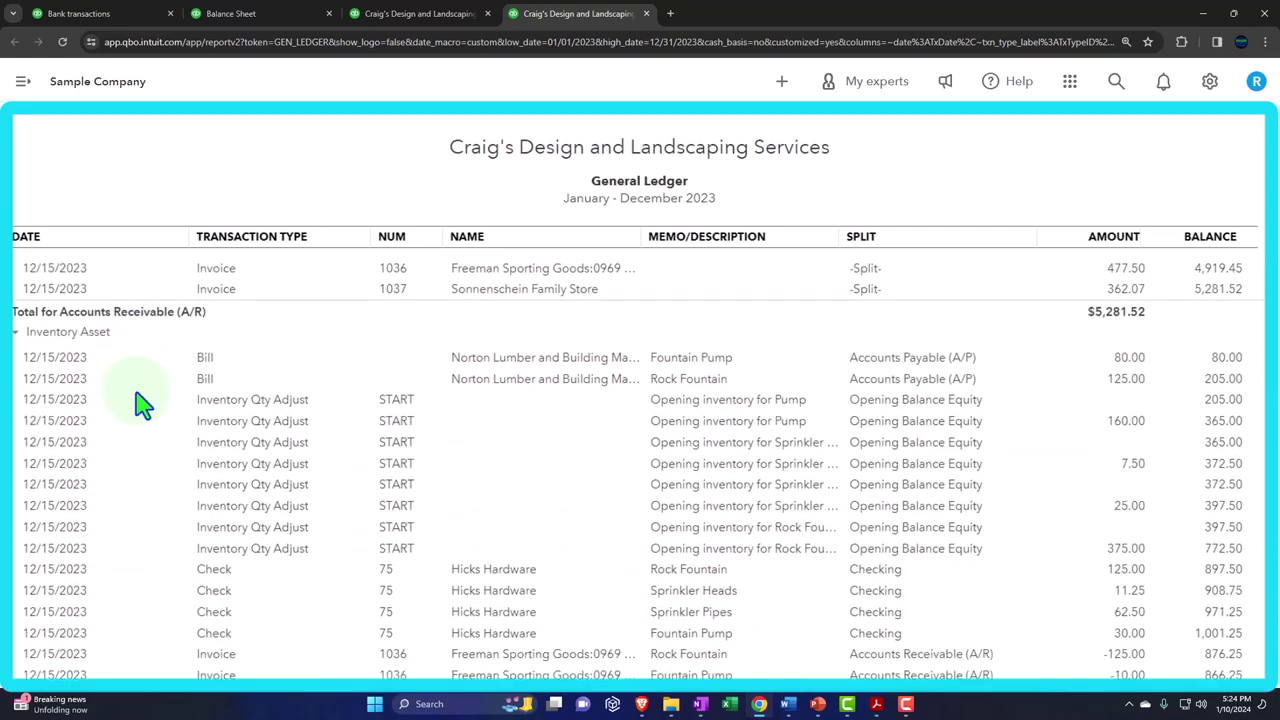
scroll(140, 403, down, 6)
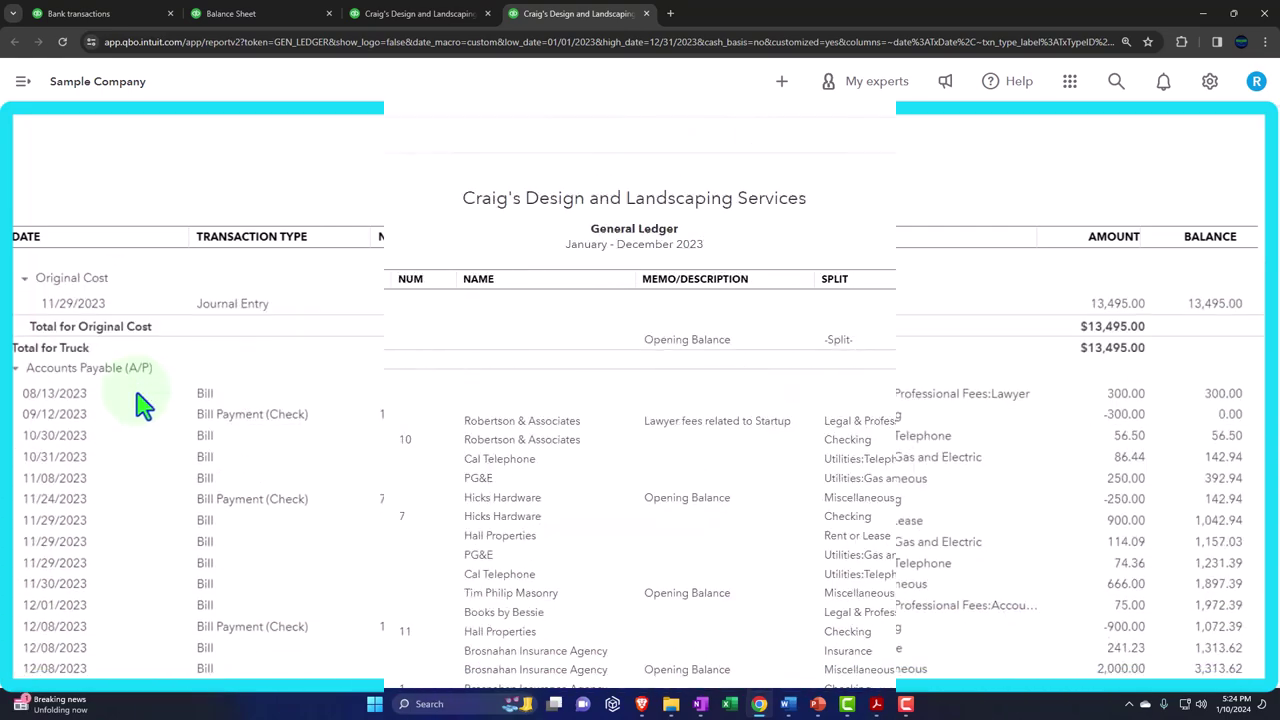
- Close the General Ledger report and review the other reports in the "For my accountant" section of the report list
click(646, 13)
click(118, 16)
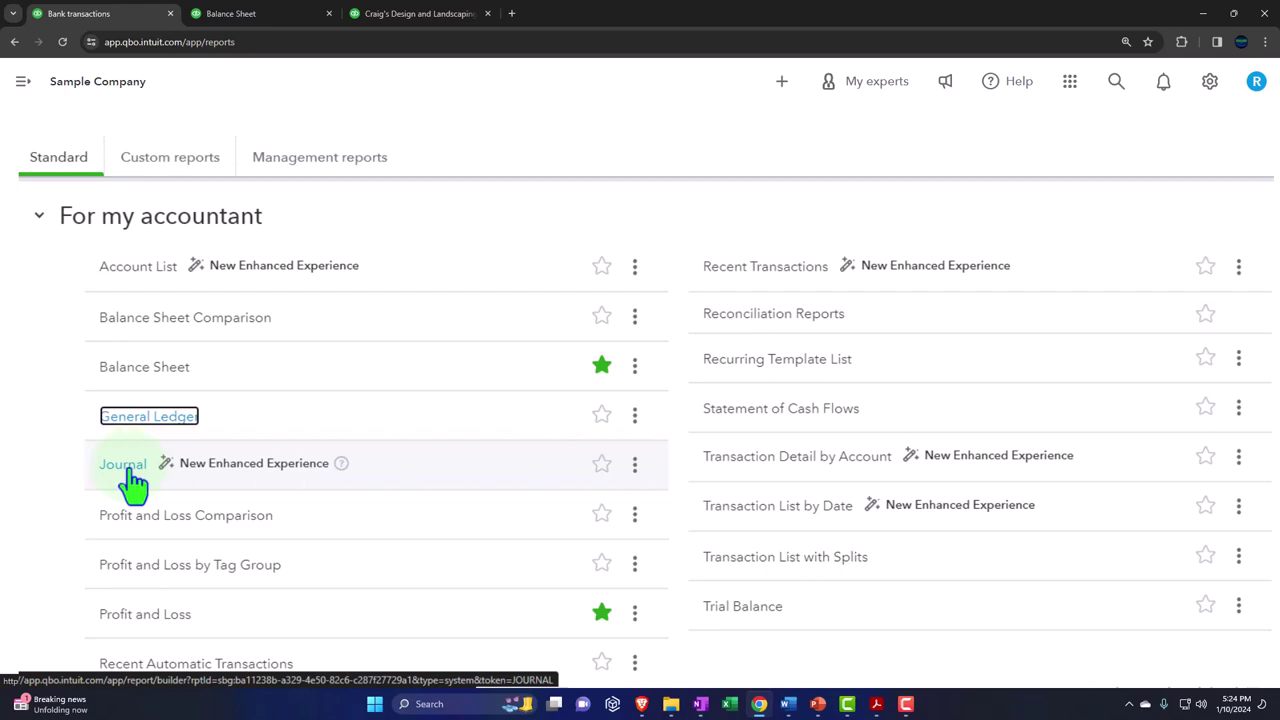
scroll(133, 483, down, 1)
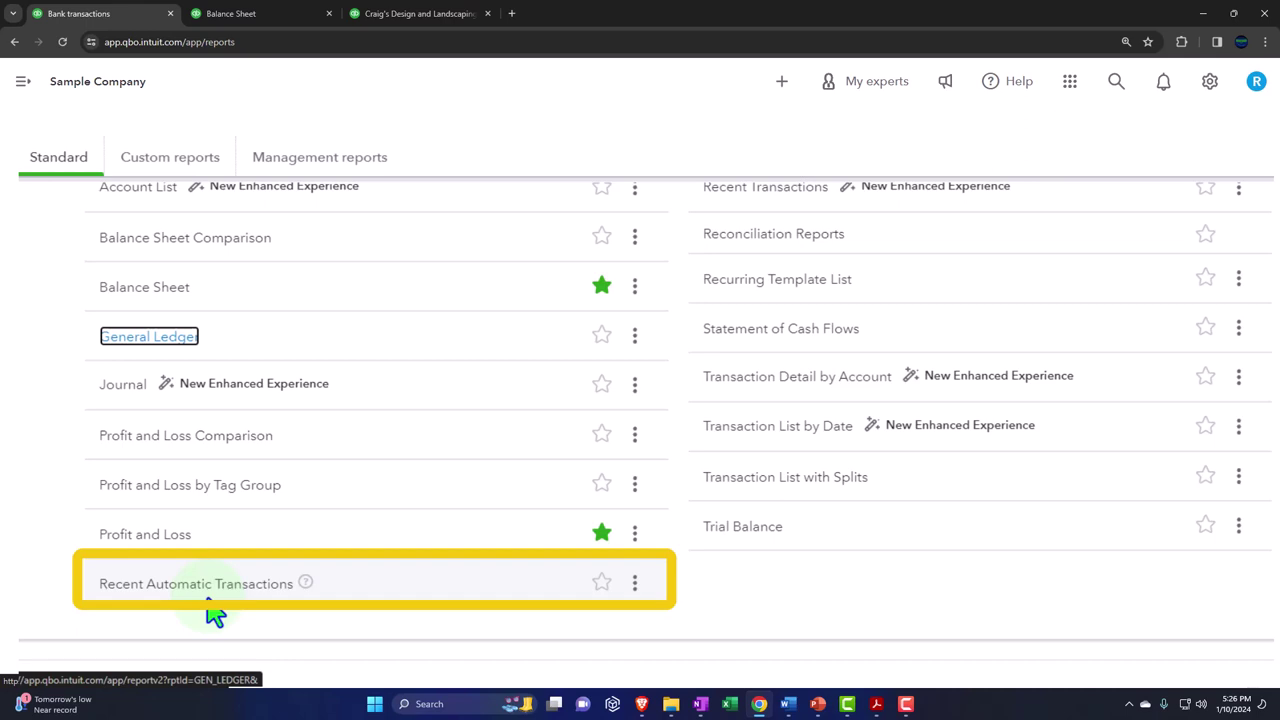
scroll(215, 612, up, 1)
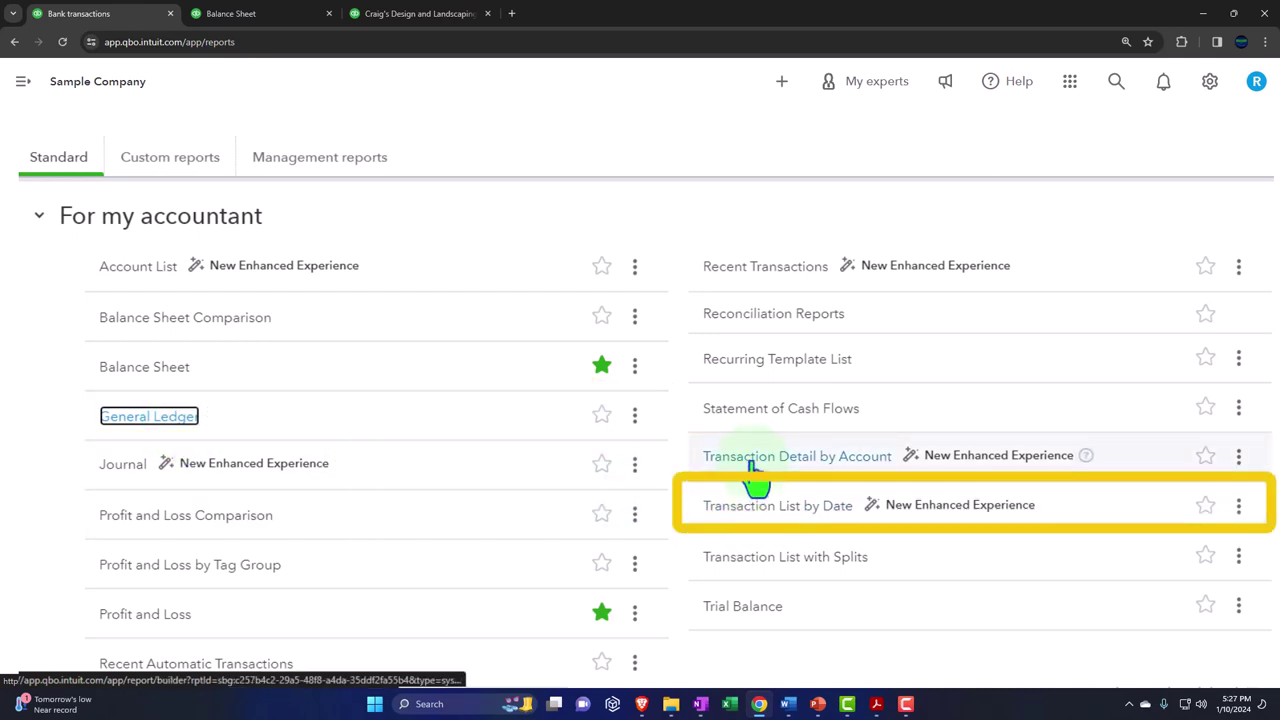
click(188, 420)
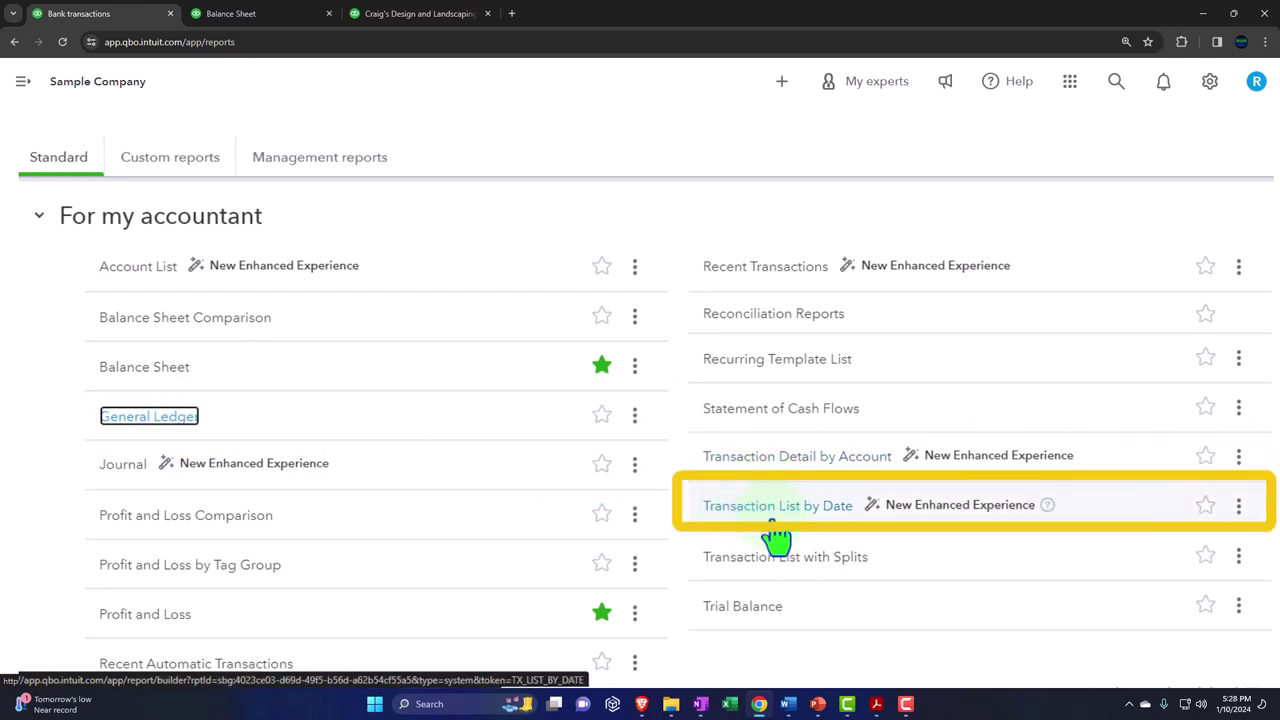
- Return from the accountant report list to the Balance Sheet and the 2023 Profit and Loss report to look them over
click(819, 521)
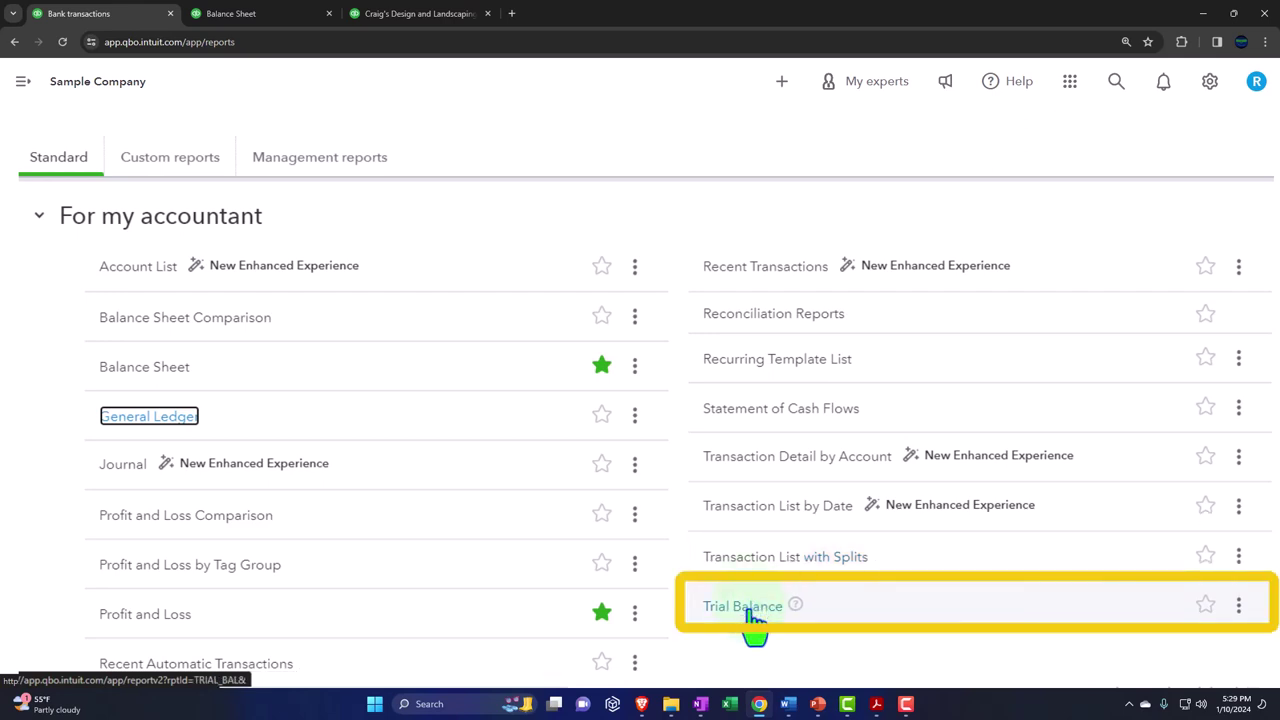
click(268, 14)
click(375, 14)
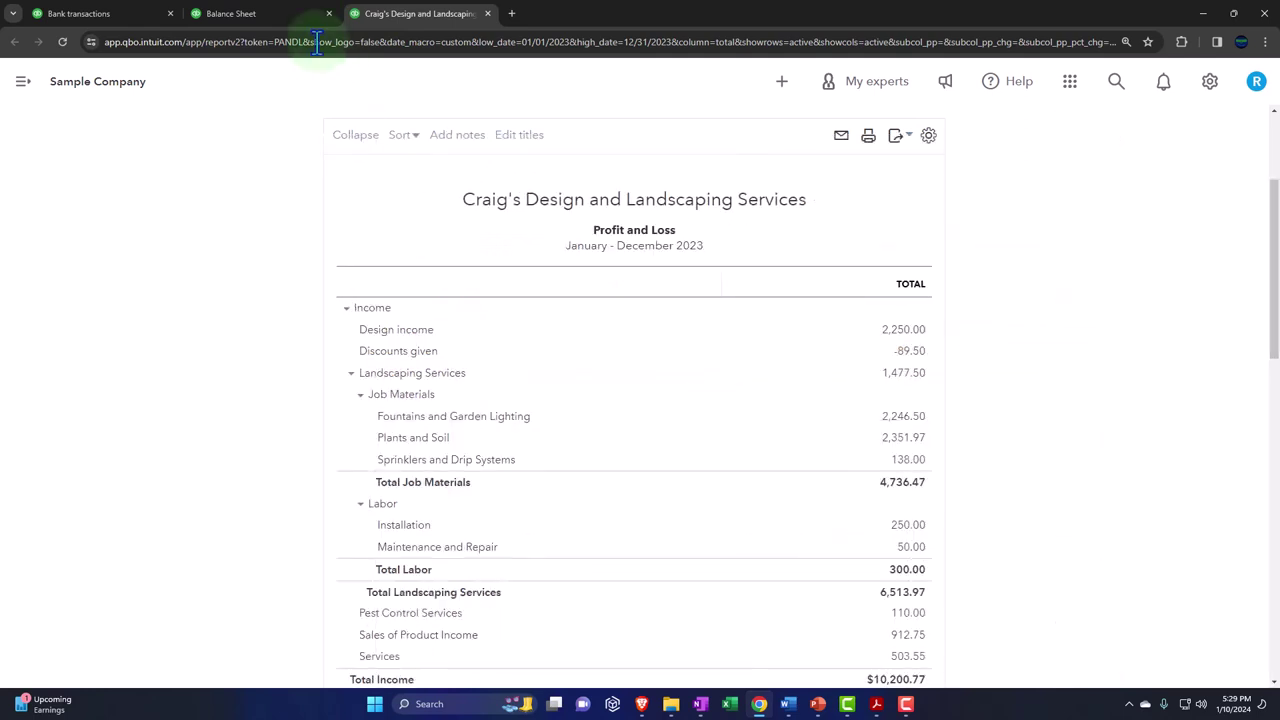
- Collapse the ASSETS and LIABILITIES AND EQUITY sections of the Balance Sheet down to their totals
click(290, 17)
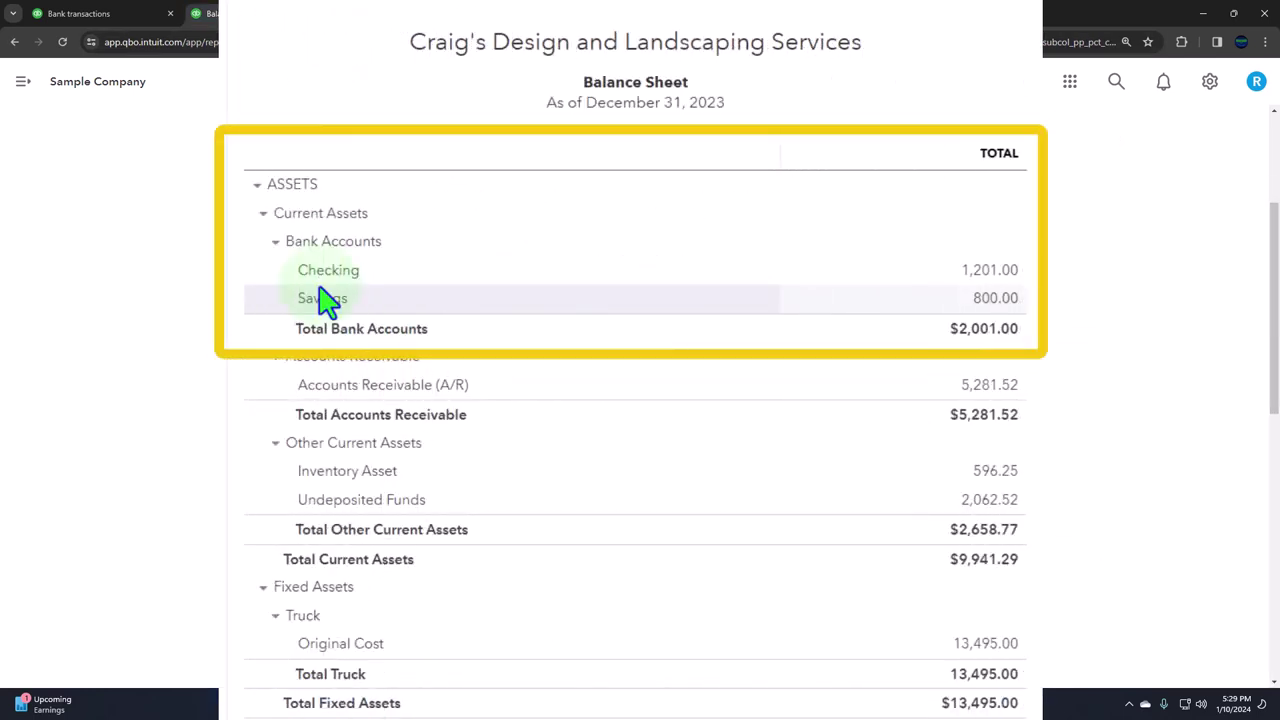
click(257, 186)
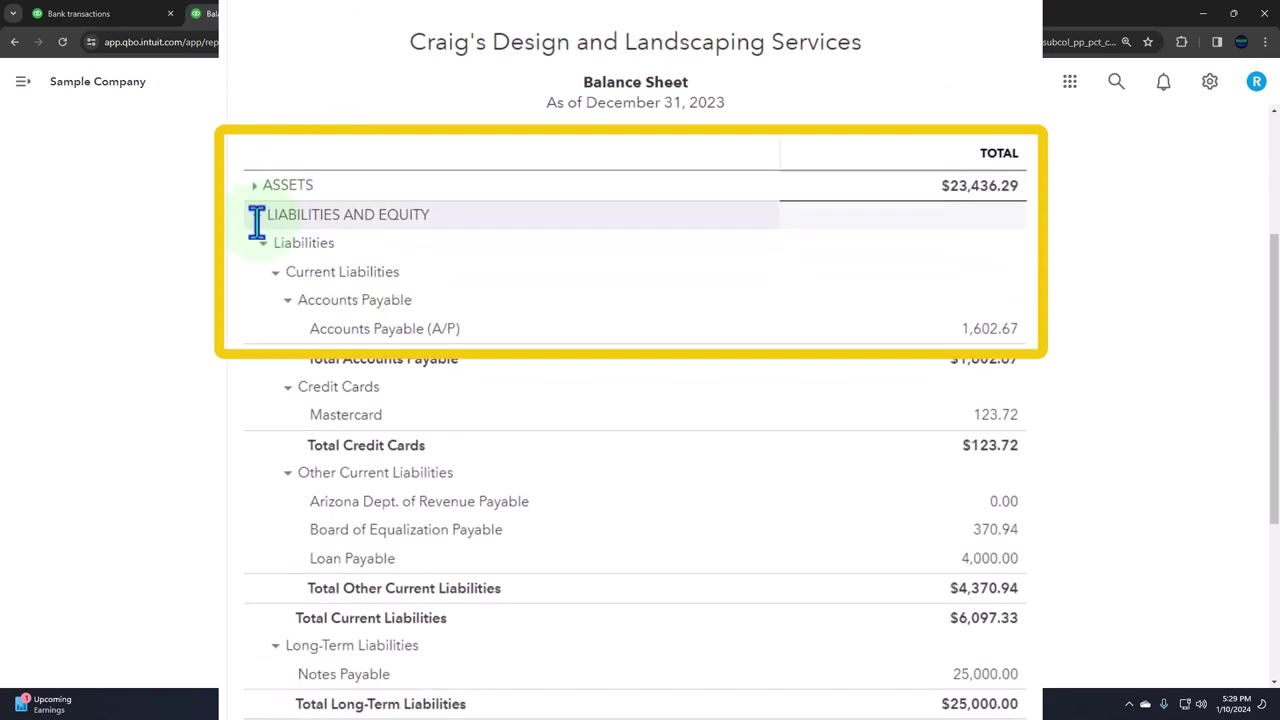
click(257, 216)
- Open Reconciliation Reports from the accountant report list in a new browser tab and view the Reconcile page
click(133, 12)
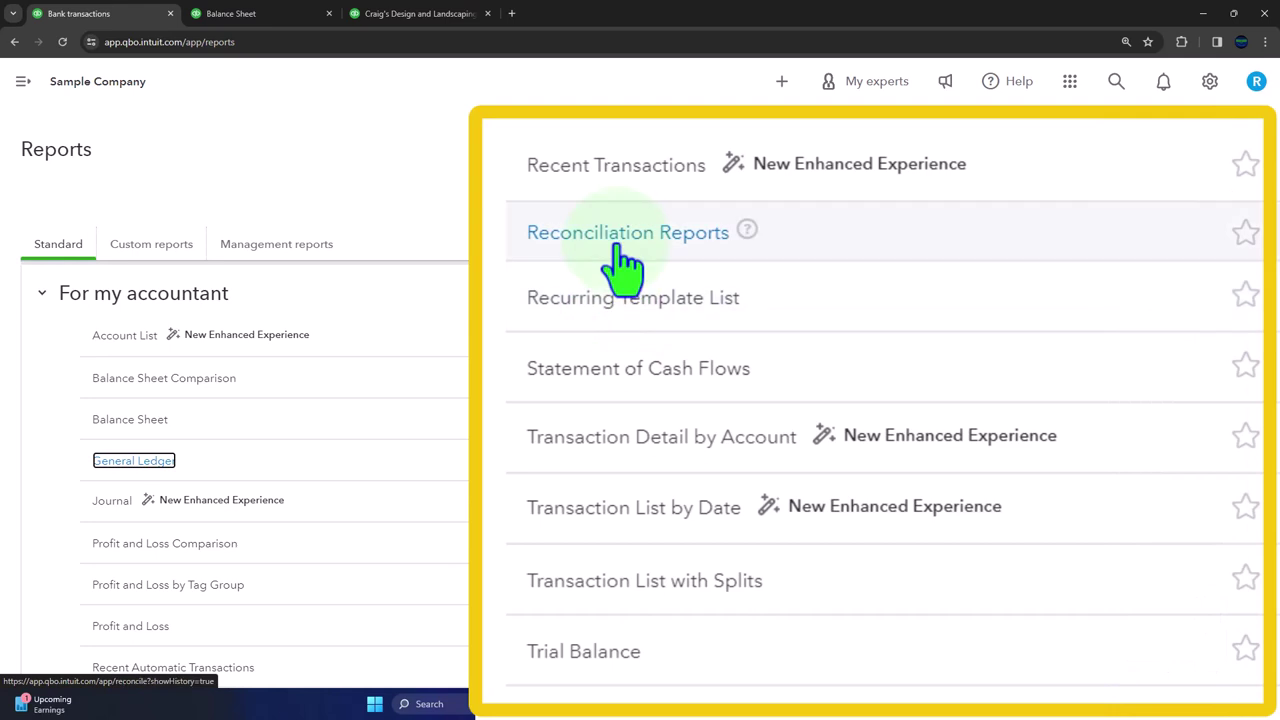
right_click(614, 250)
click(650, 266)
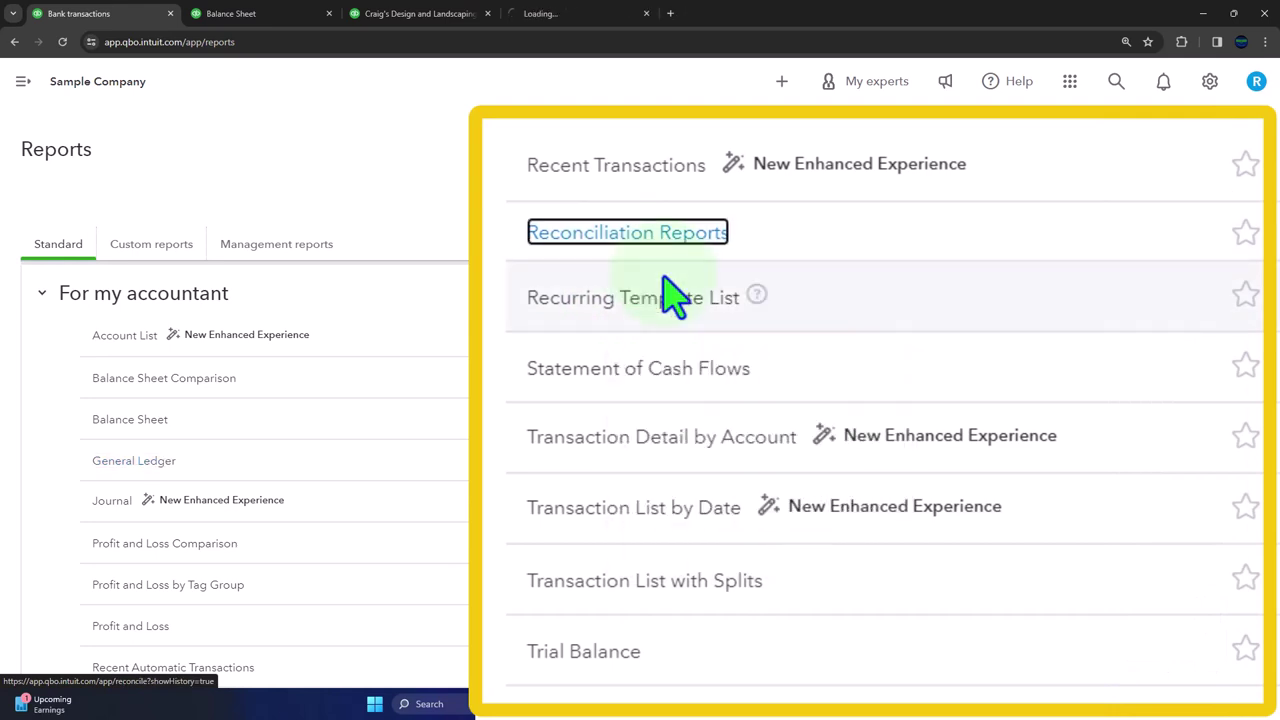
click(585, 14)
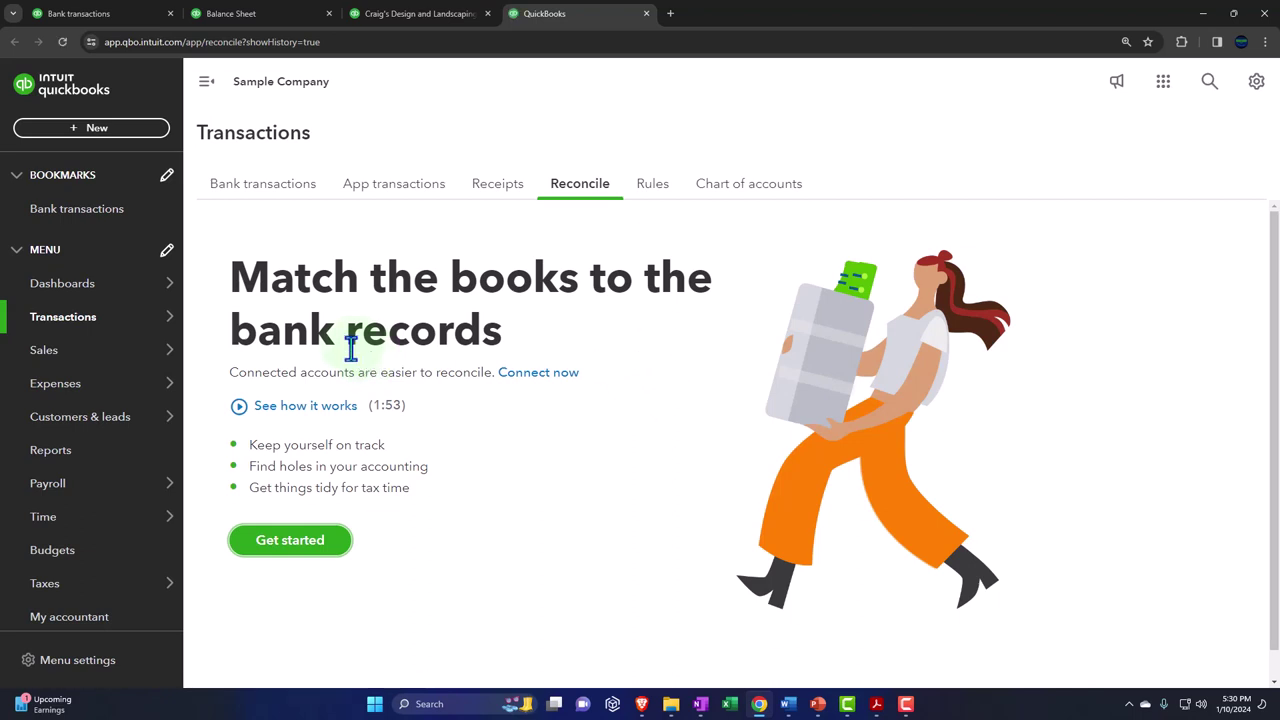
mouse_move(63, 330)
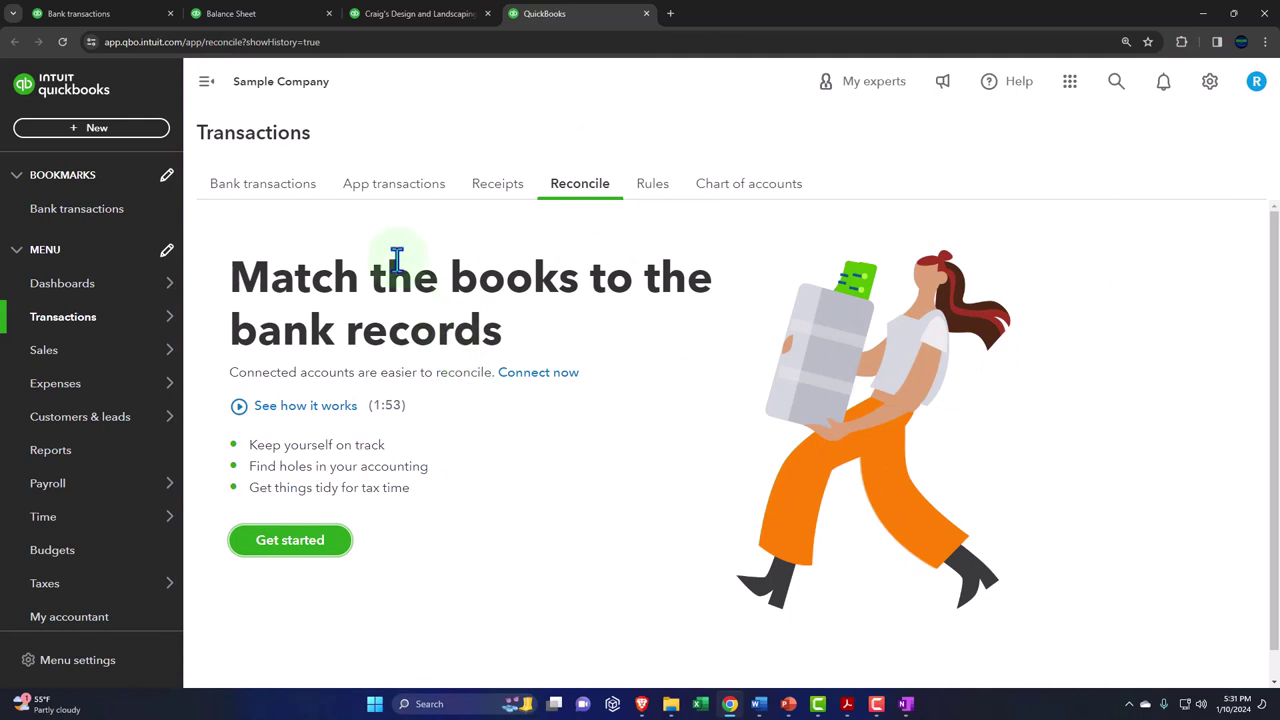
- Expand the ASSETS section of the Balance Sheet to show the individual bank and receivable accounts
click(266, 13)
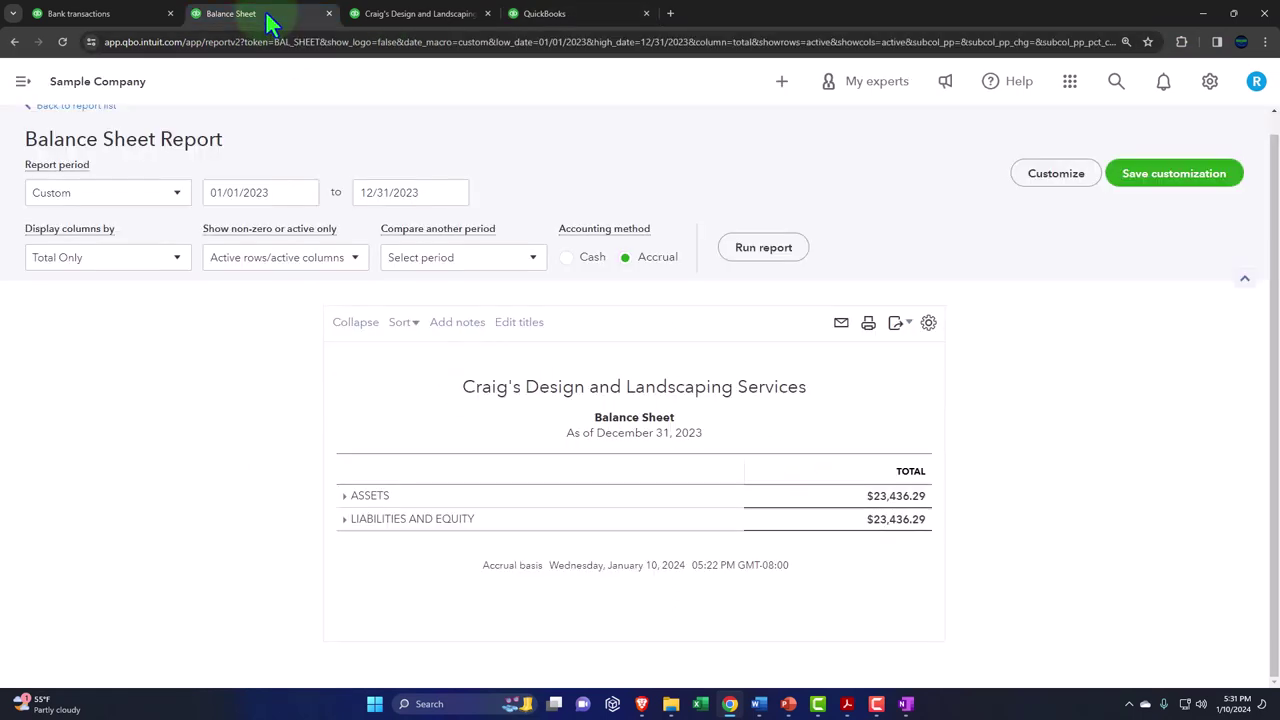
click(344, 496)
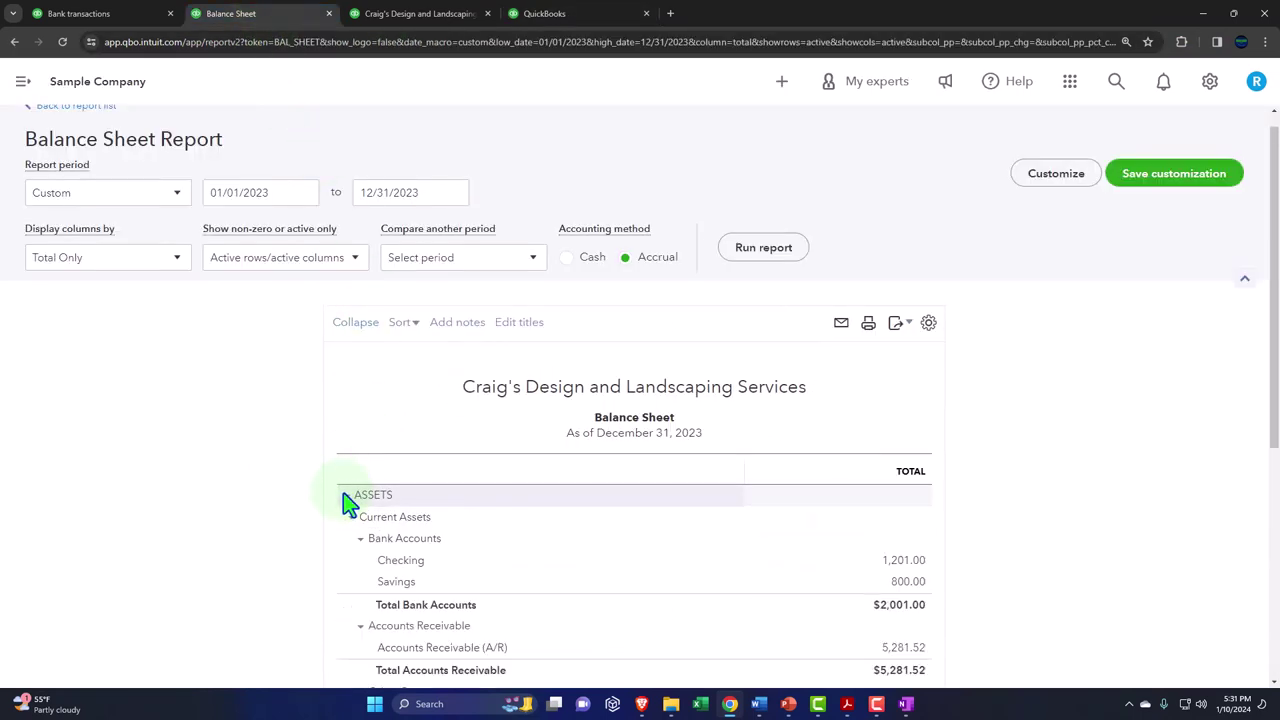
scroll(344, 500, down, 2)
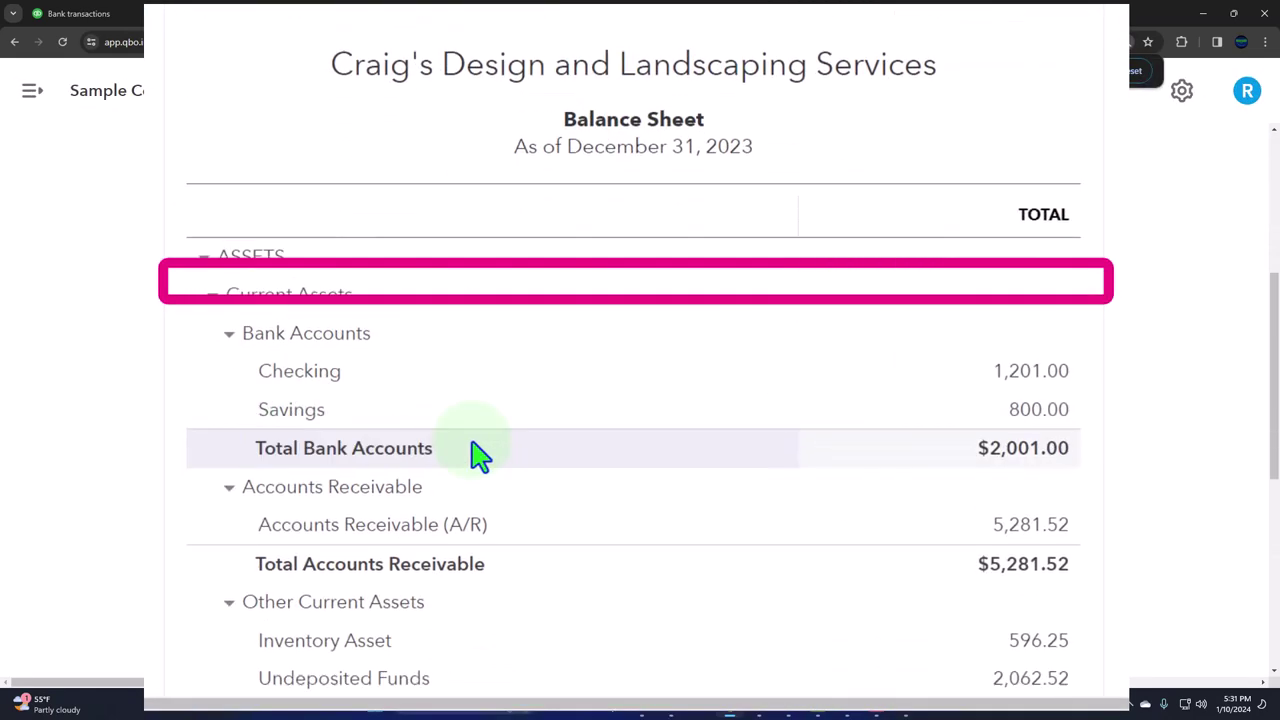
scroll(440, 460, down, 1)
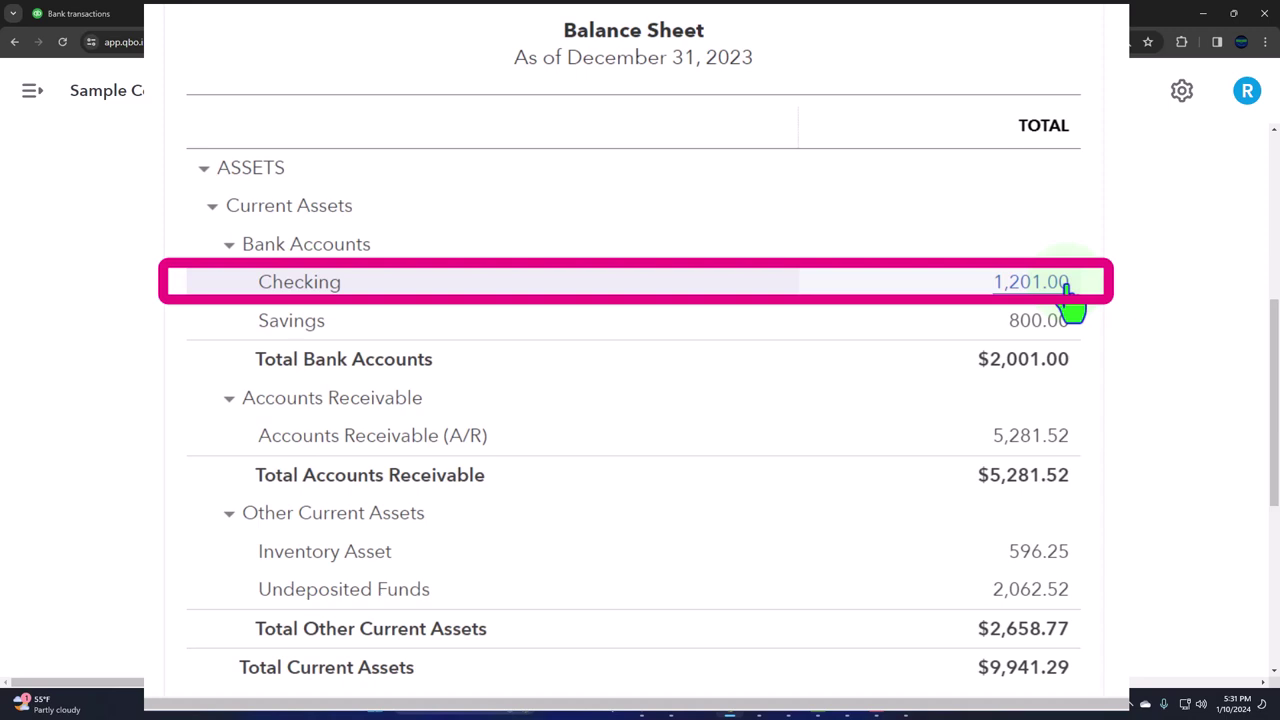
- Examine the transaction report behind the Checking balance and return to the Balance Sheet
click(1064, 290)
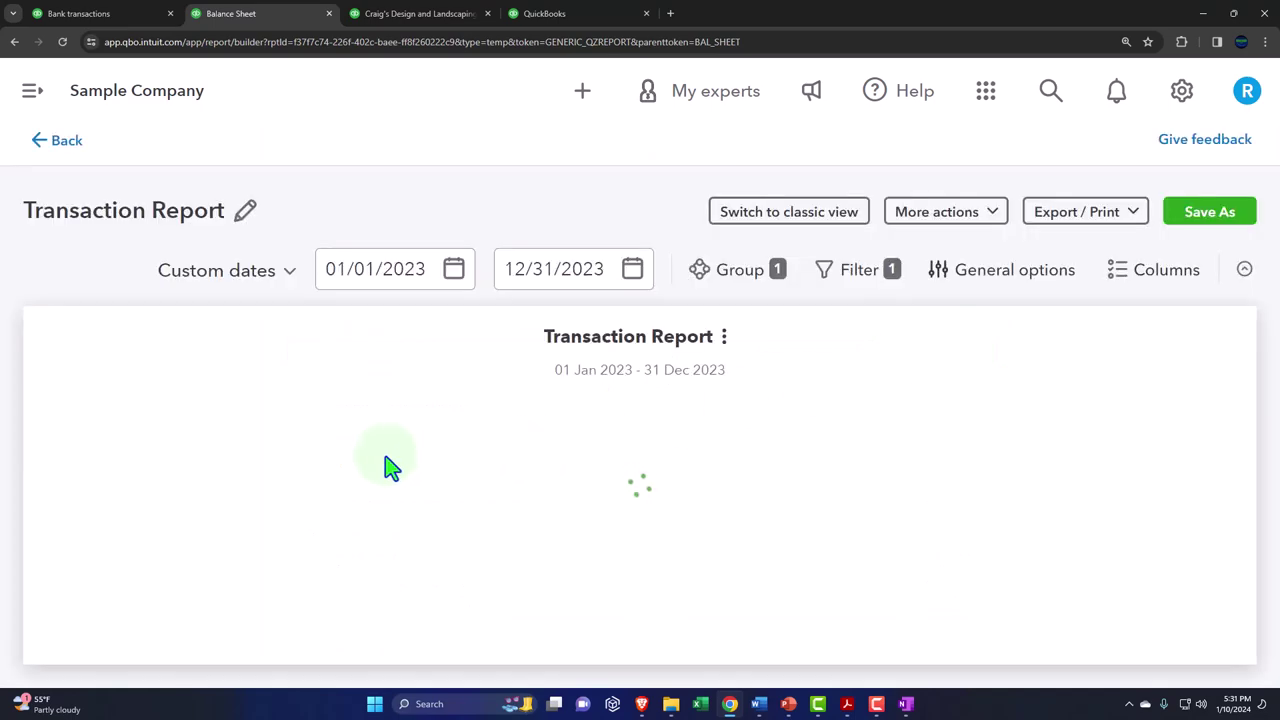
key(ctrl+minus)
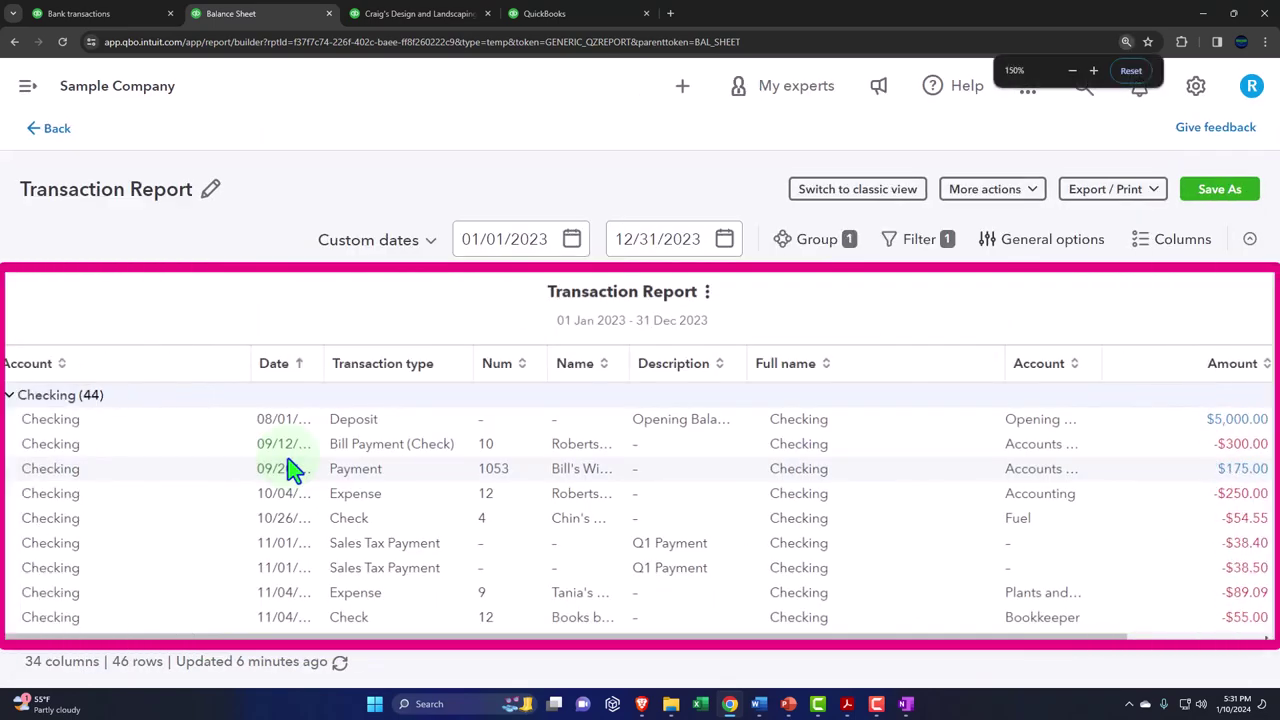
scroll(392, 470, down, 3)
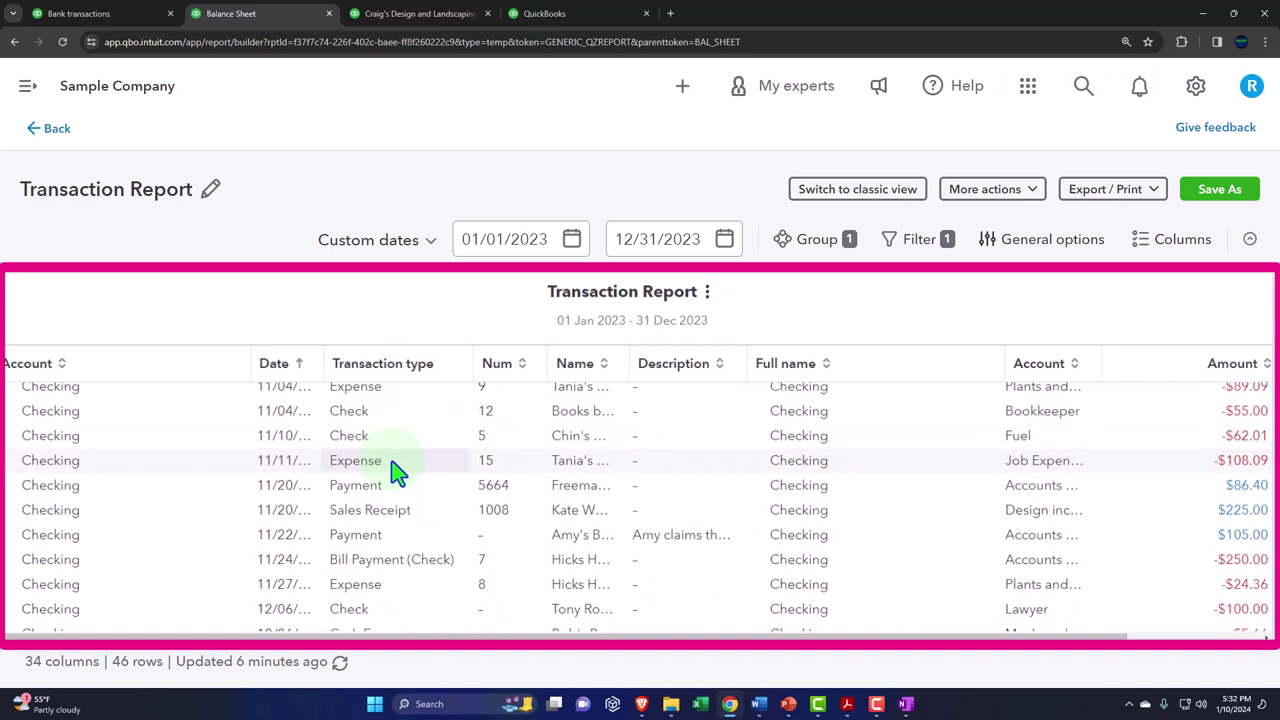
scroll(398, 473, down, 1)
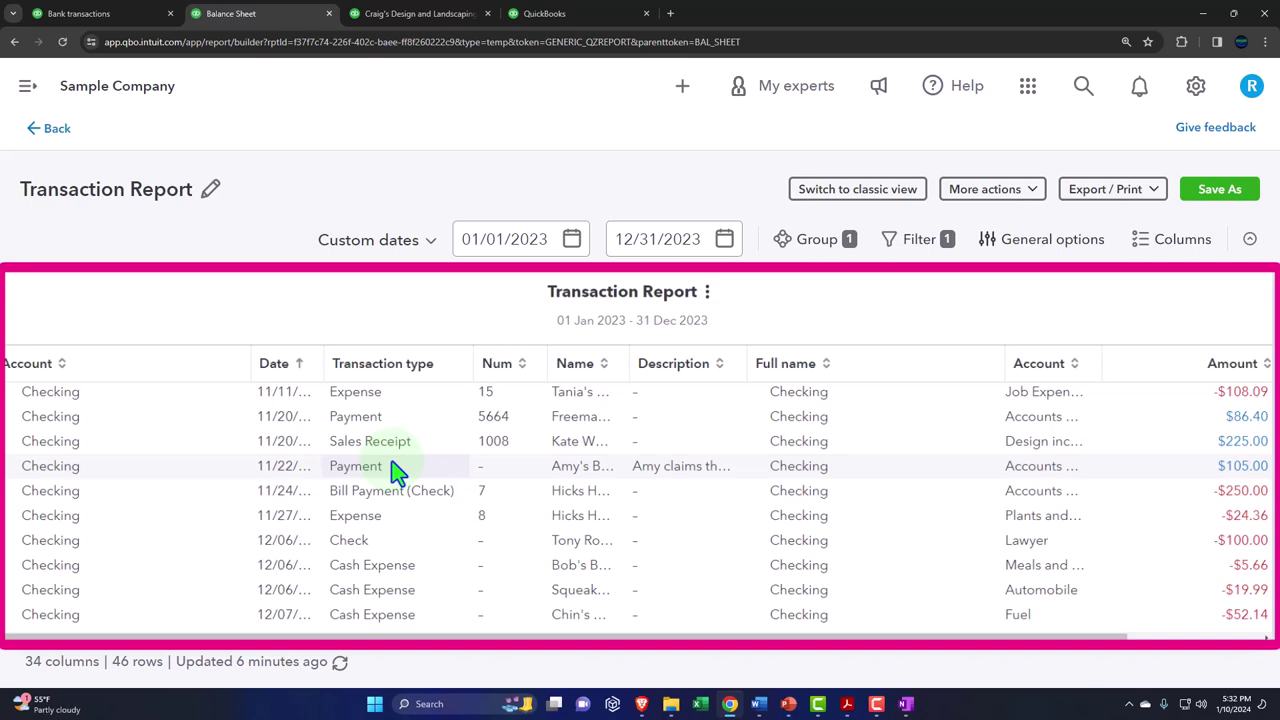
scroll(398, 473, down, 1)
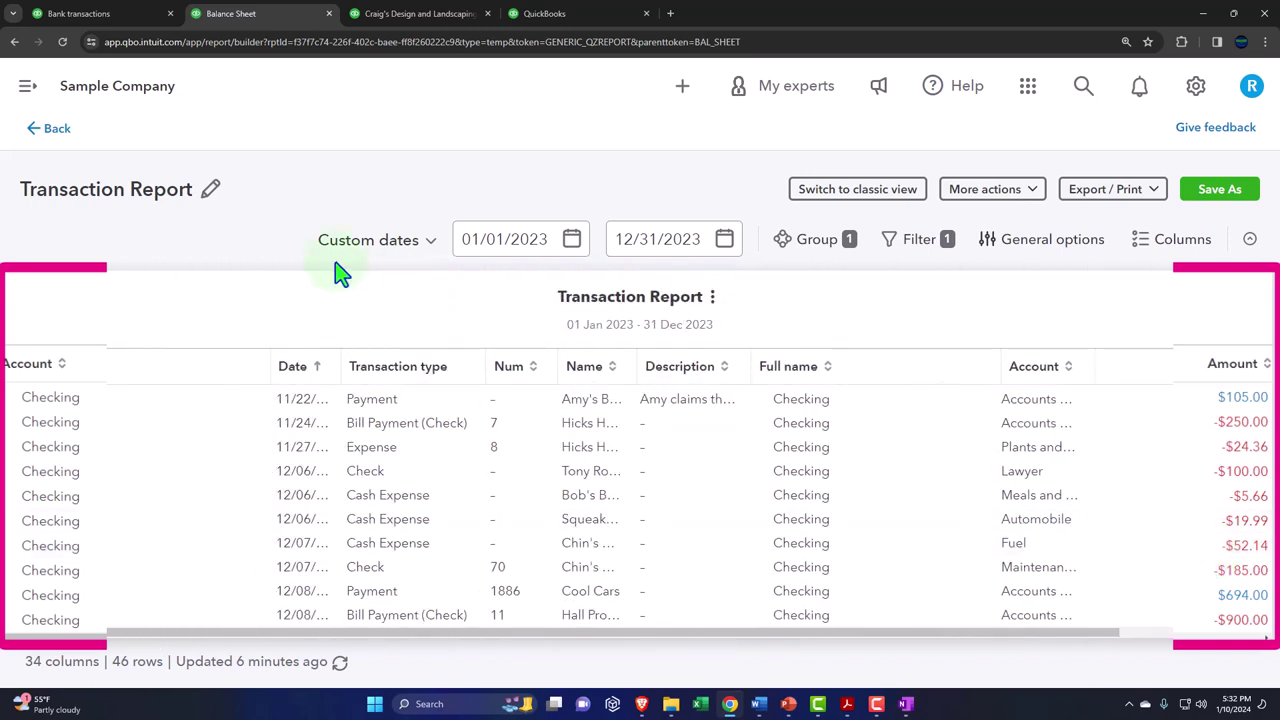
click(58, 136)
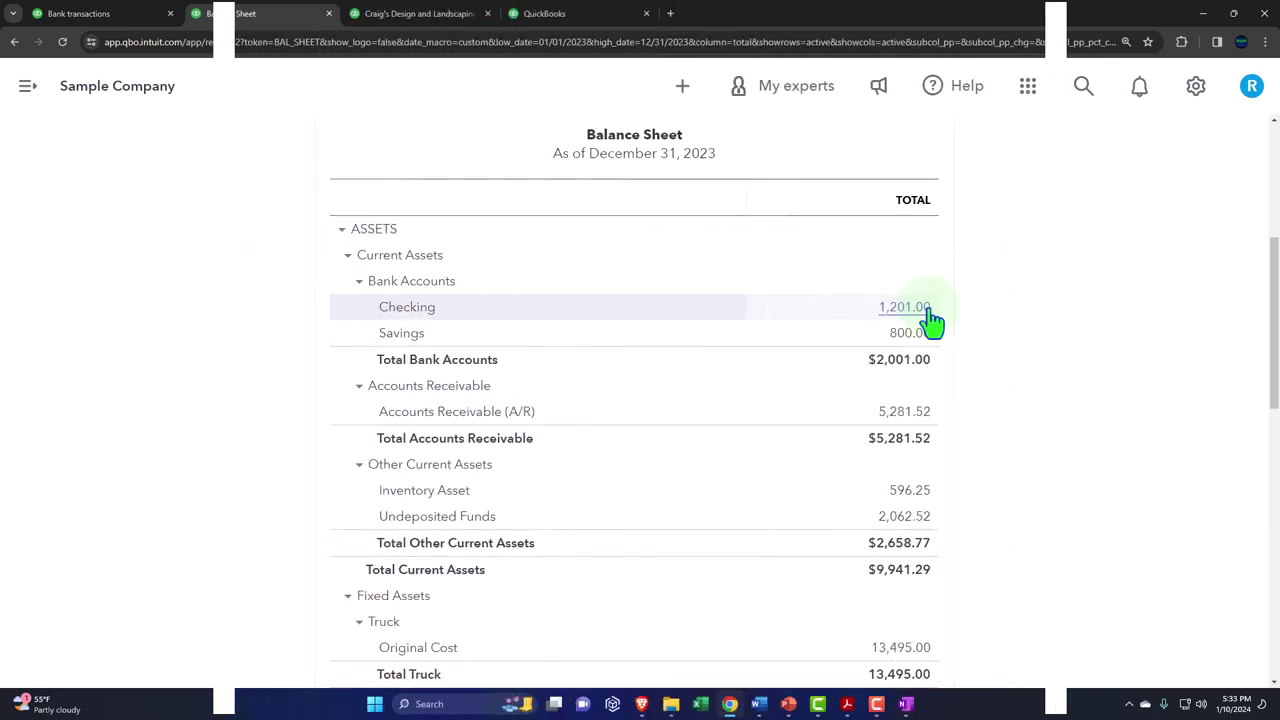
- Check the Profit and Loss report, return to the Balance Sheet and view the list of new transaction forms
click(412, 18)
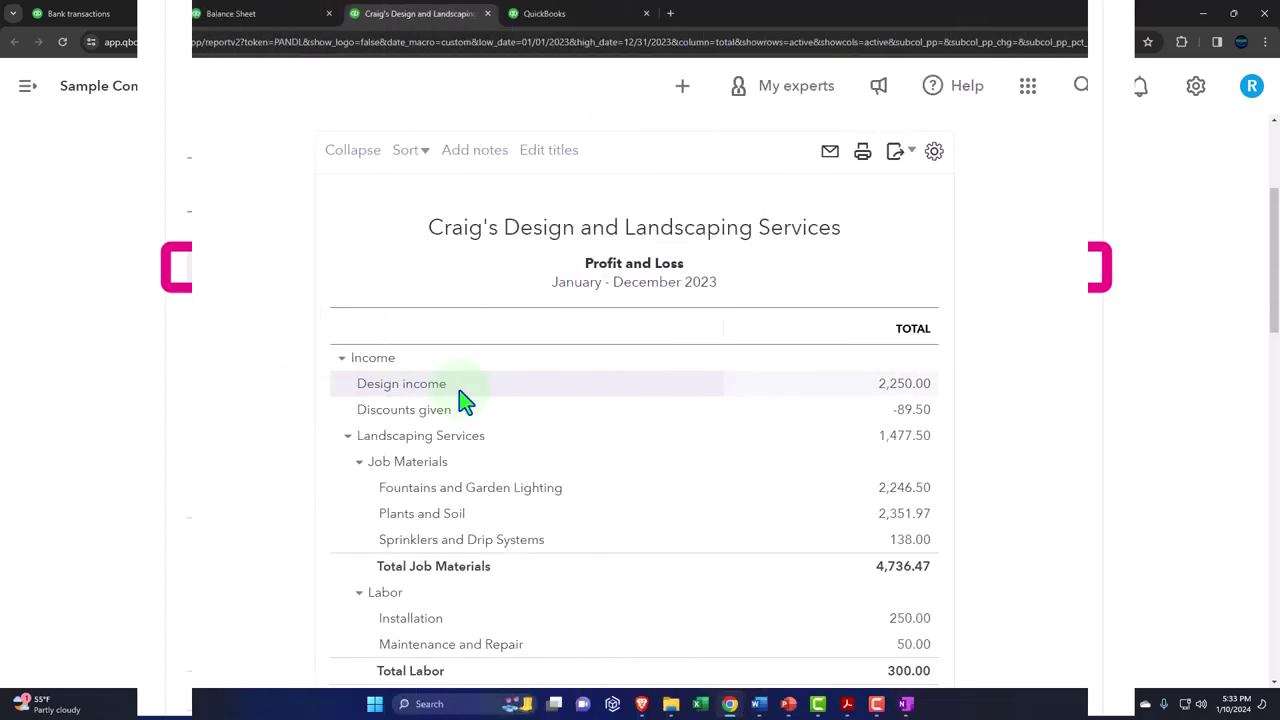
click(290, 14)
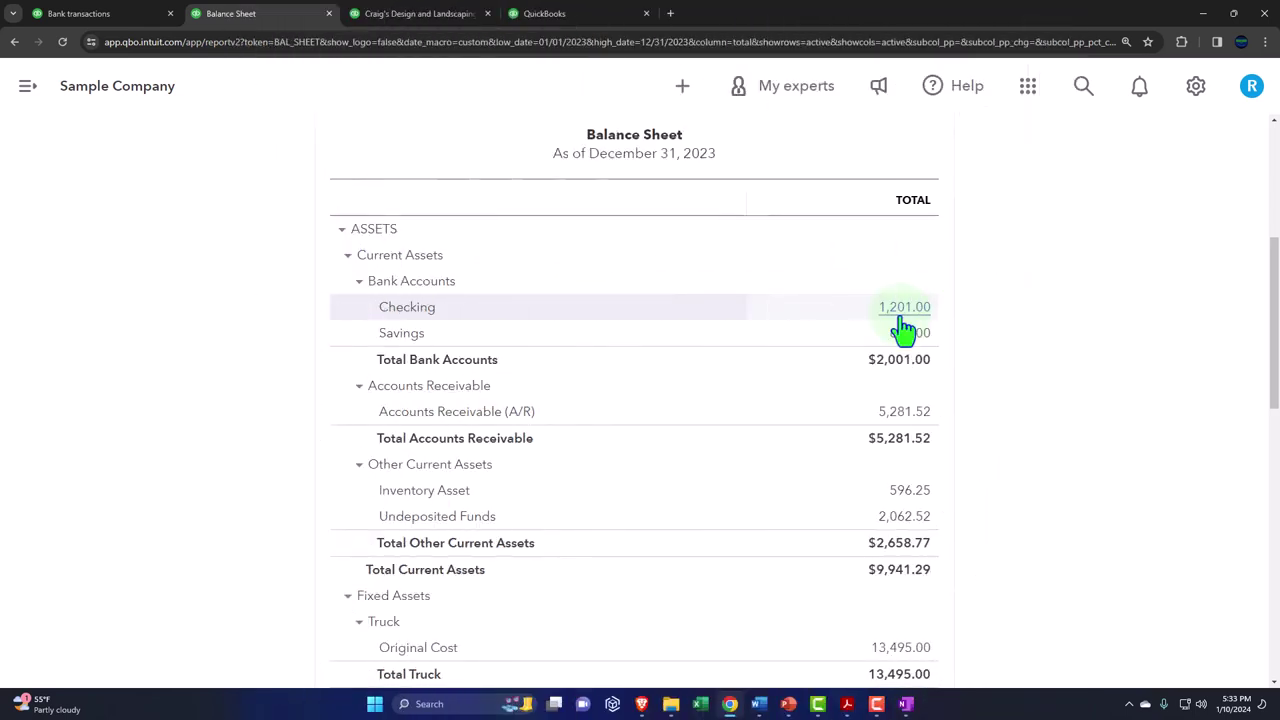
click(682, 86)
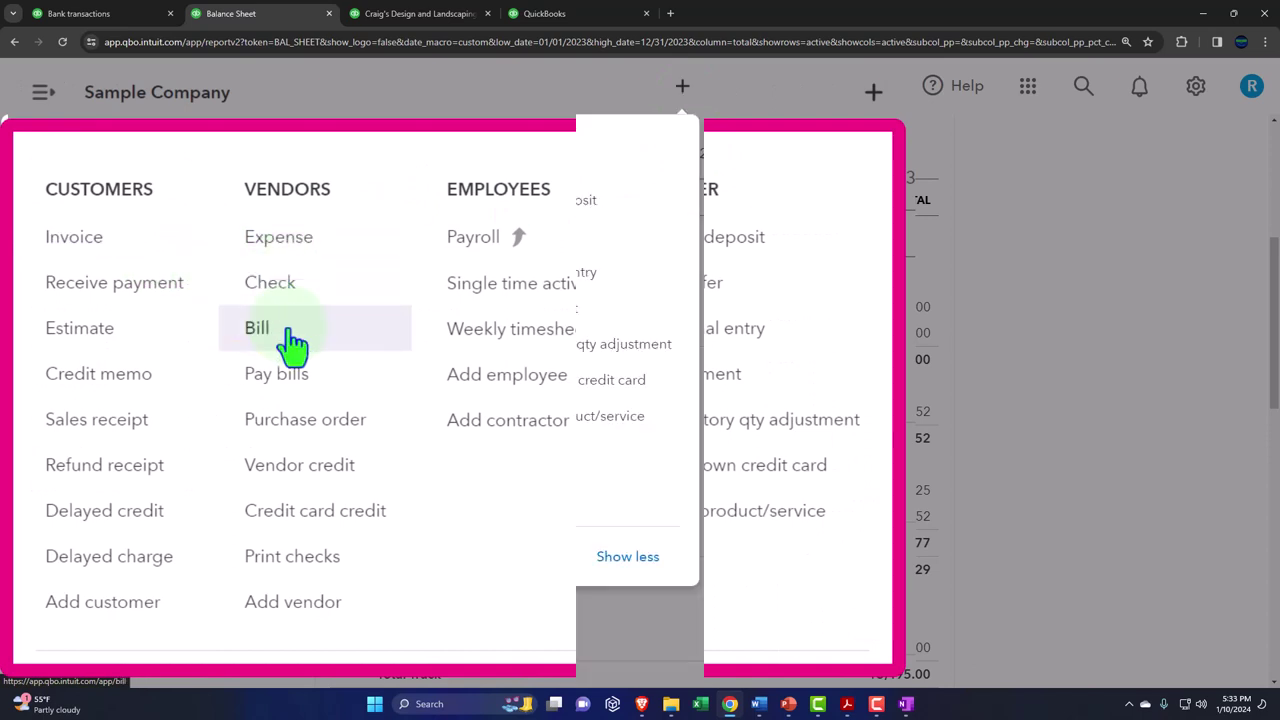
click(1063, 264)
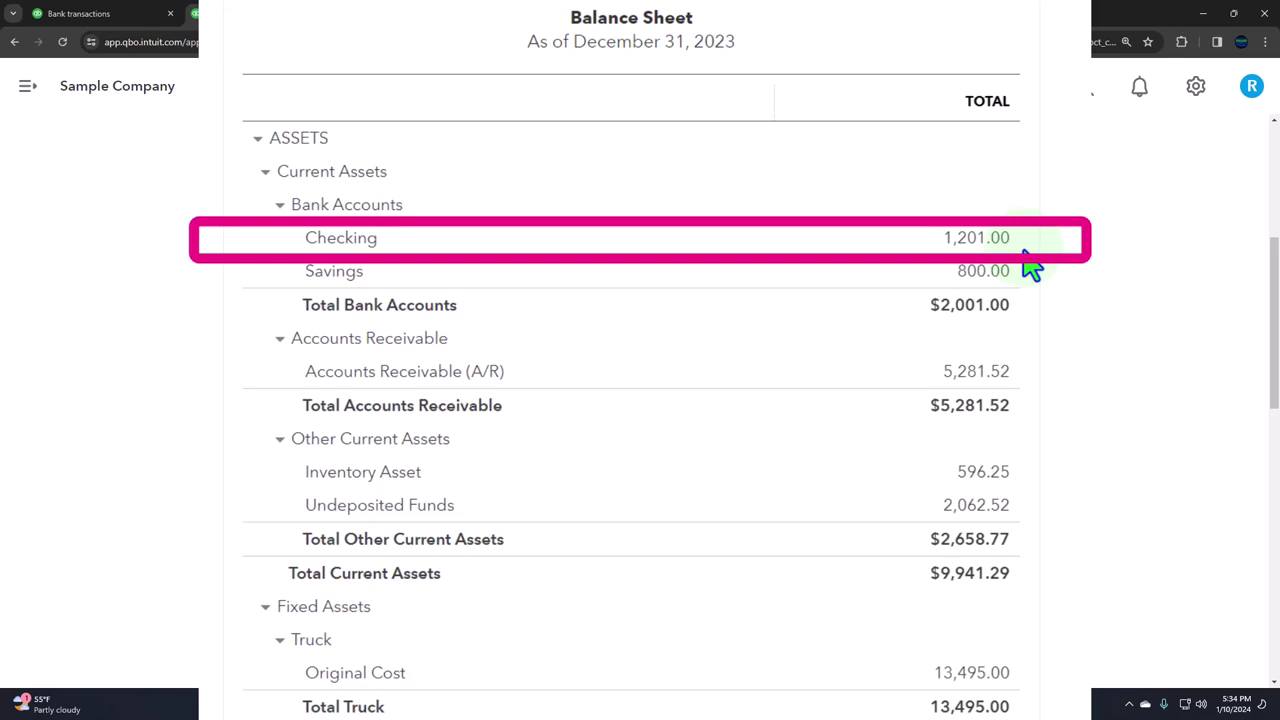
- Reopen the Checking account's transaction detail, review the dates, types and amounts of the entries, and go back to the Balance Sheet
click(918, 322)
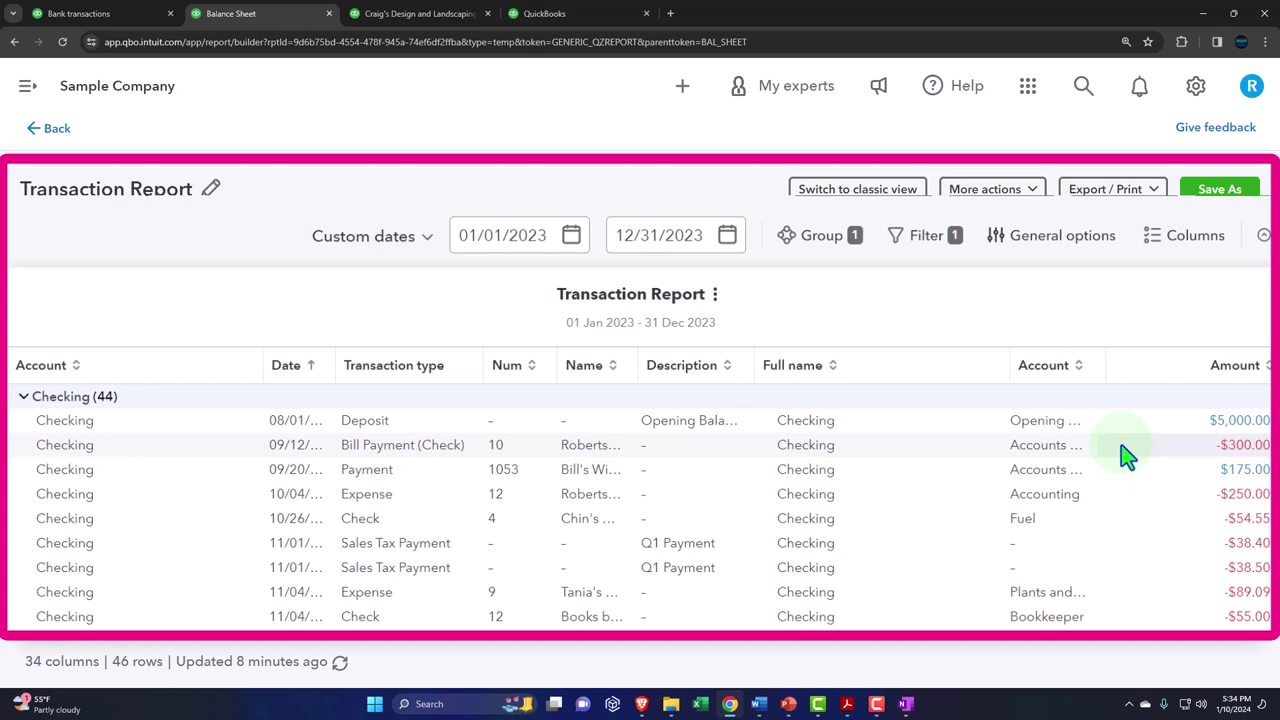
click(60, 144)
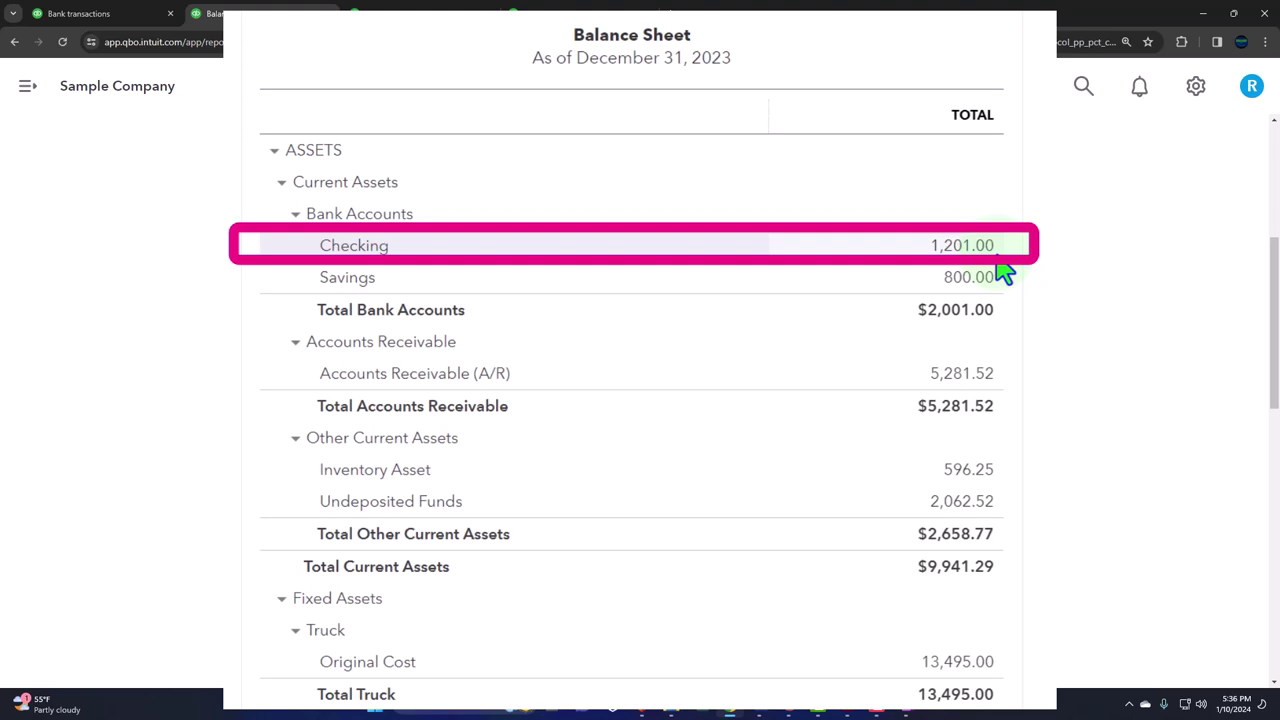
click(976, 252)
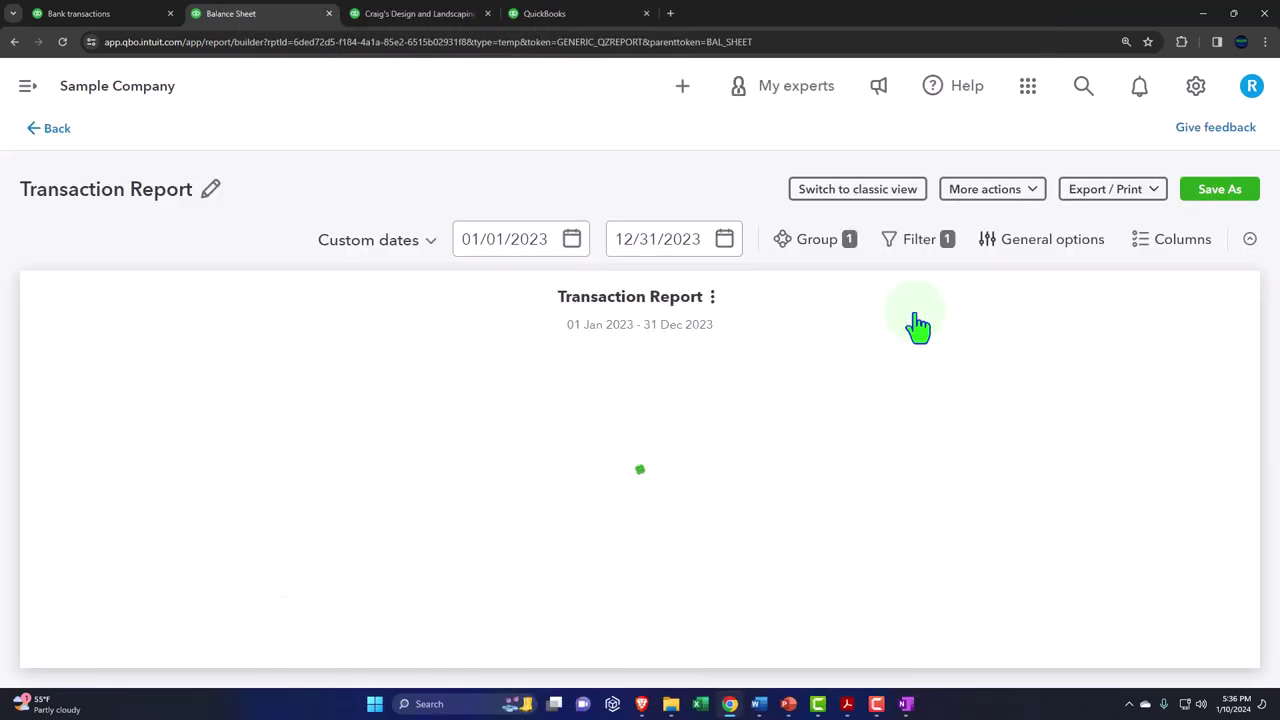
scroll(1180, 484, down, 3)
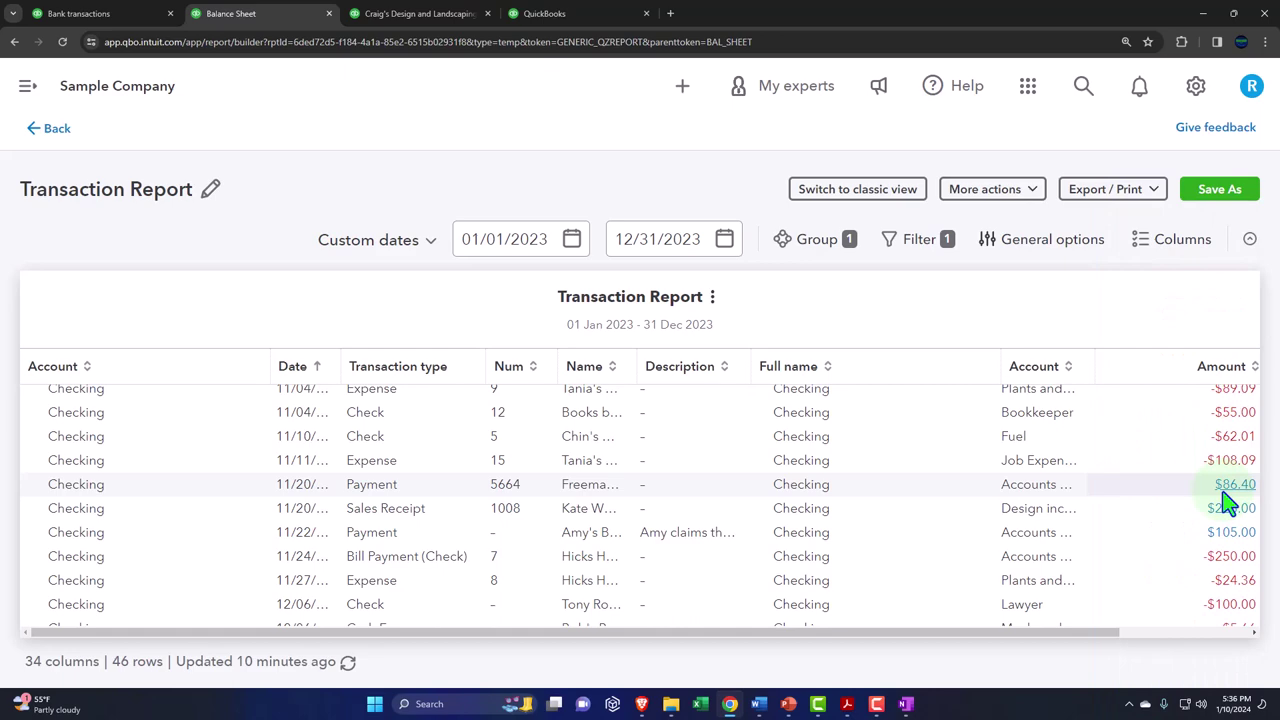
scroll(1226, 502, up, 6)
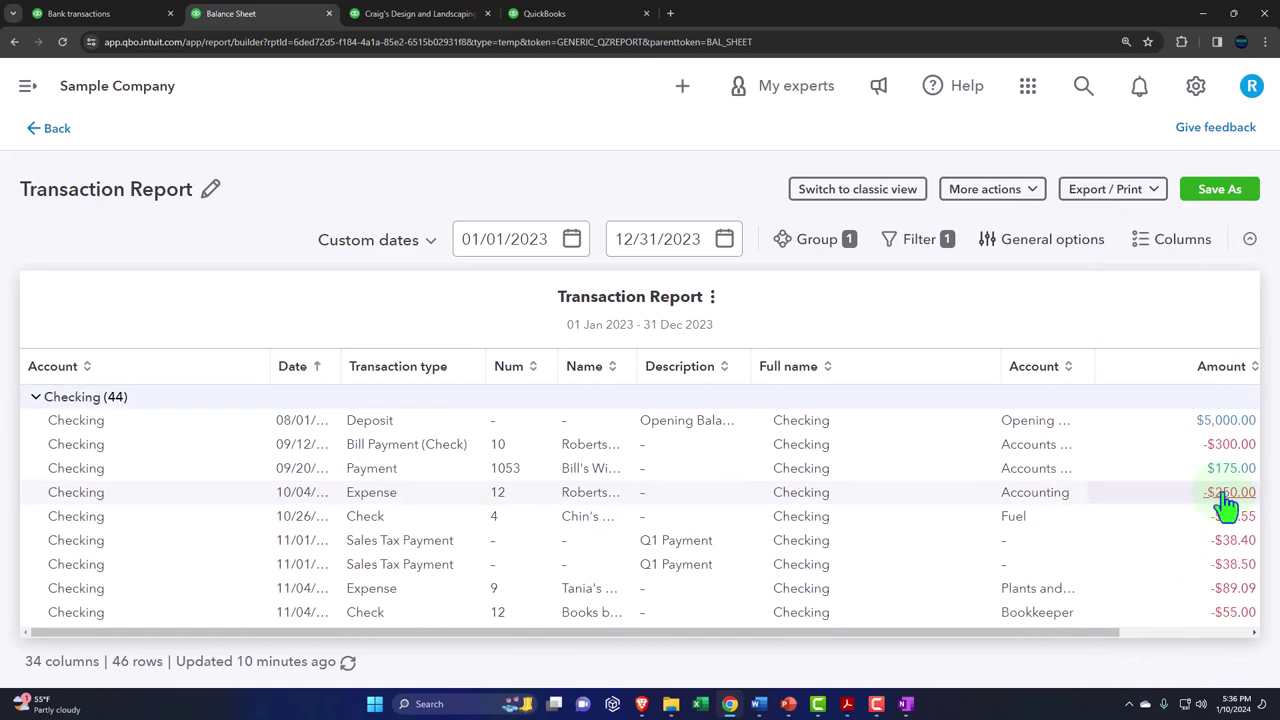
scroll(1228, 508, down, 7)
click(57, 129)
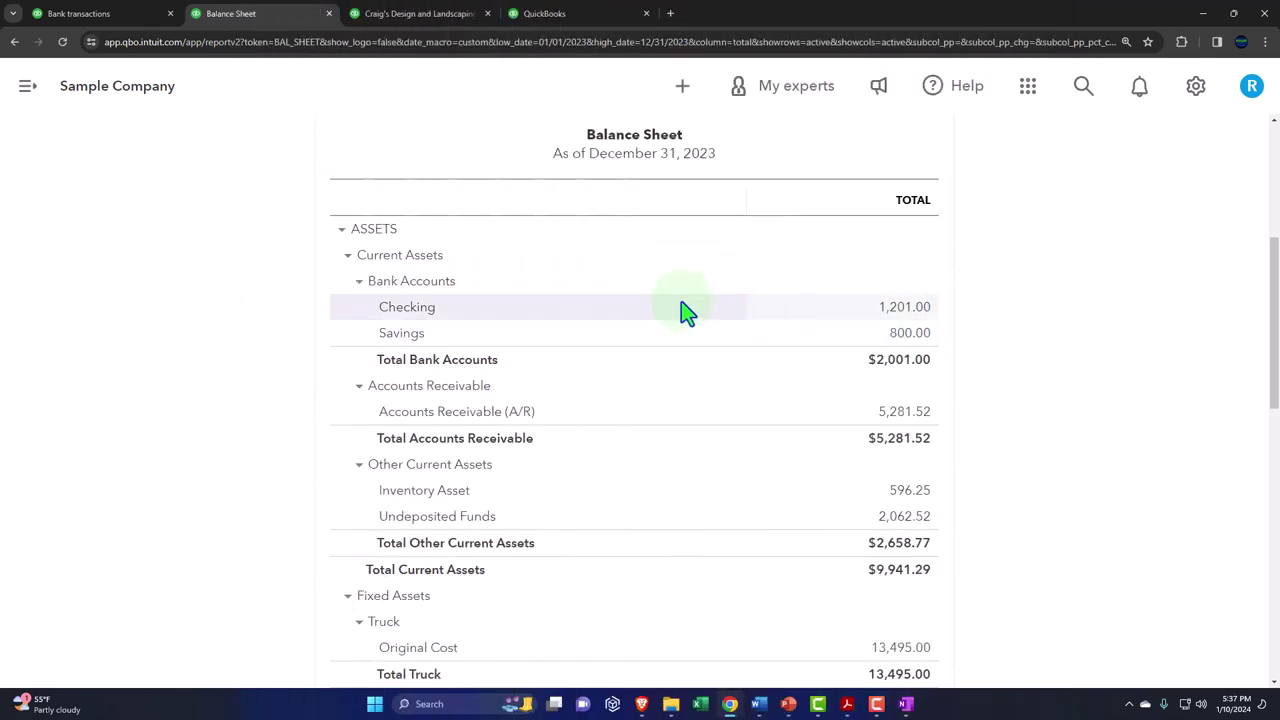
- Open the Bank transactions page in the report list's browser tab, dismiss the bank connection pop-up and hide the navigation menu
click(123, 15)
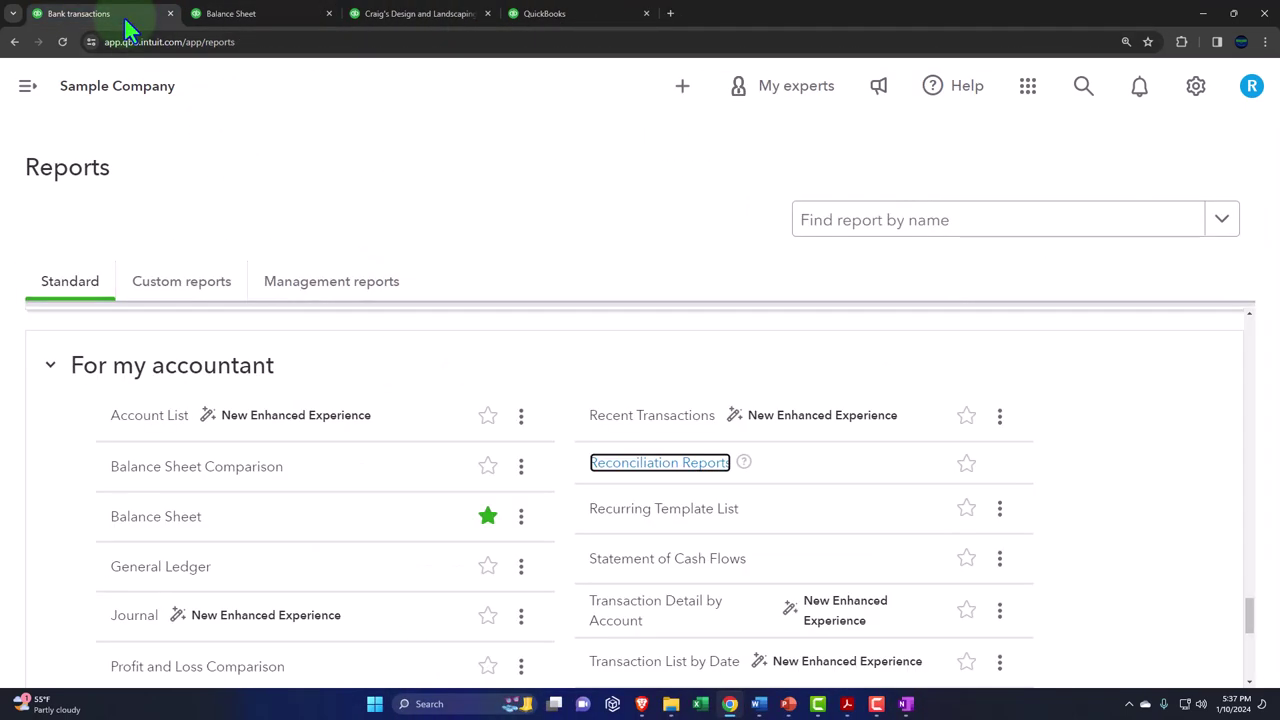
click(28, 88)
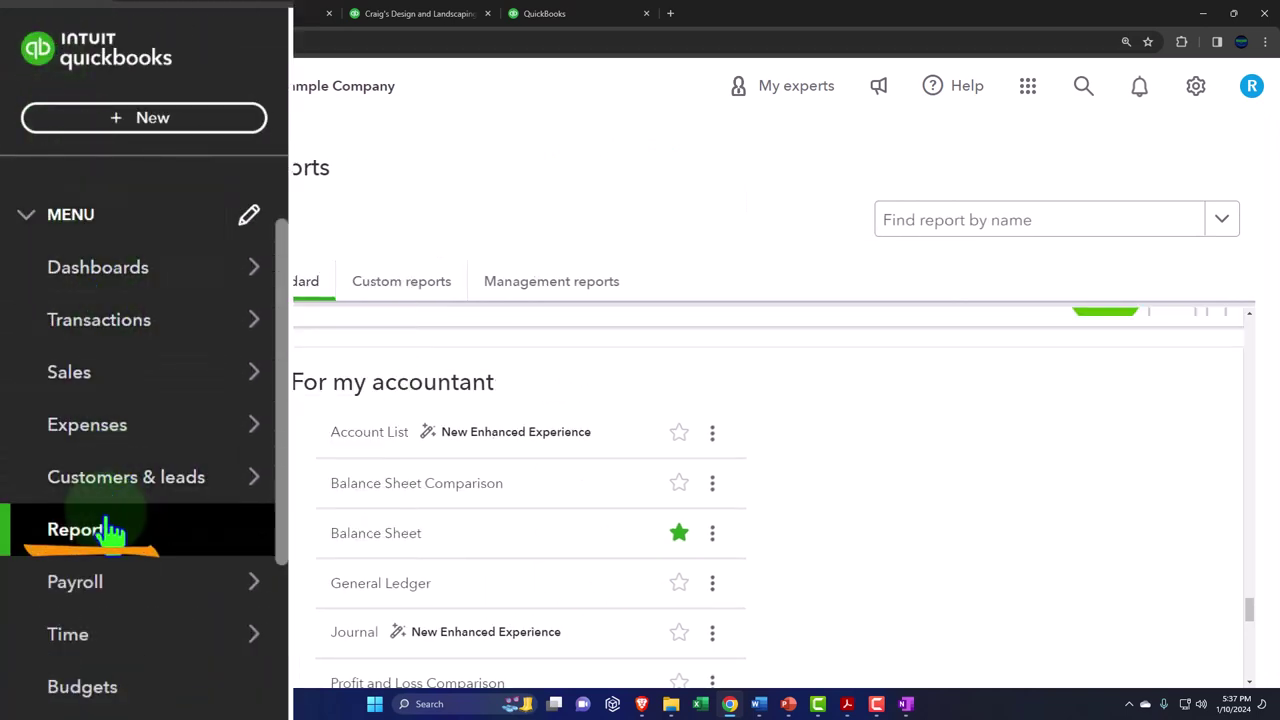
click(100, 338)
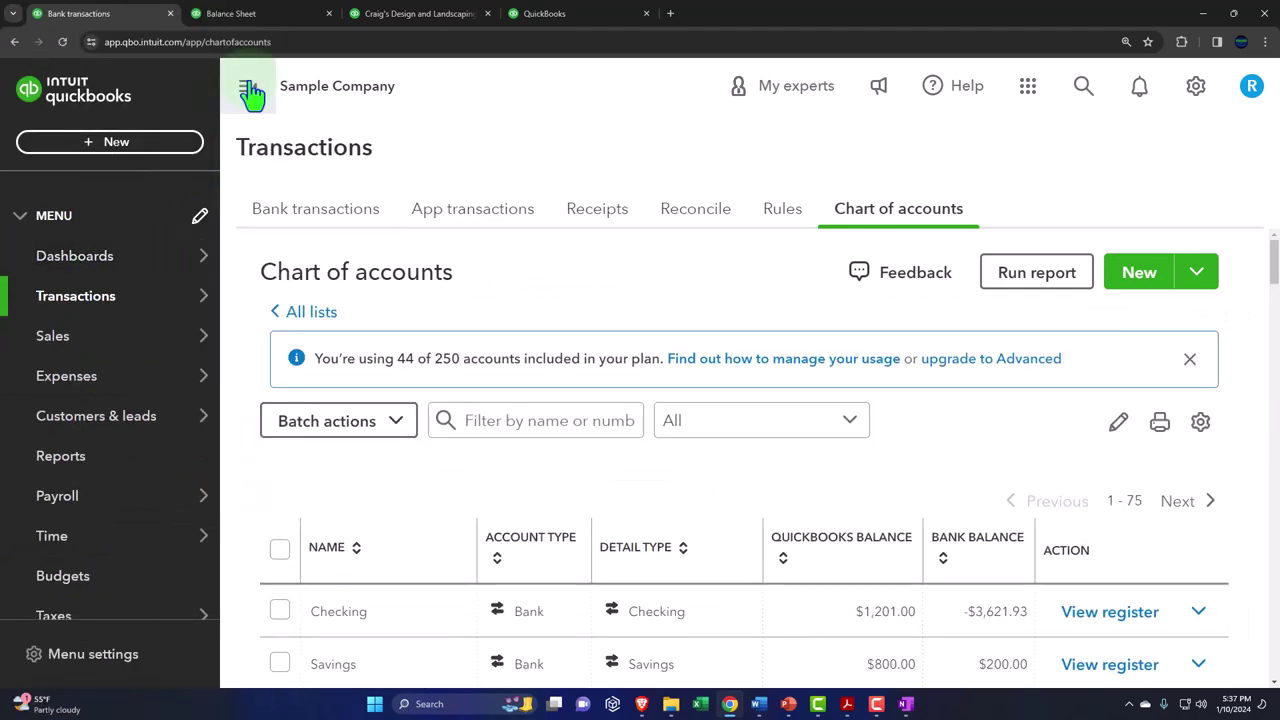
click(346, 220)
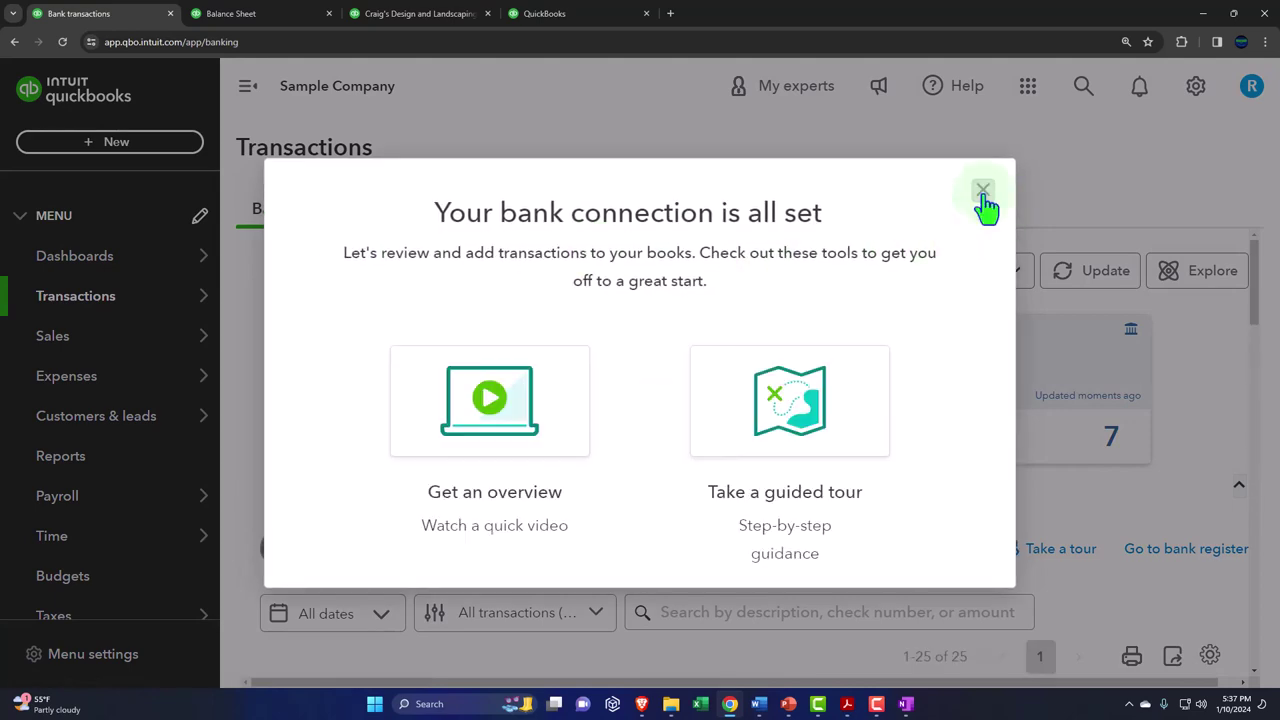
click(983, 190)
click(246, 87)
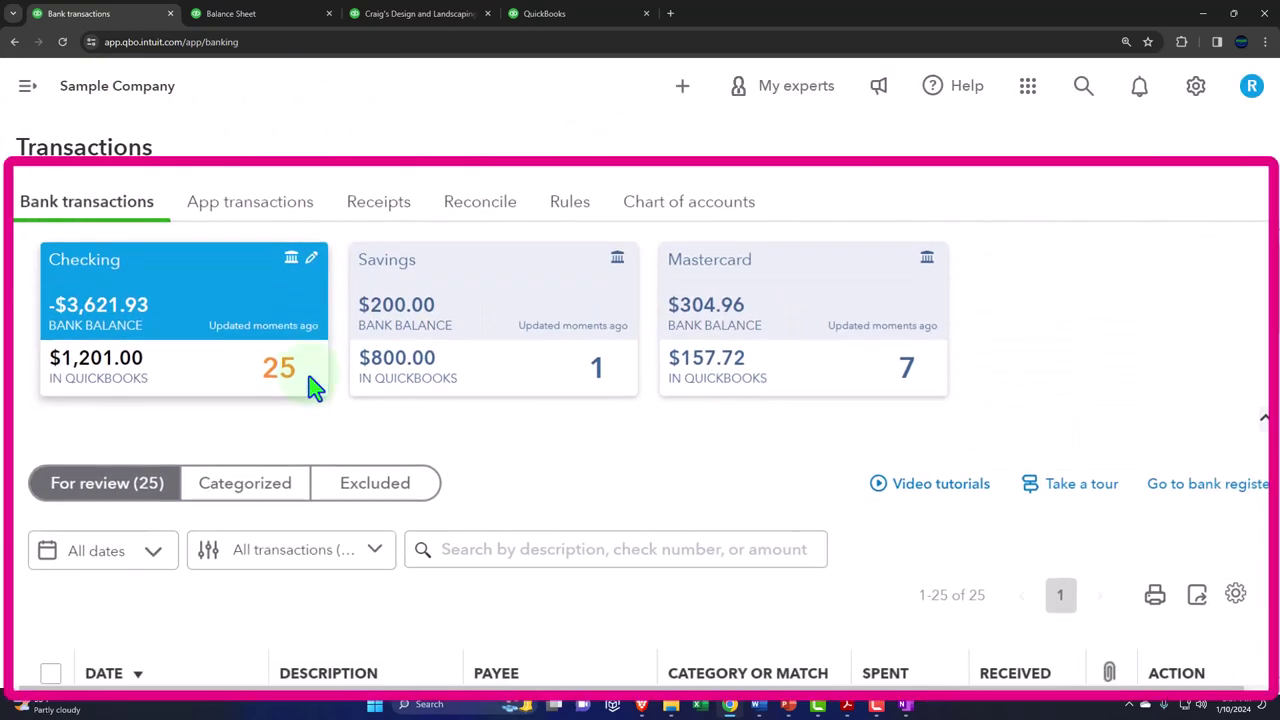
- Review the Checking transactions waiting for review and switch to the February bank statement PDF in Acrobat
scroll(309, 386, down, 1)
key(ctrl+minus)
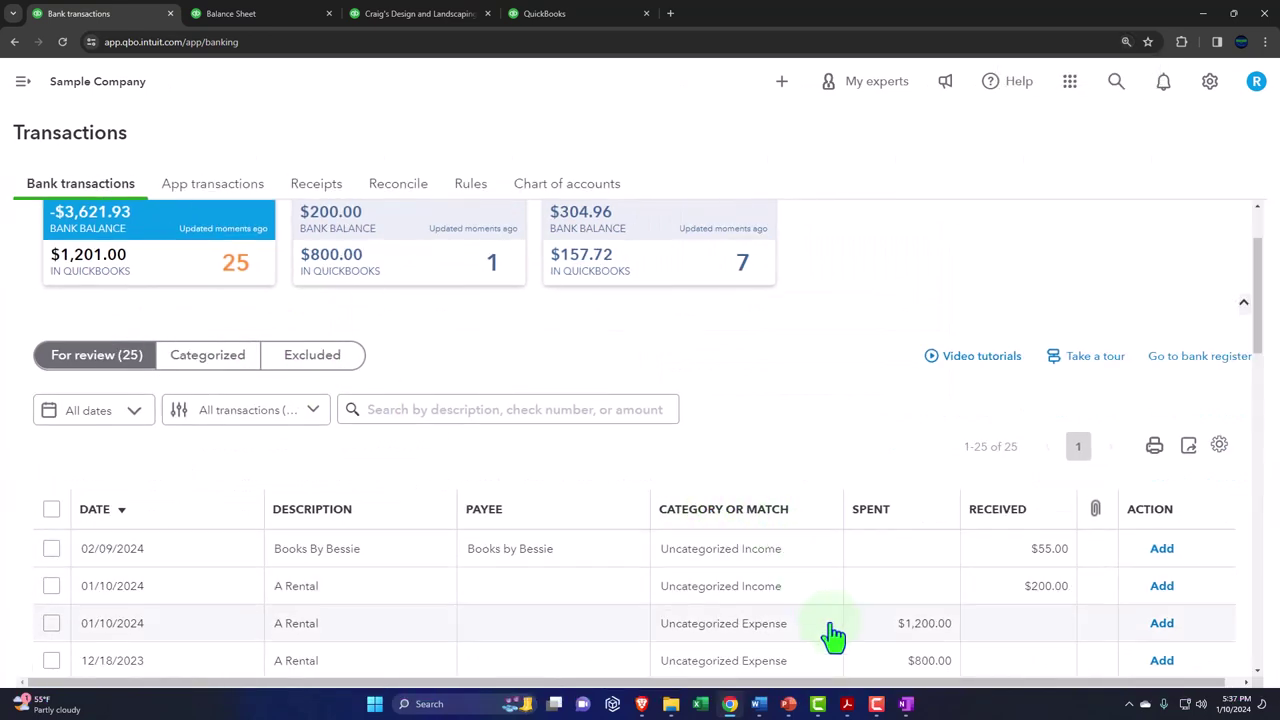
click(847, 704)
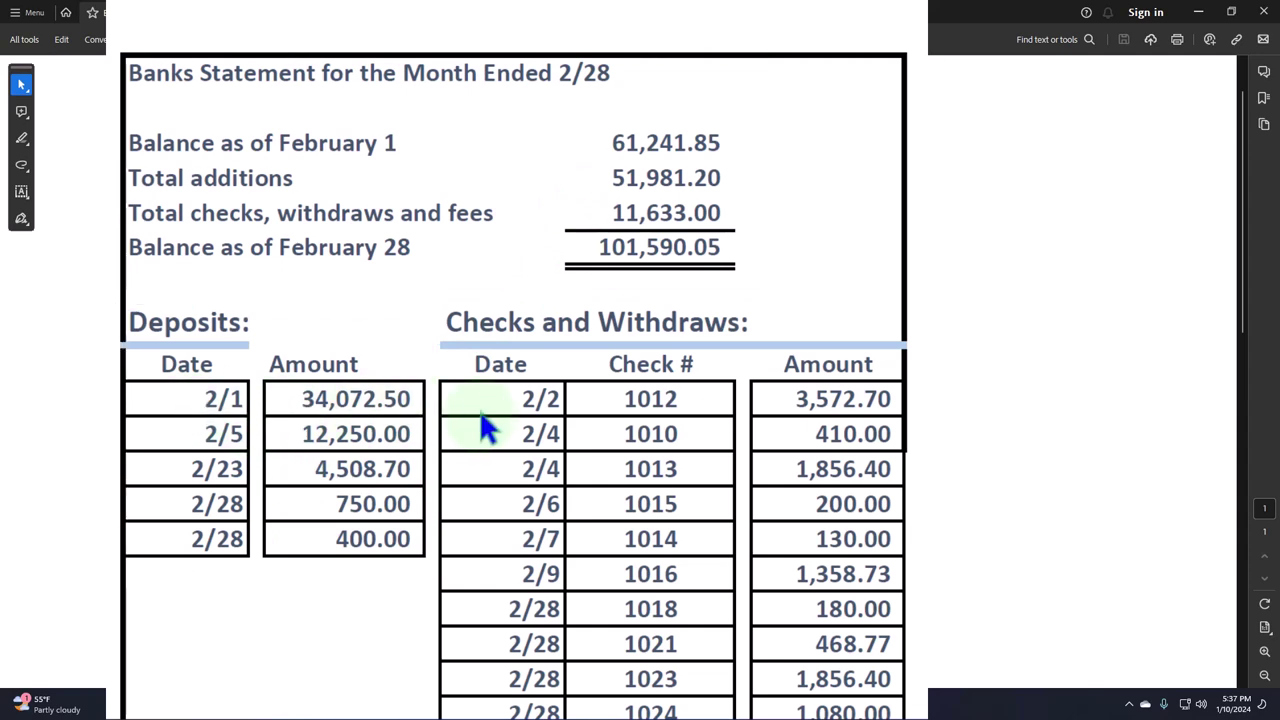
- Examine the Deposits table of the February bank statement, selecting the date and amount of the 2/1 deposit
scroll(482, 428, down, 1)
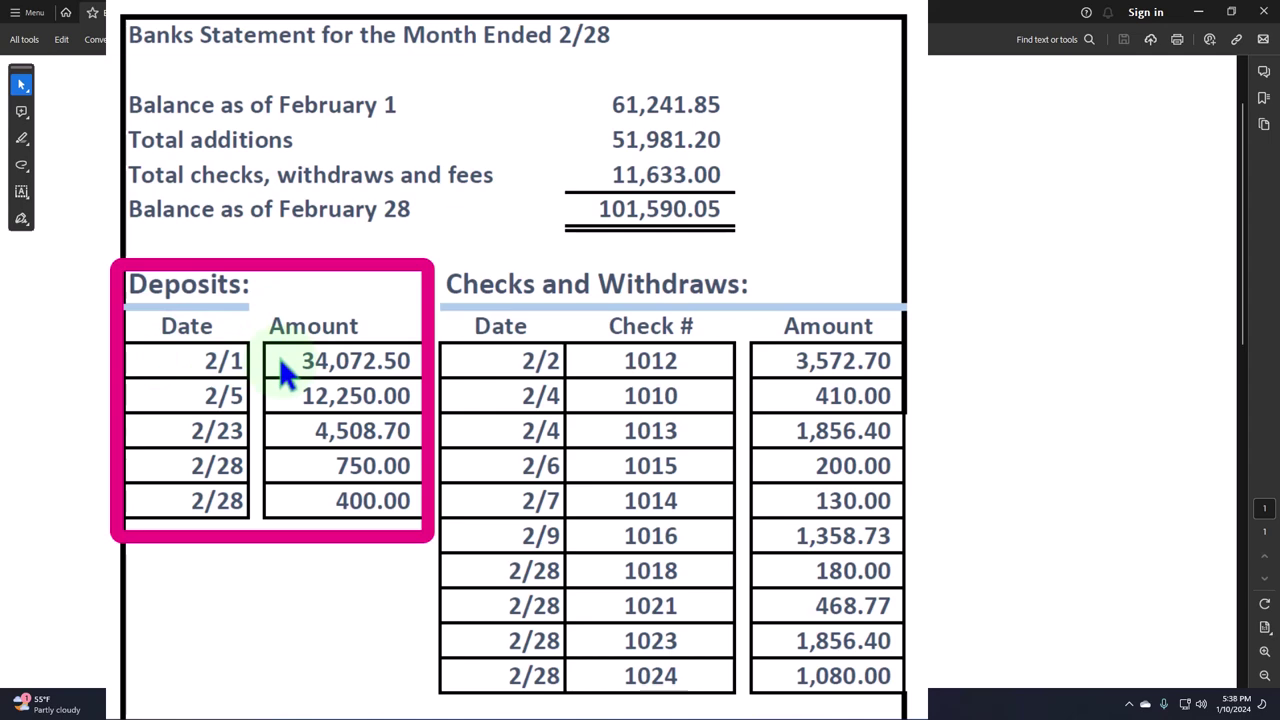
drag(298, 362, 410, 360)
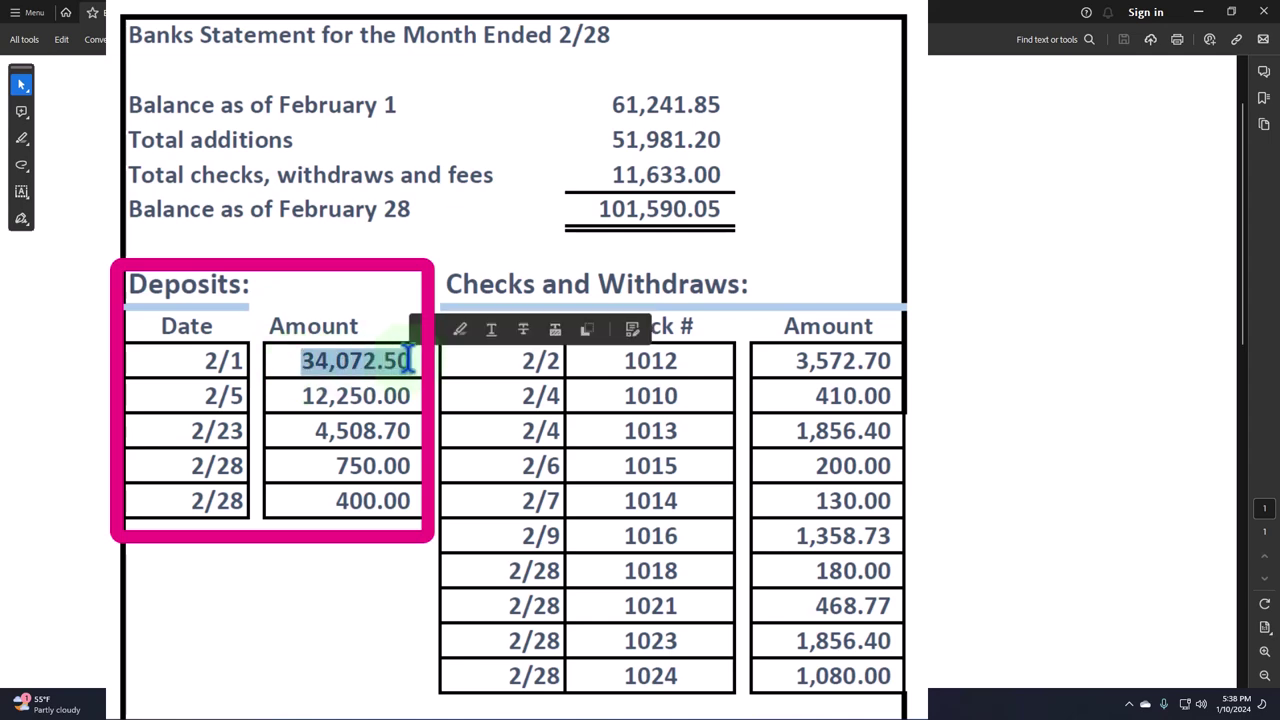
drag(204, 360, 238, 358)
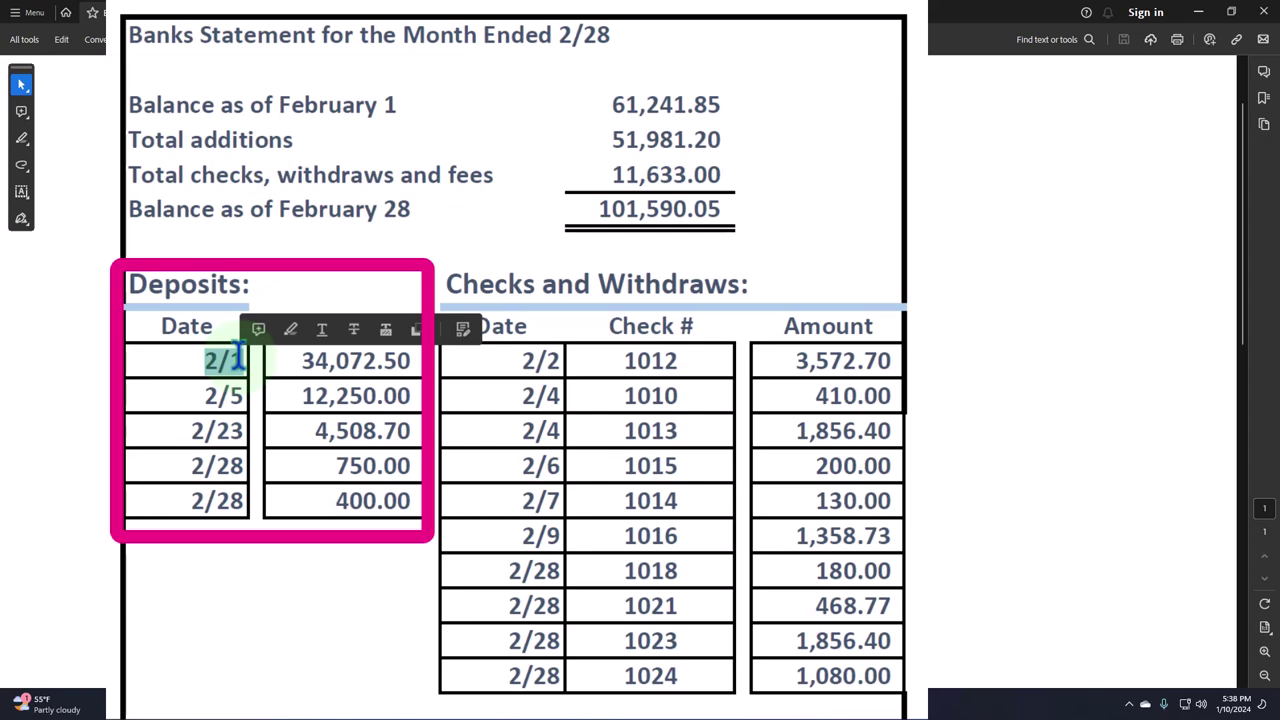
drag(301, 362, 405, 350)
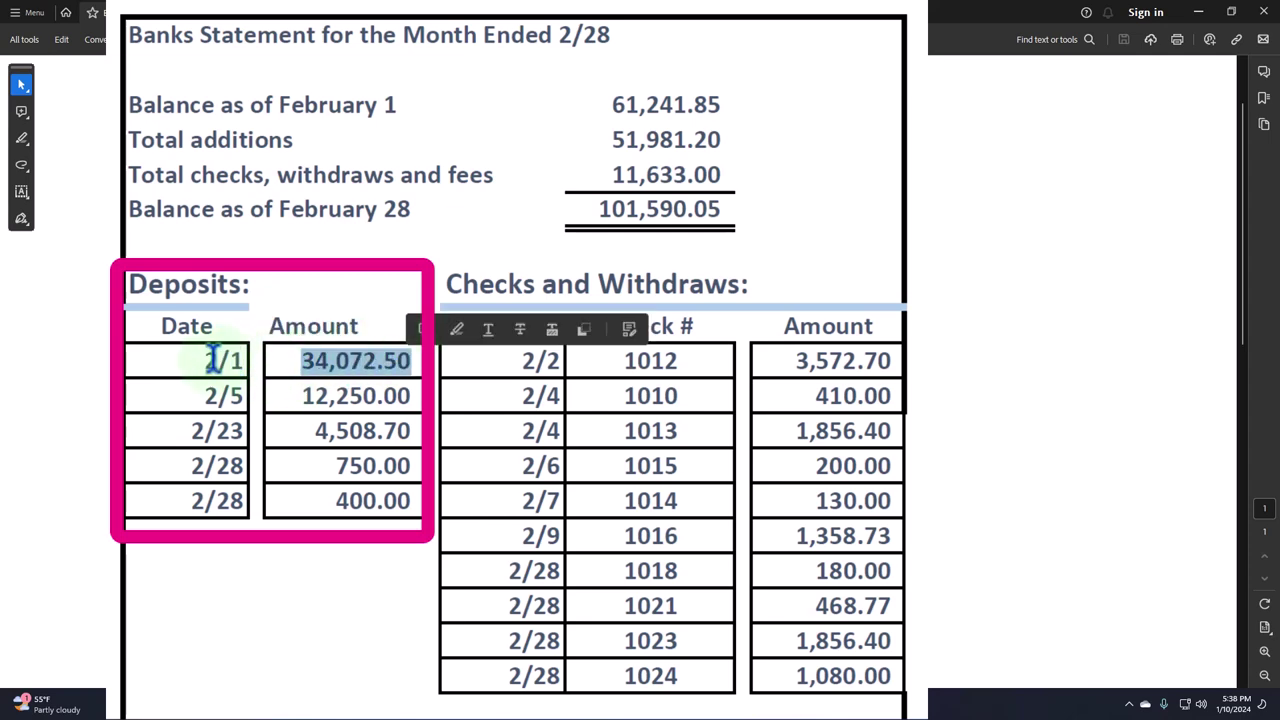
drag(205, 362, 241, 356)
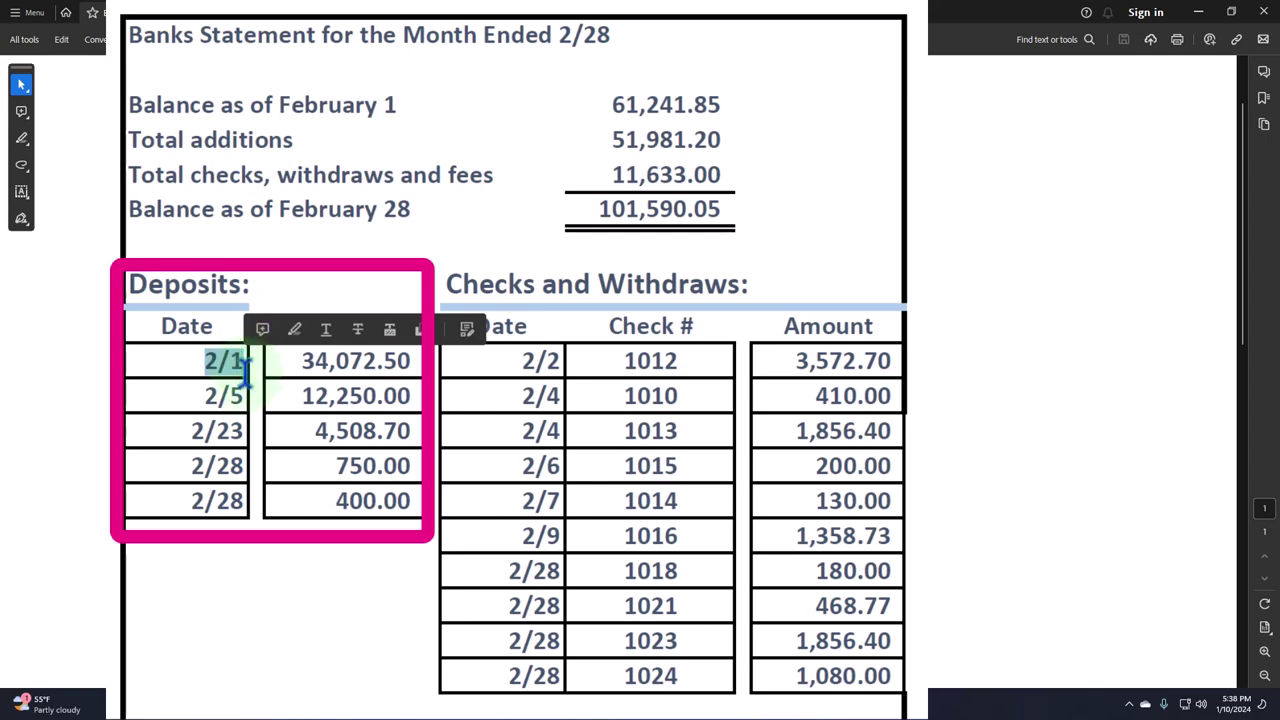
click(241, 392)
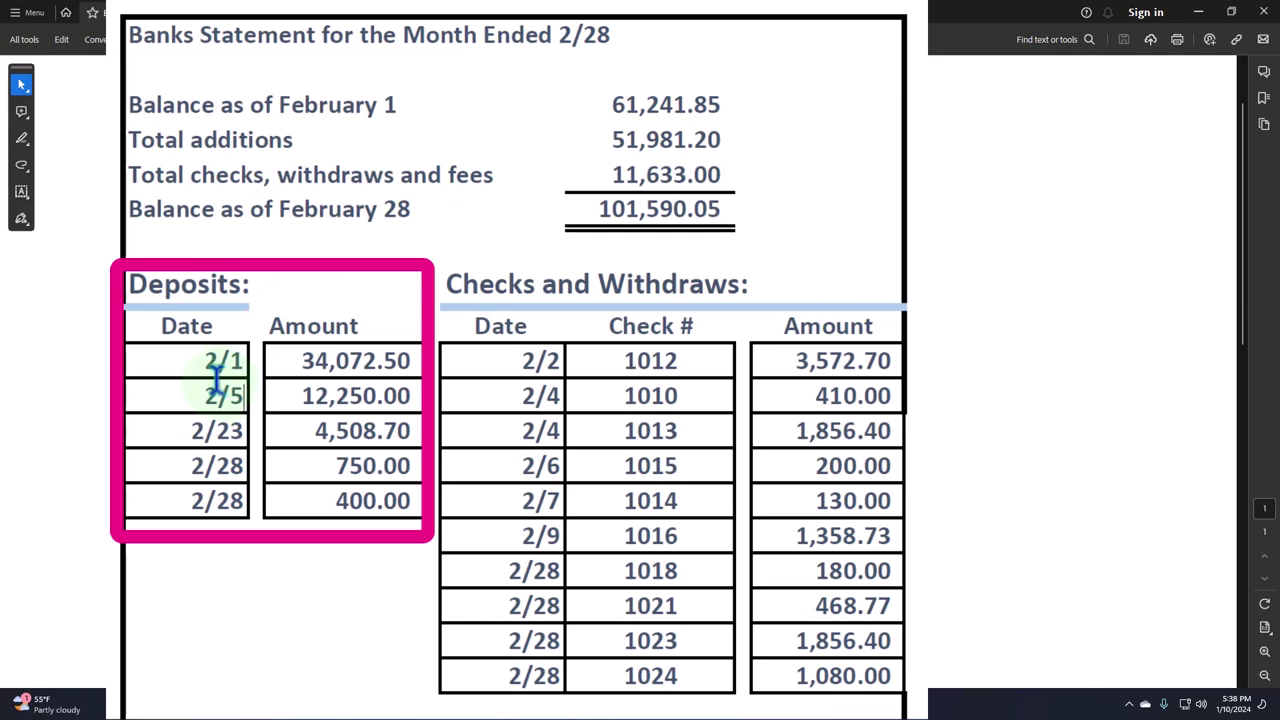
drag(202, 360, 418, 362)
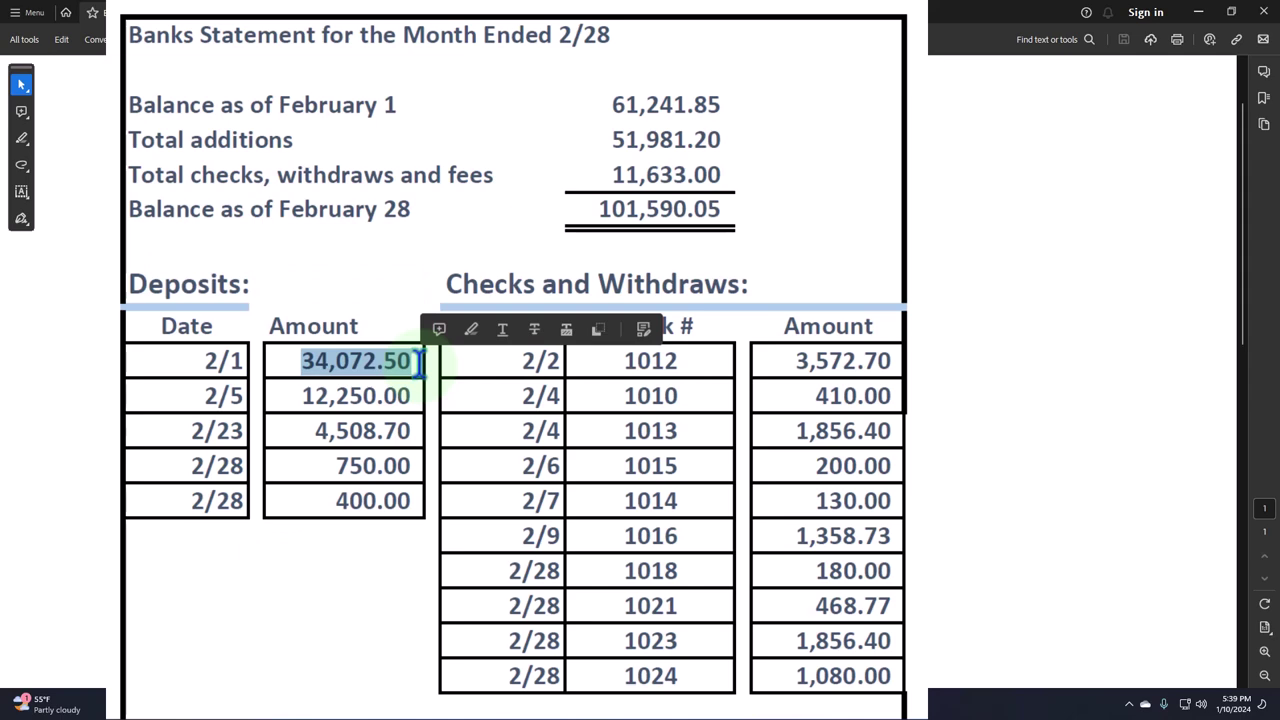
- Examine the statement's Checks and Withdraws table, selecting the date, check number and amount of the 2/2 check
click(651, 430)
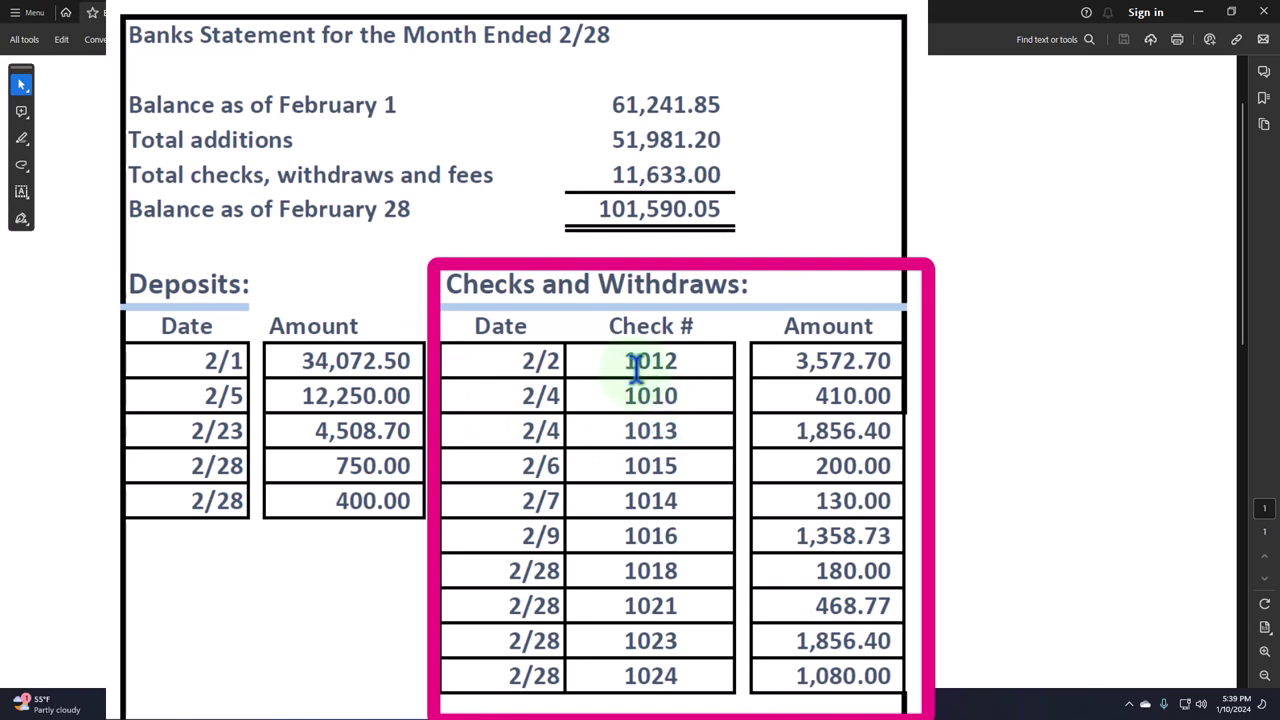
drag(786, 360, 900, 362)
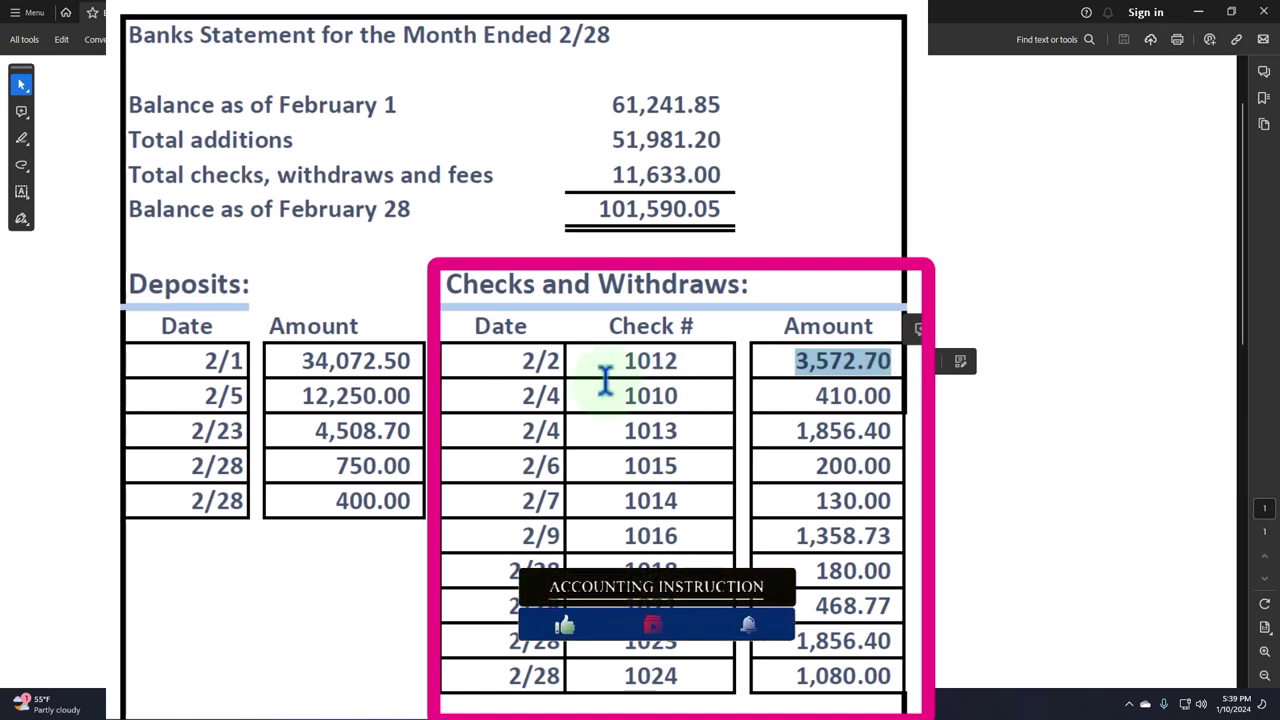
drag(520, 362, 680, 362)
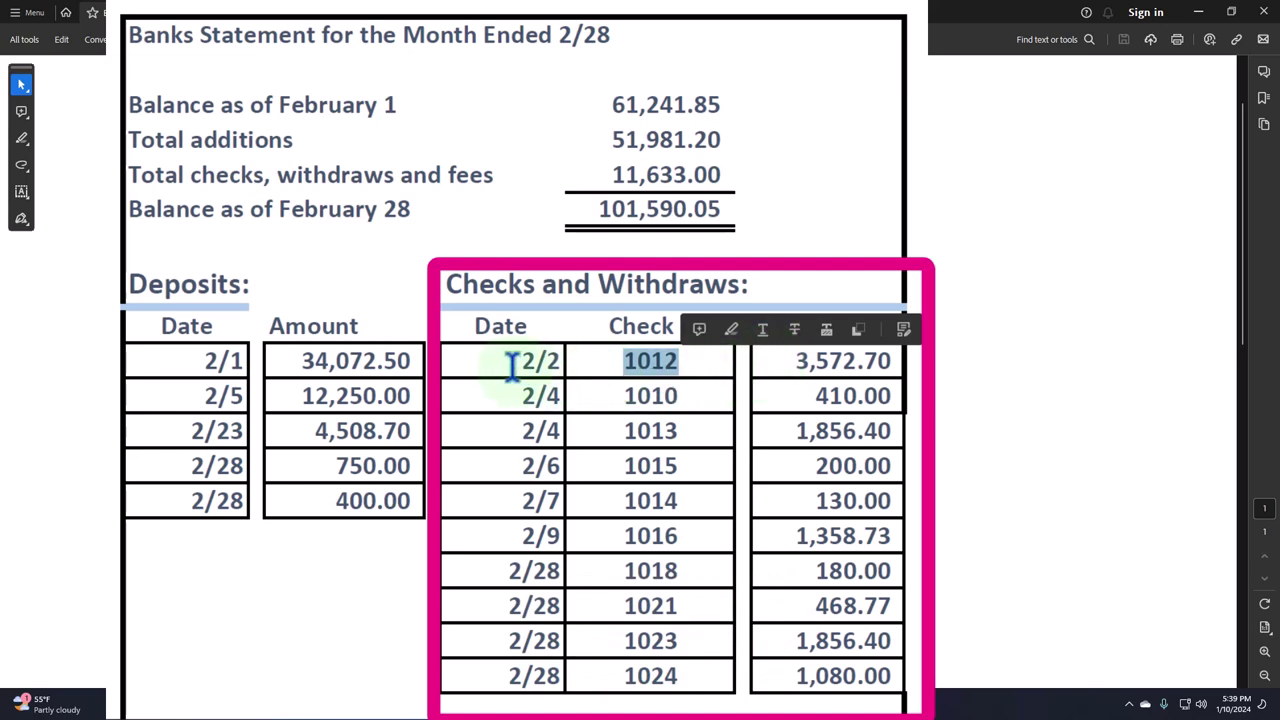
drag(517, 366, 553, 365)
drag(795, 362, 893, 365)
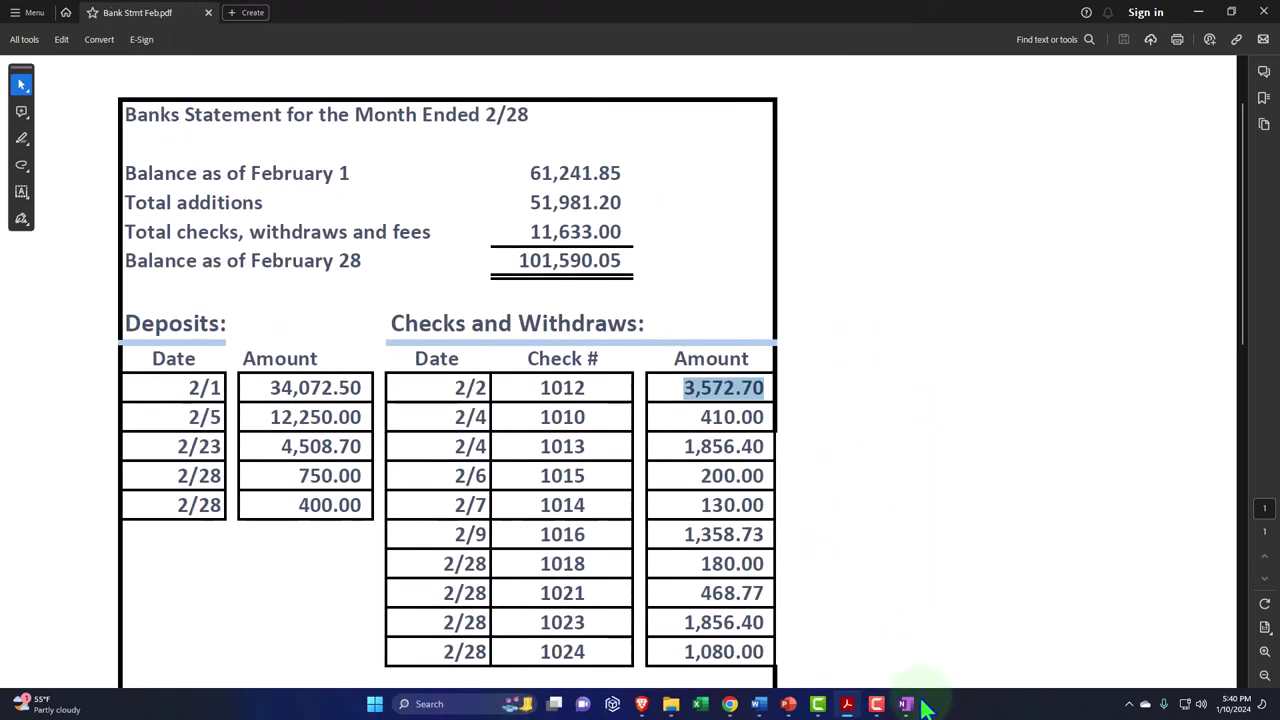
- Switch to OneNote, review the whole QuickBooks Flow Chart and return to the bank statement
click(907, 704)
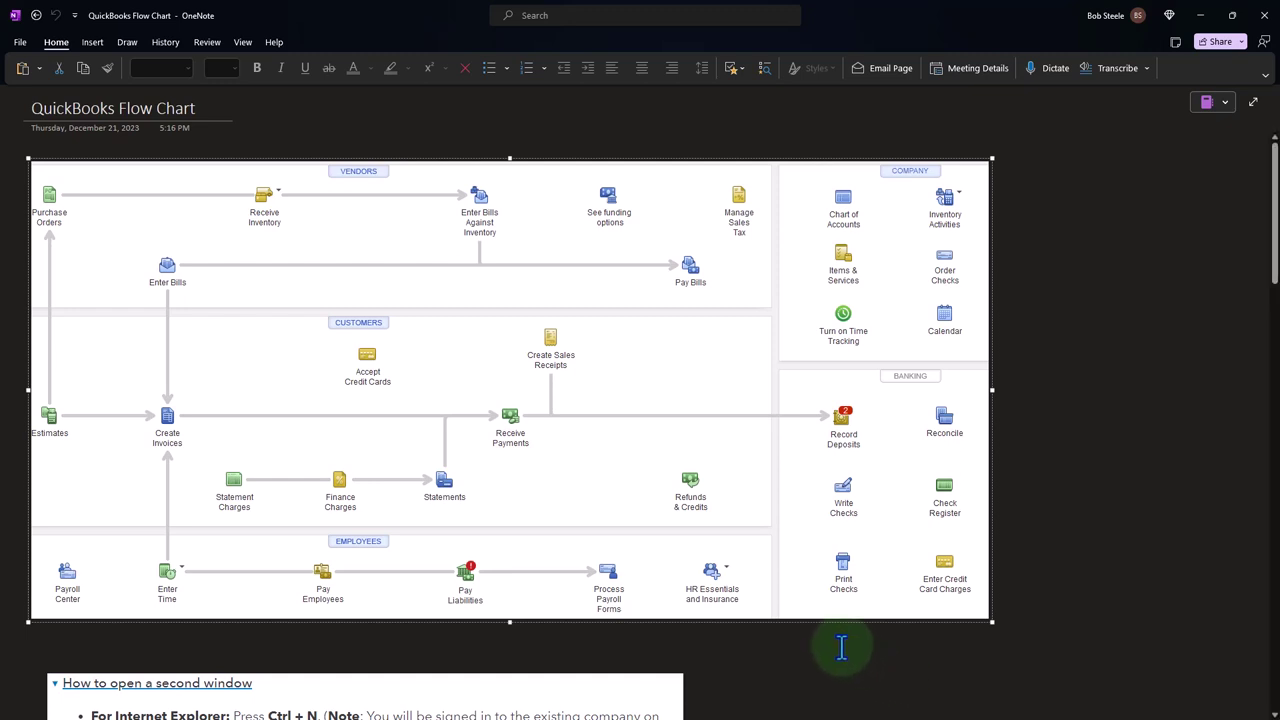
scroll(840, 646, up, 1)
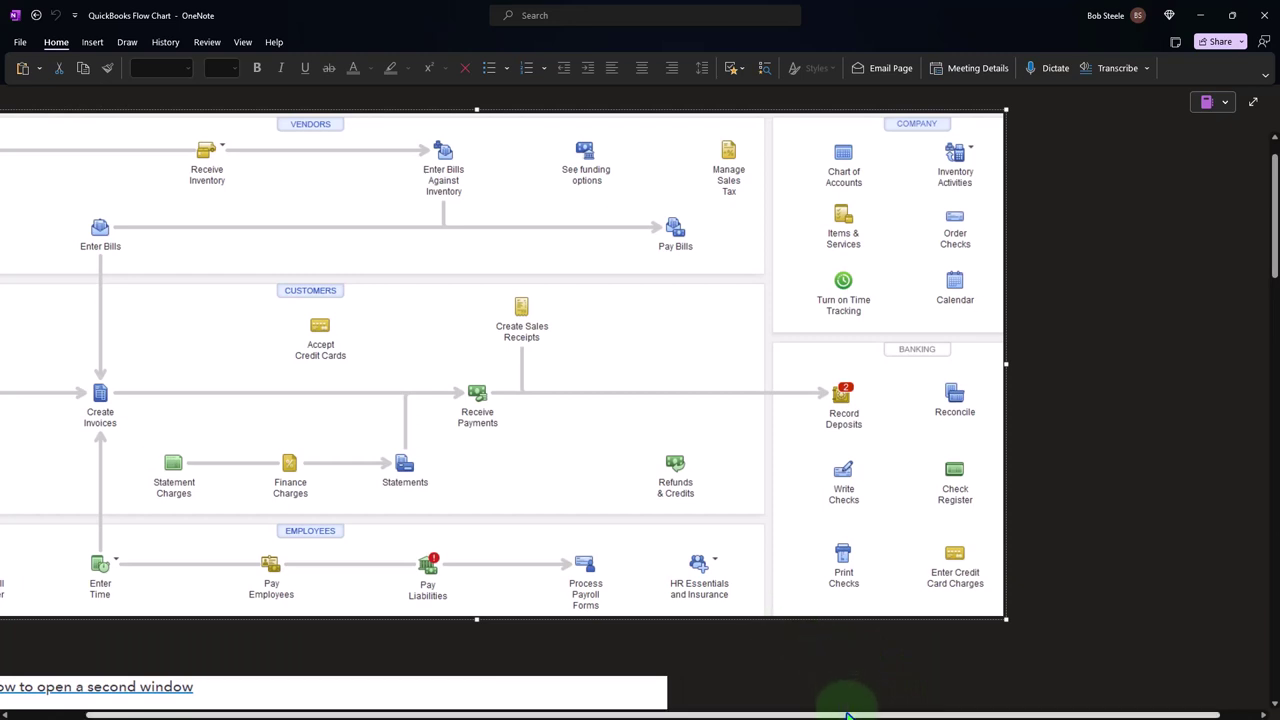
scroll(846, 697, left, 2)
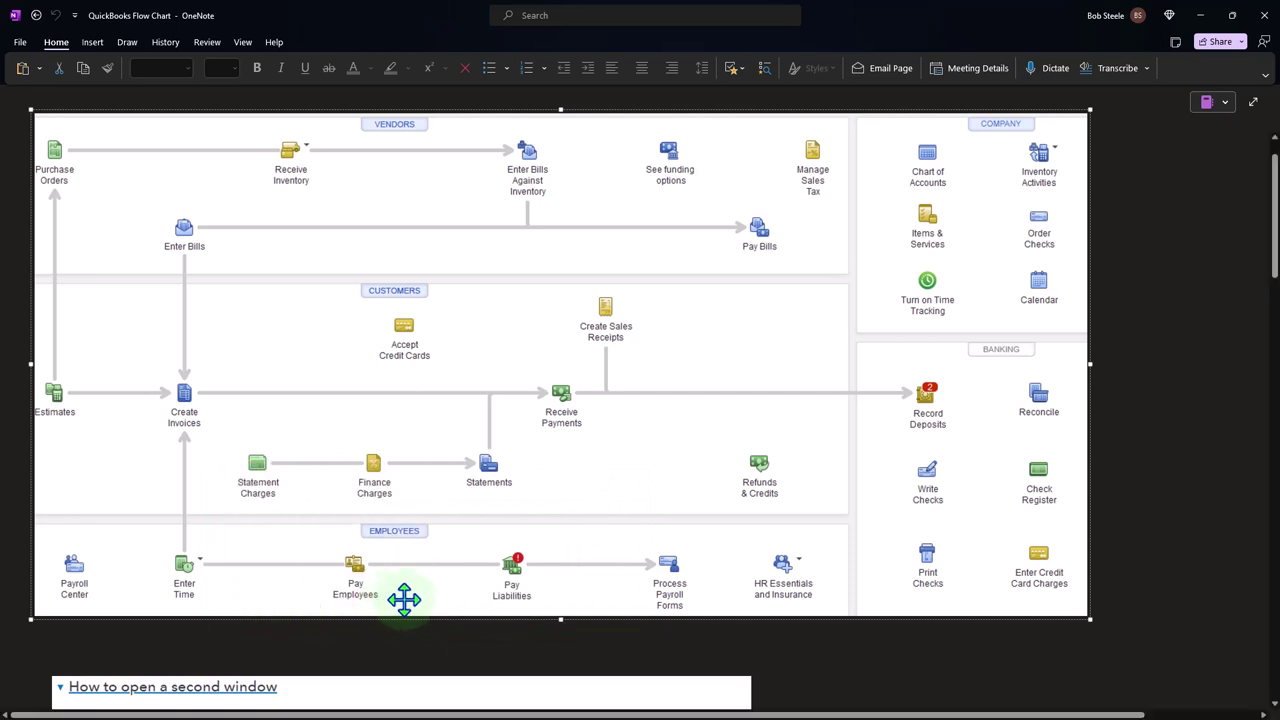
click(1200, 18)
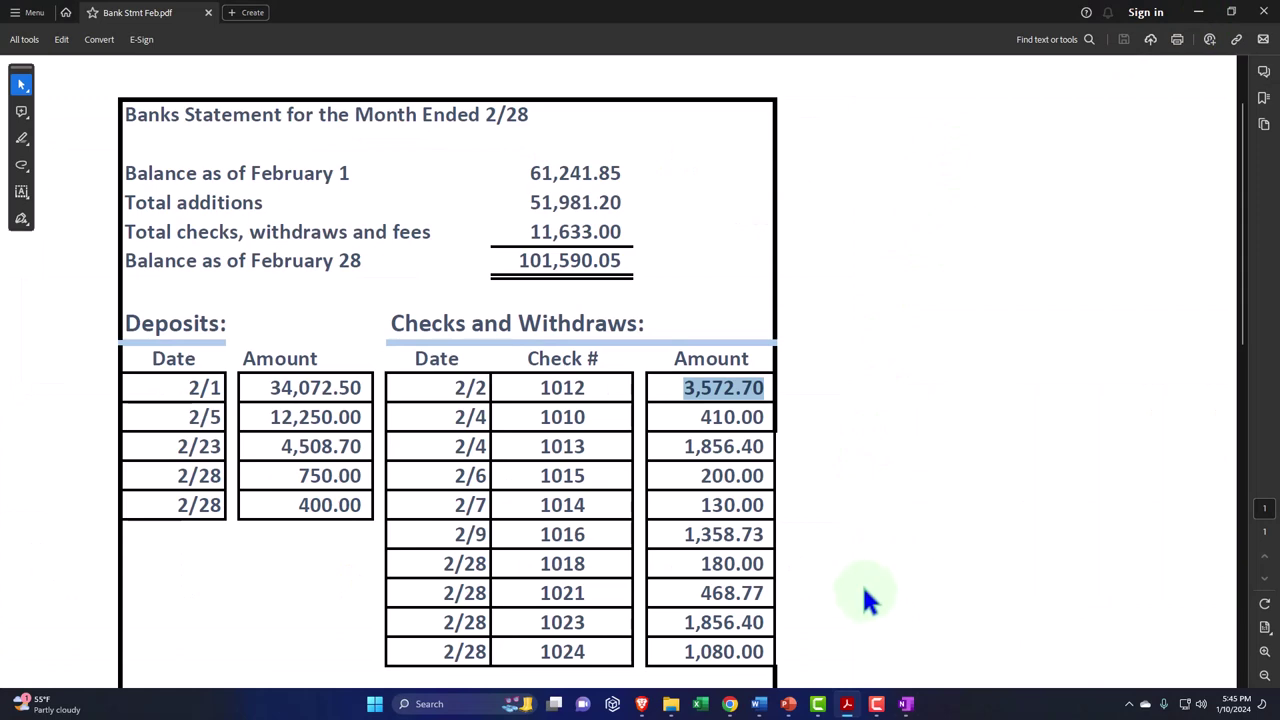
- Switch to QuickBooks in Chrome, review the suggested categories and matches for the Checking transactions, and compare them with the Balance Sheet's Checking balance
click(730, 704)
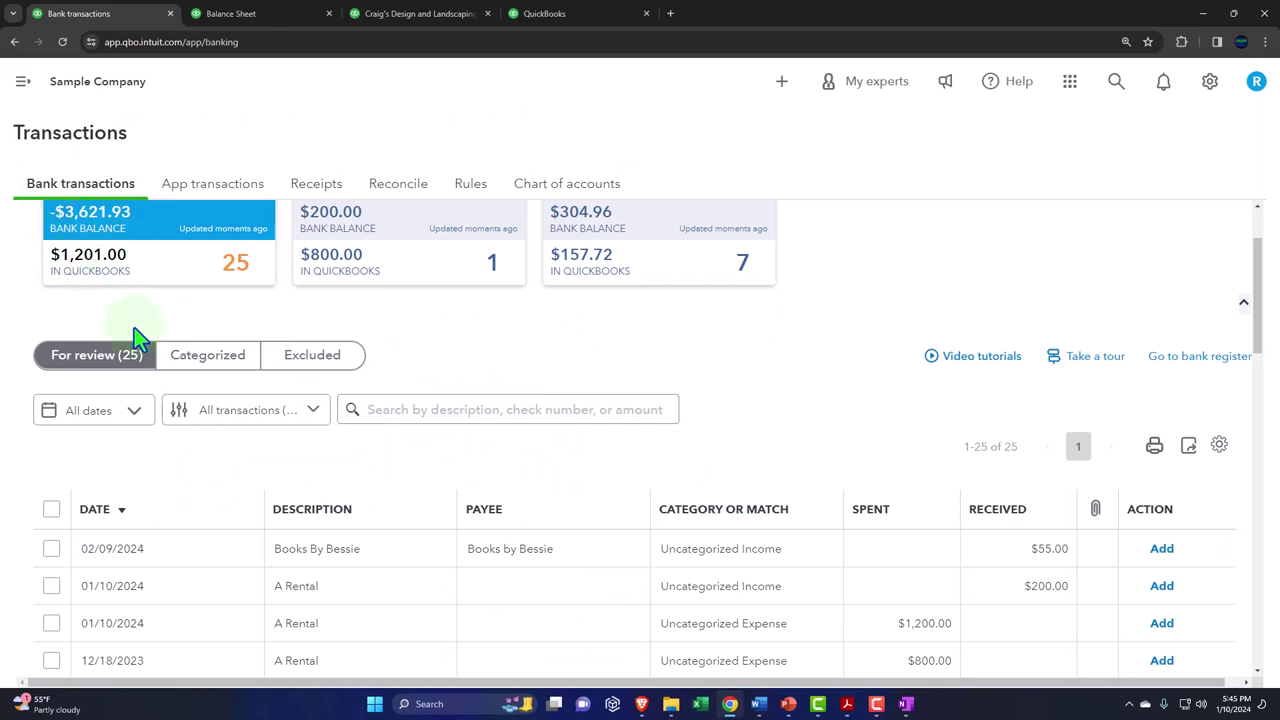
scroll(274, 459, down, 1)
scroll(274, 459, down, 1)
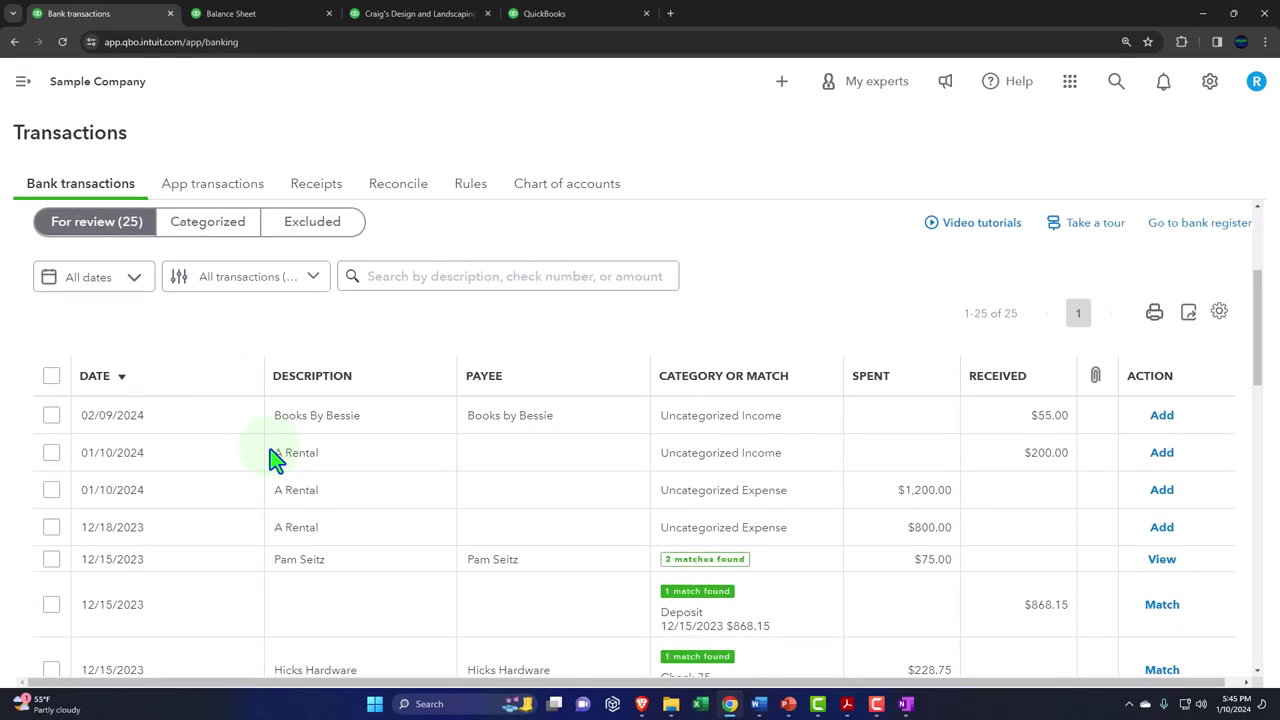
scroll(274, 459, down, 1)
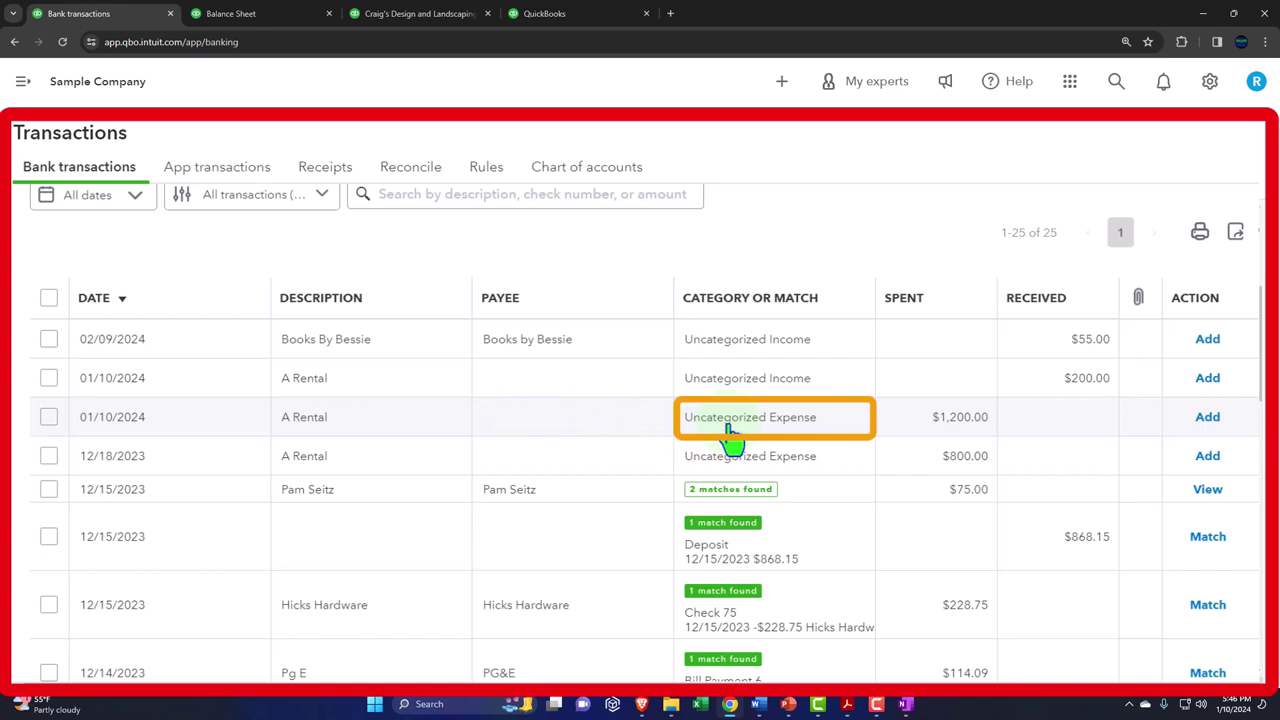
scroll(729, 436, down, 1)
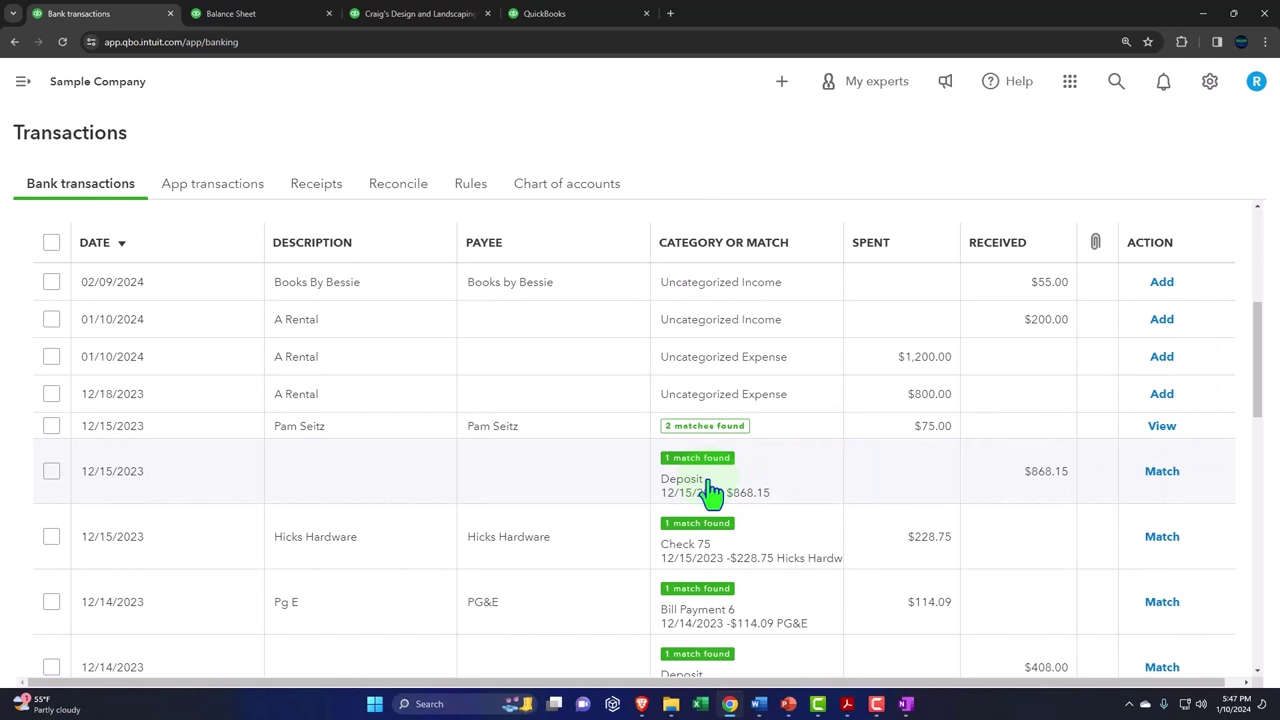
click(263, 14)
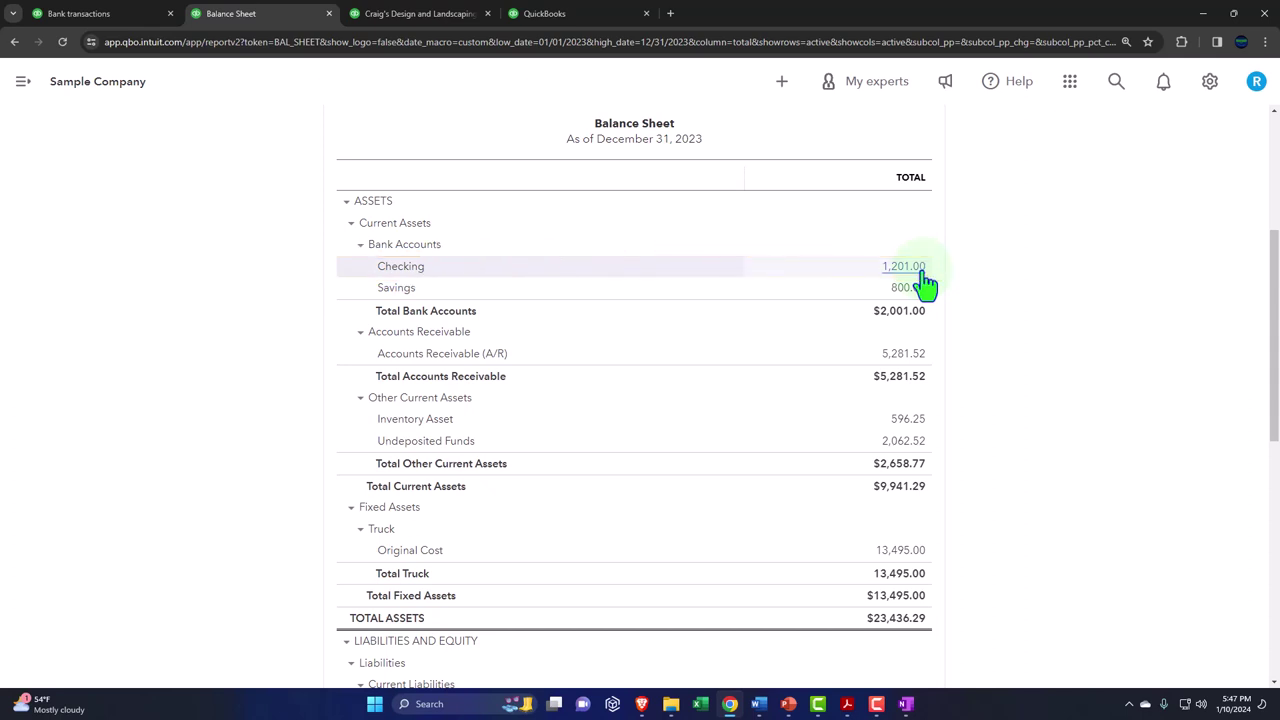
click(128, 19)
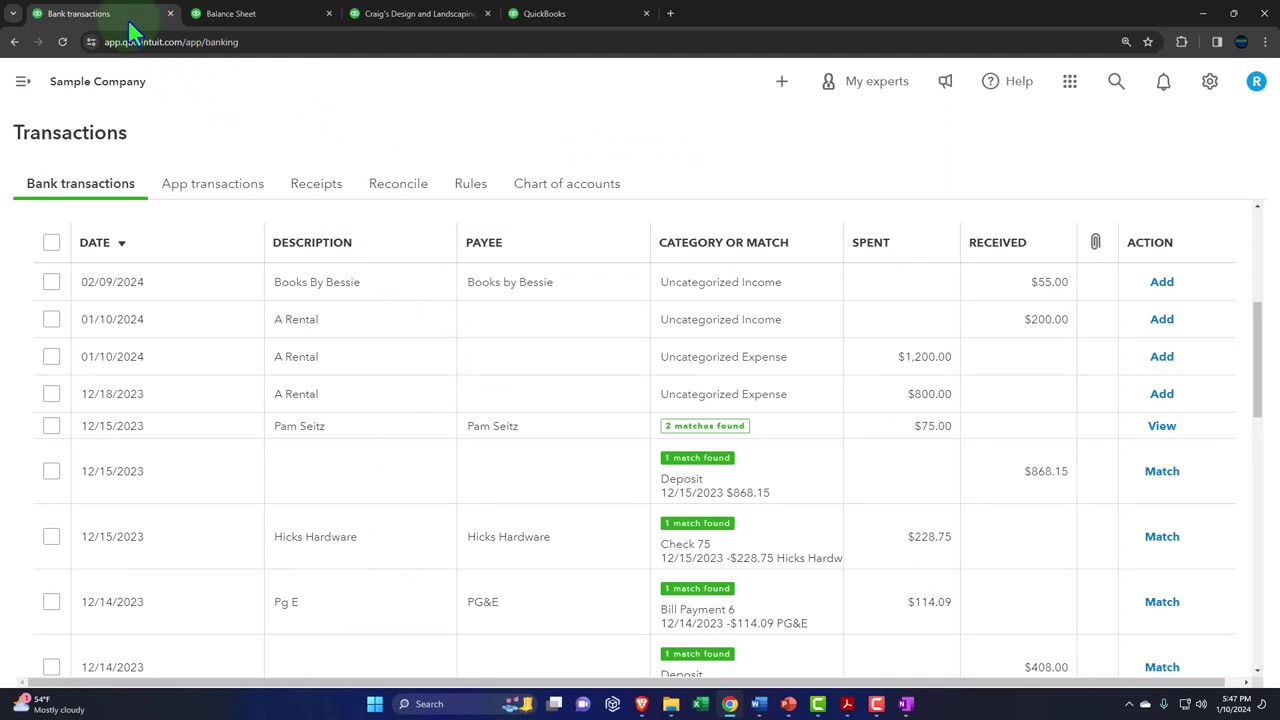
- Open the Reconcile page with the navigation menu hidden, get started and dismiss the introduction pop-up
click(22, 81)
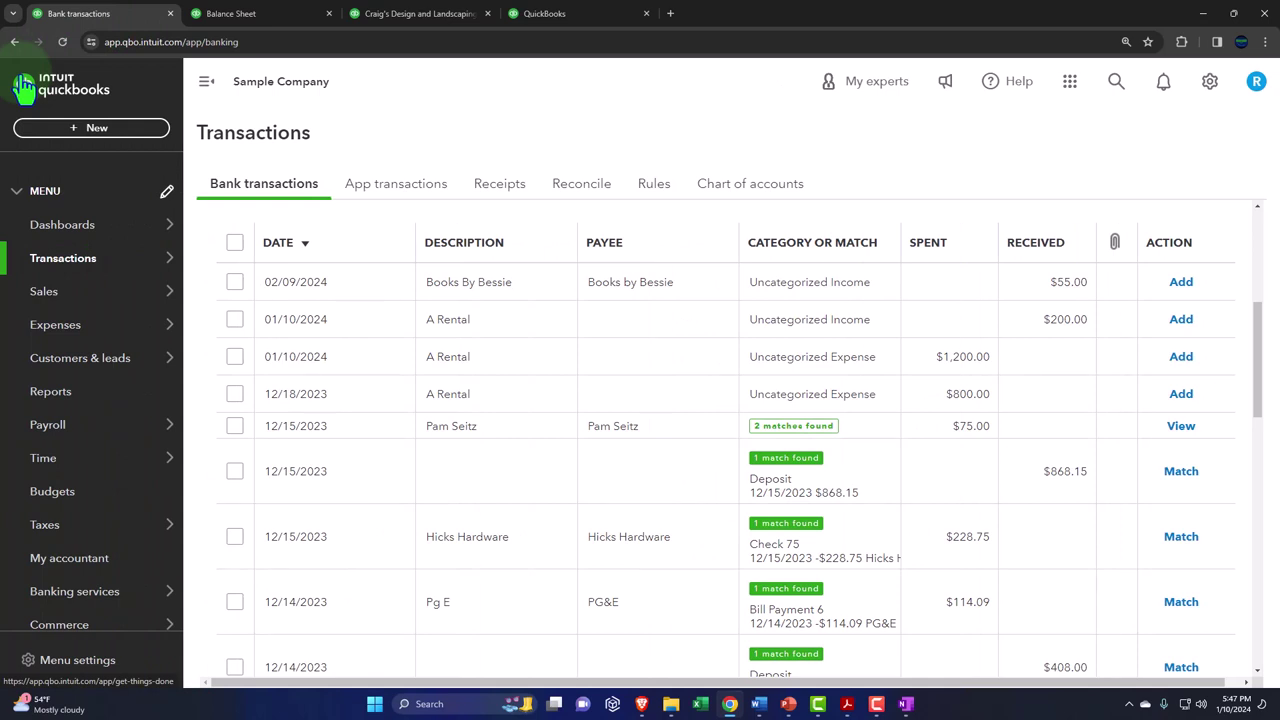
click(580, 183)
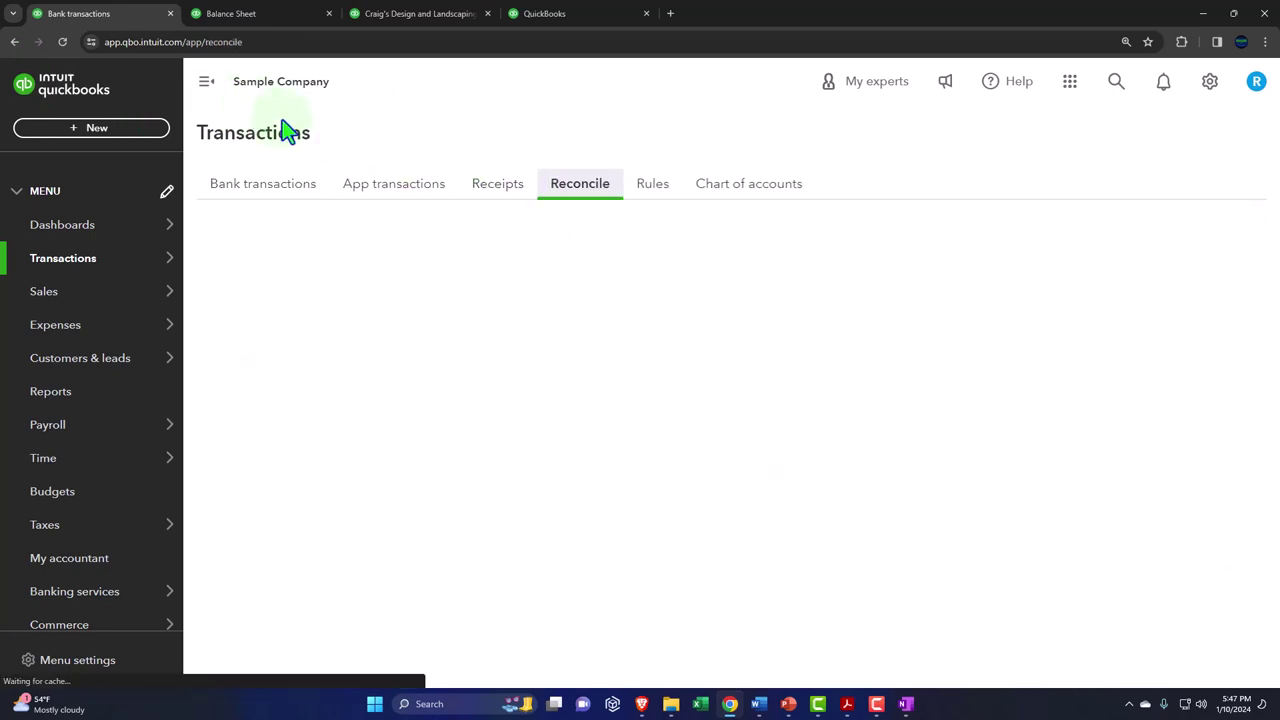
click(204, 84)
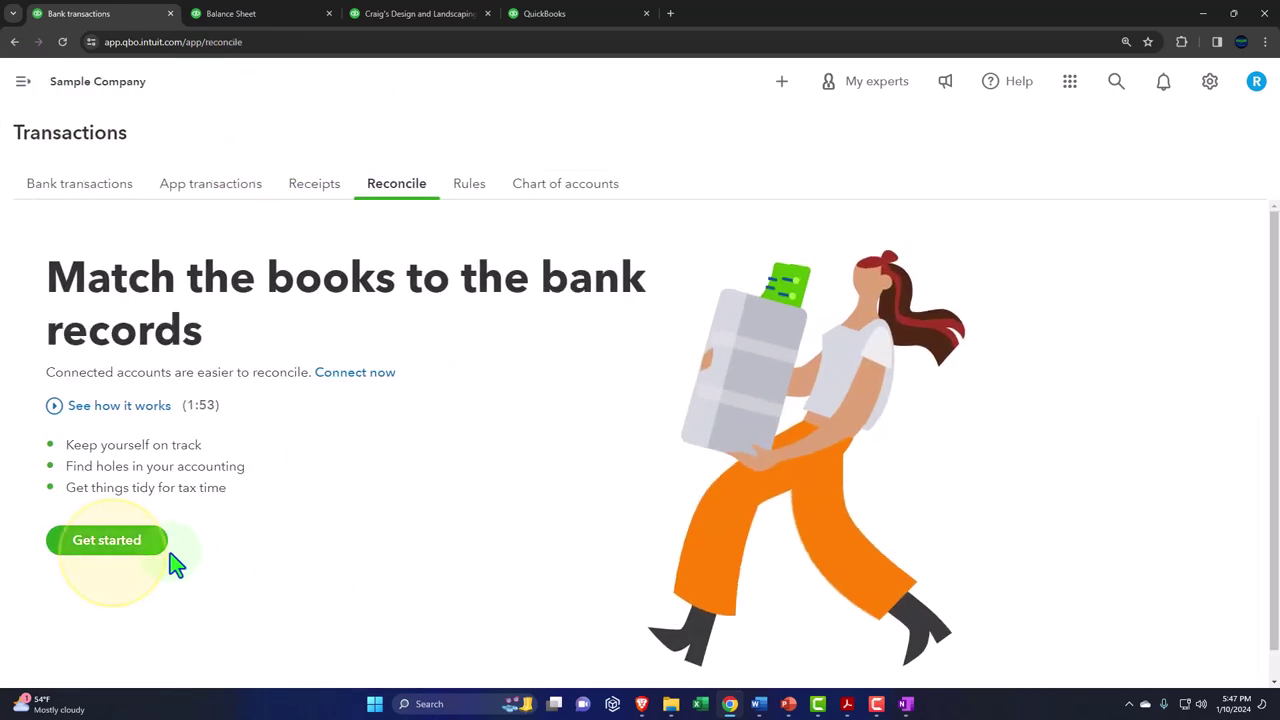
click(114, 545)
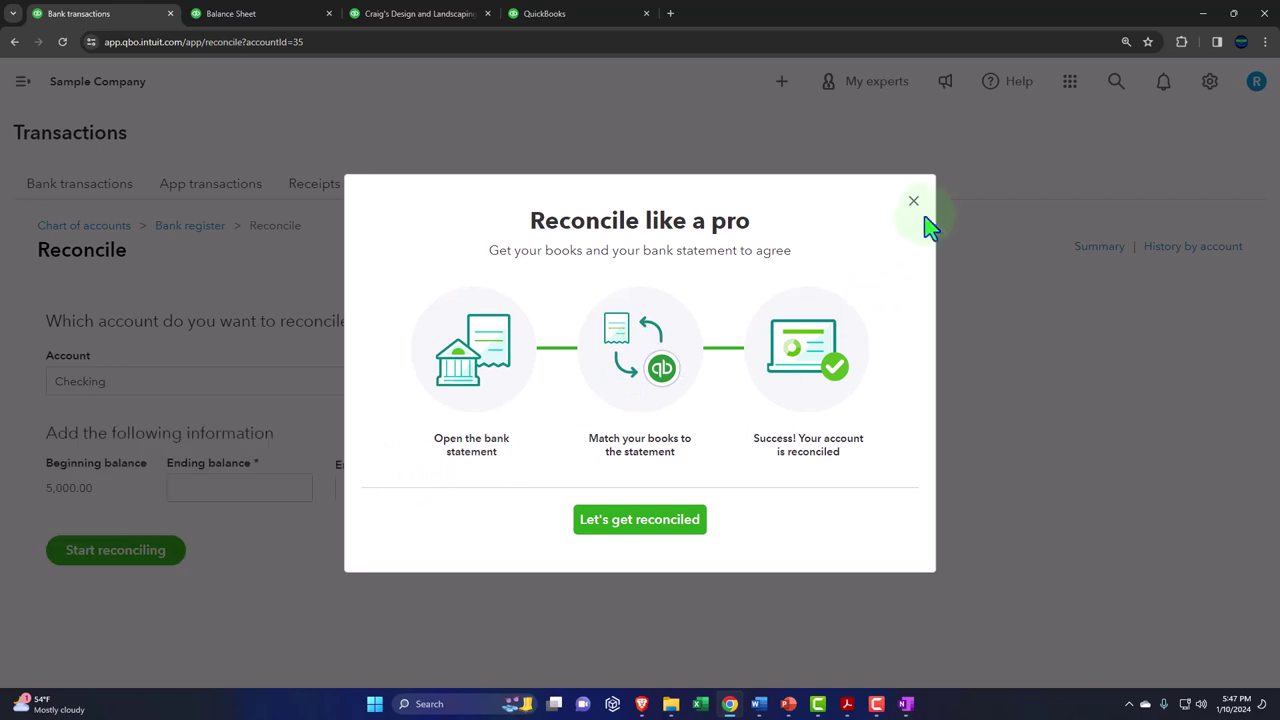
click(914, 203)
- Start reconciling the Checking account with an ending balance of 10,000.00 and an ending date of 01/31/2024
click(396, 388)
click(550, 402)
click(550, 402)
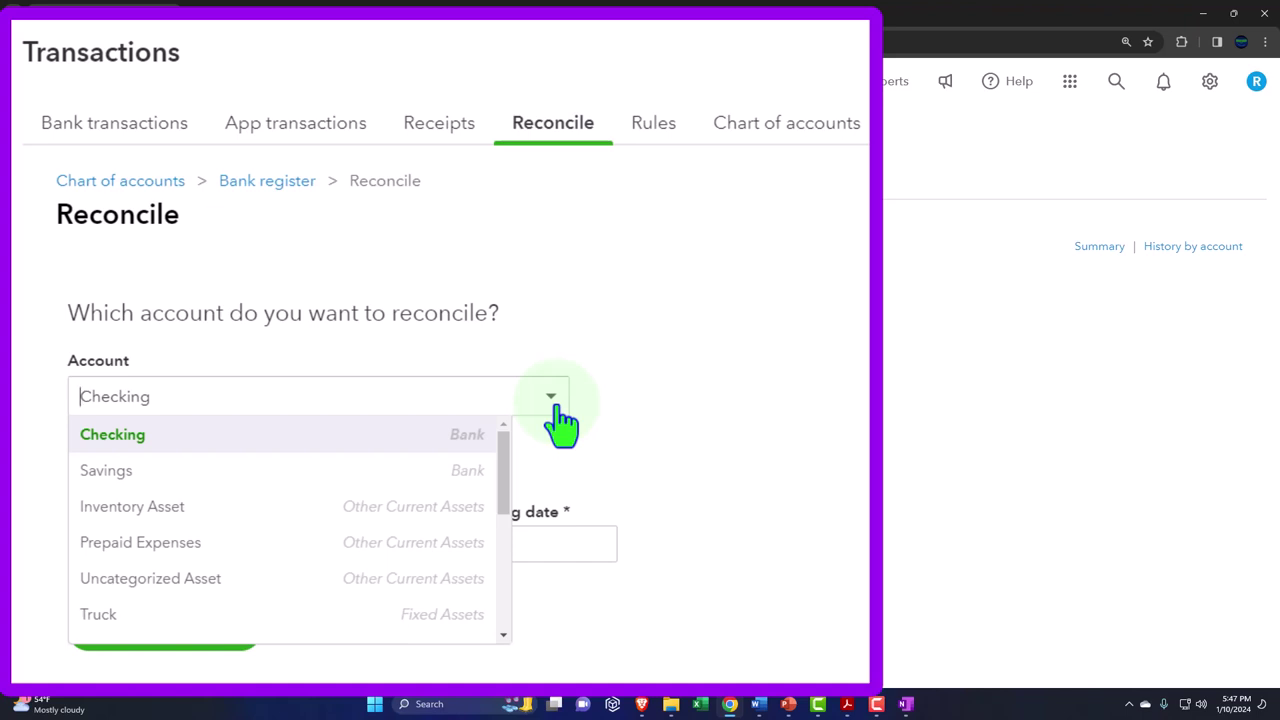
click(758, 404)
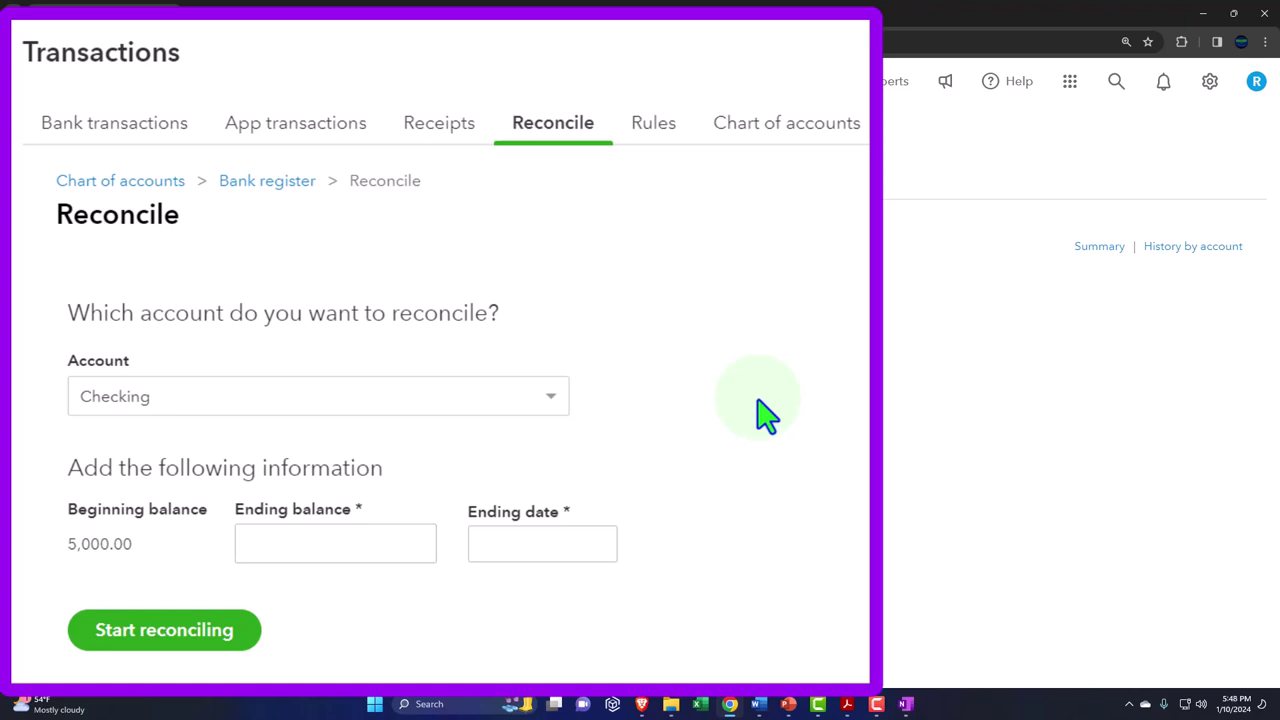
click(355, 545)
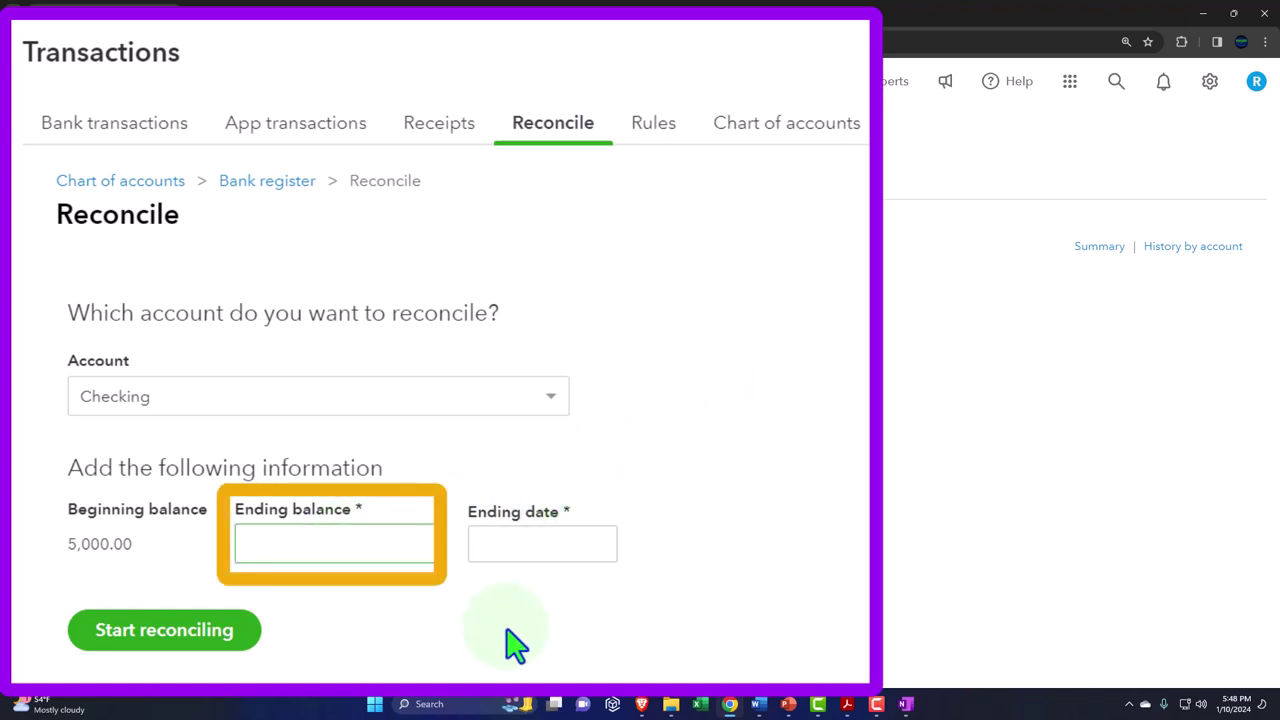
text(10000)
key(Tab)
click(600, 548)
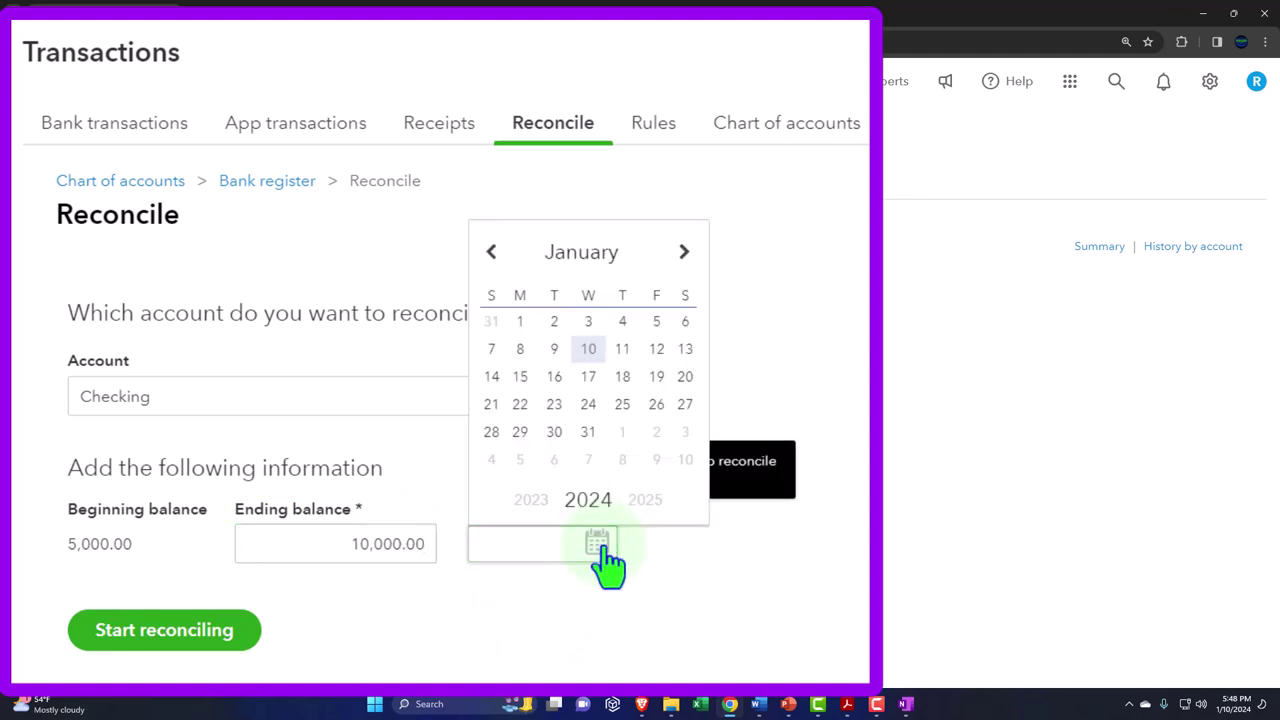
click(588, 432)
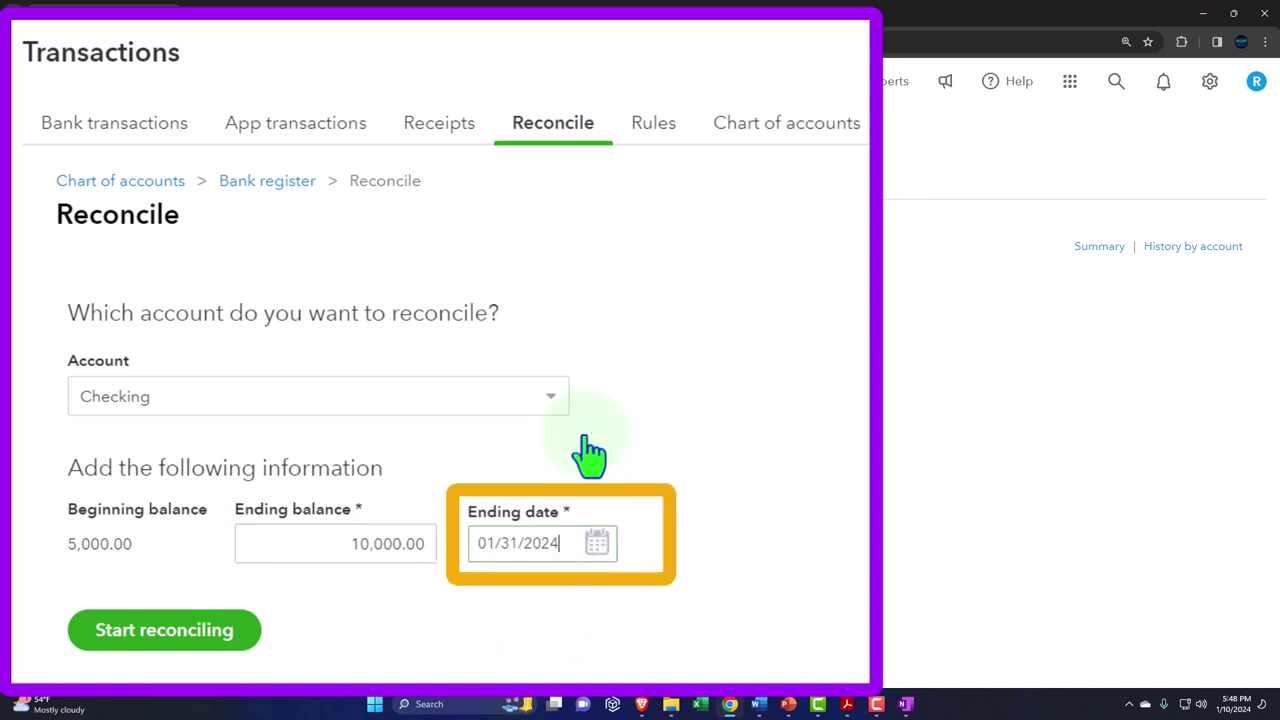
click(218, 630)
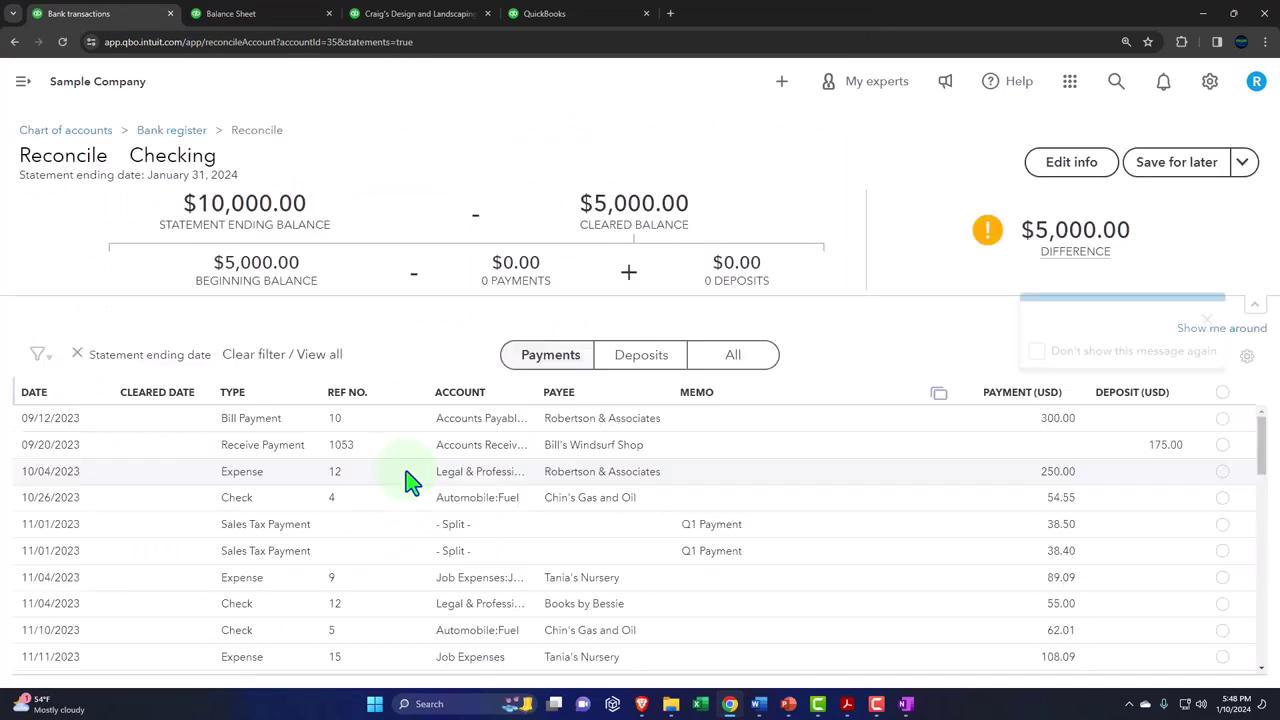
- Show all transactions in the Checking reconciliation, dismiss the tip, and check the February bank statement in Acrobat before returning
click(316, 355)
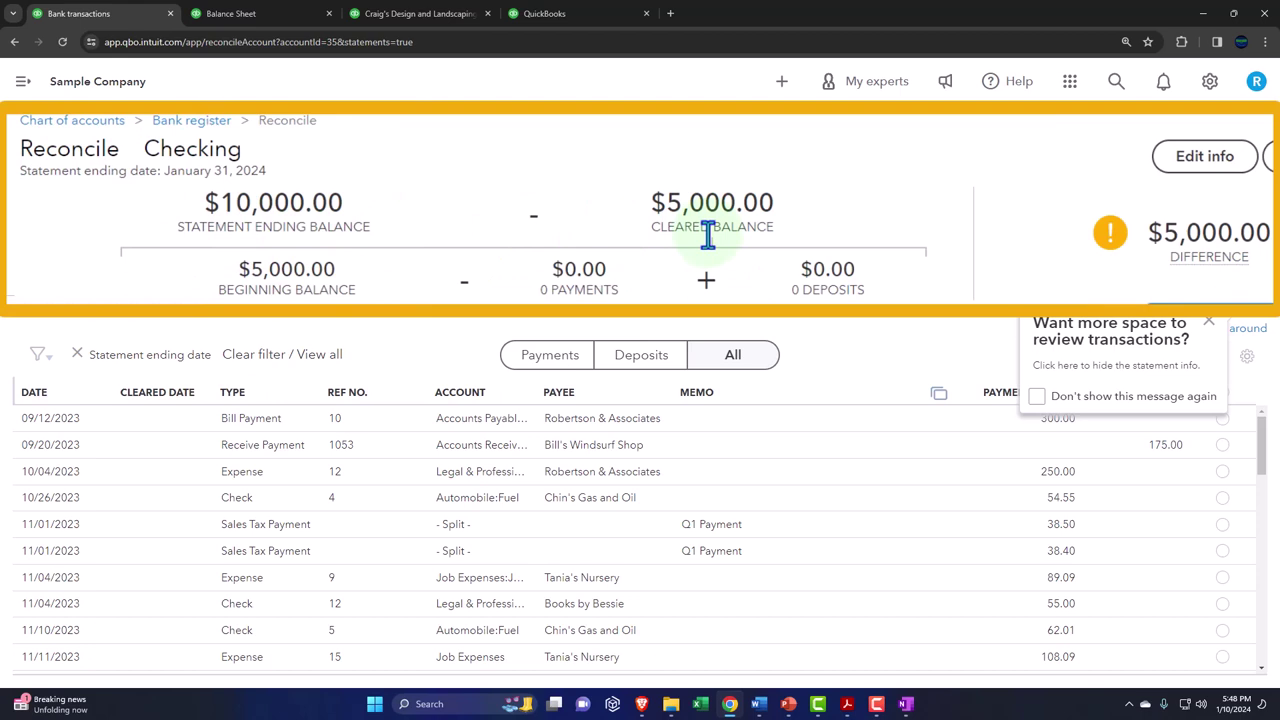
click(1208, 321)
click(1198, 372)
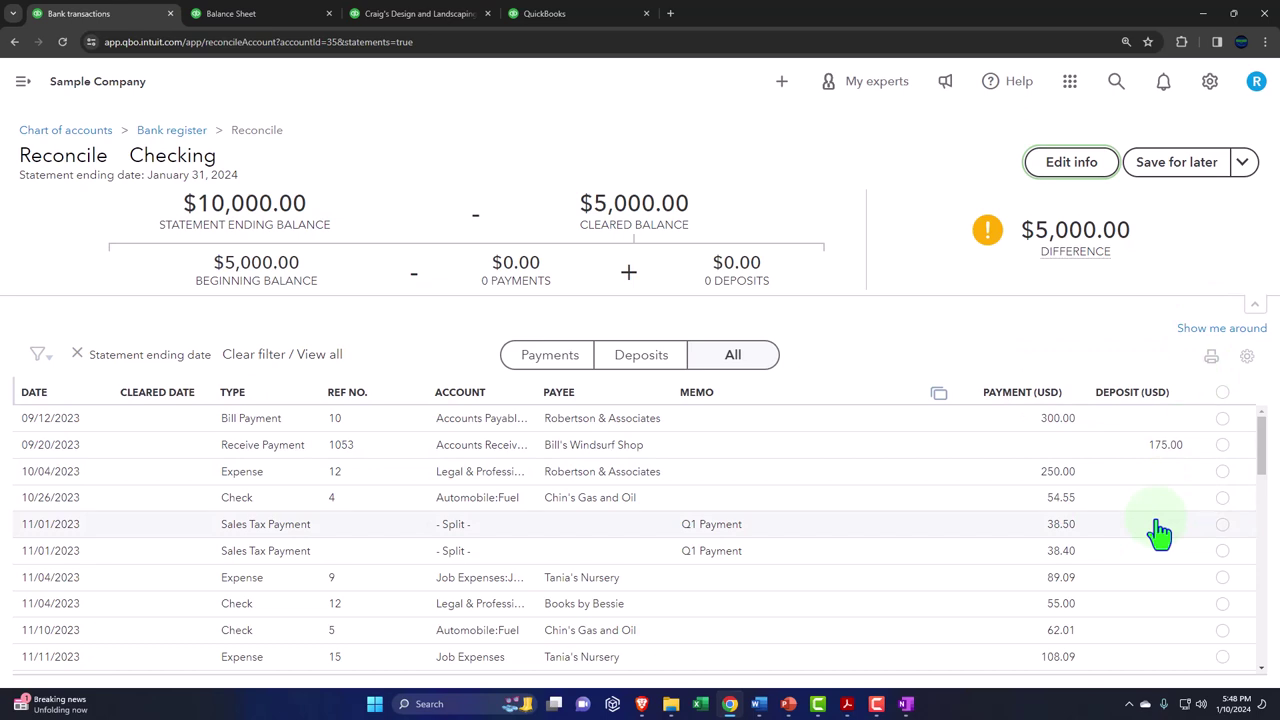
click(847, 704)
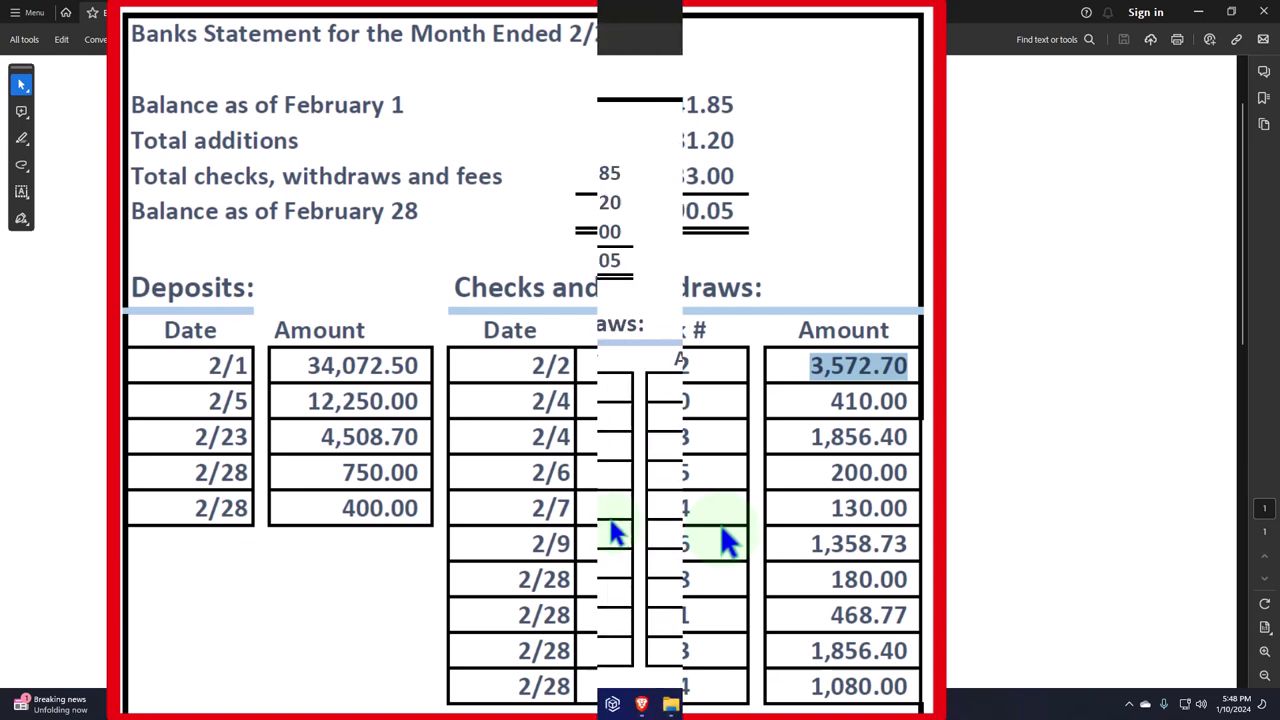
click(1199, 13)
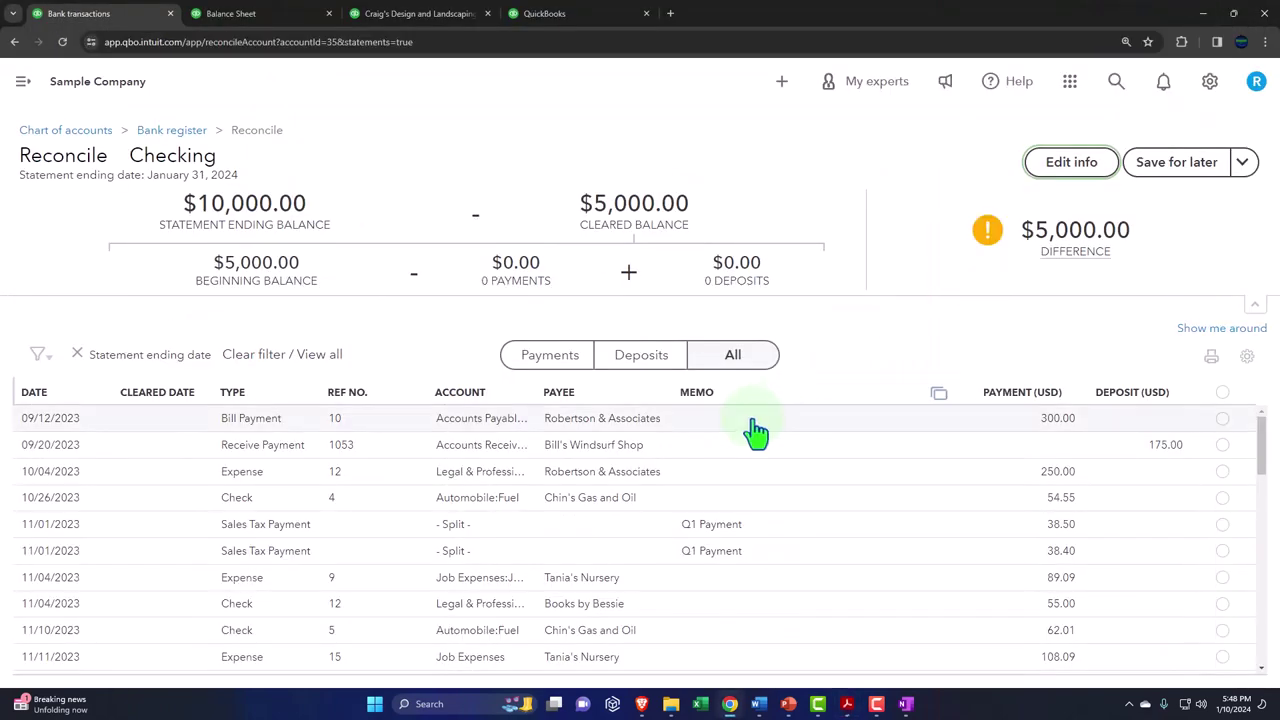
- Compare the February bank statement in Acrobat with the Checking reconciliation and the Balance Sheet's Checking balance in Chrome, ending on the Reconcile page
click(849, 705)
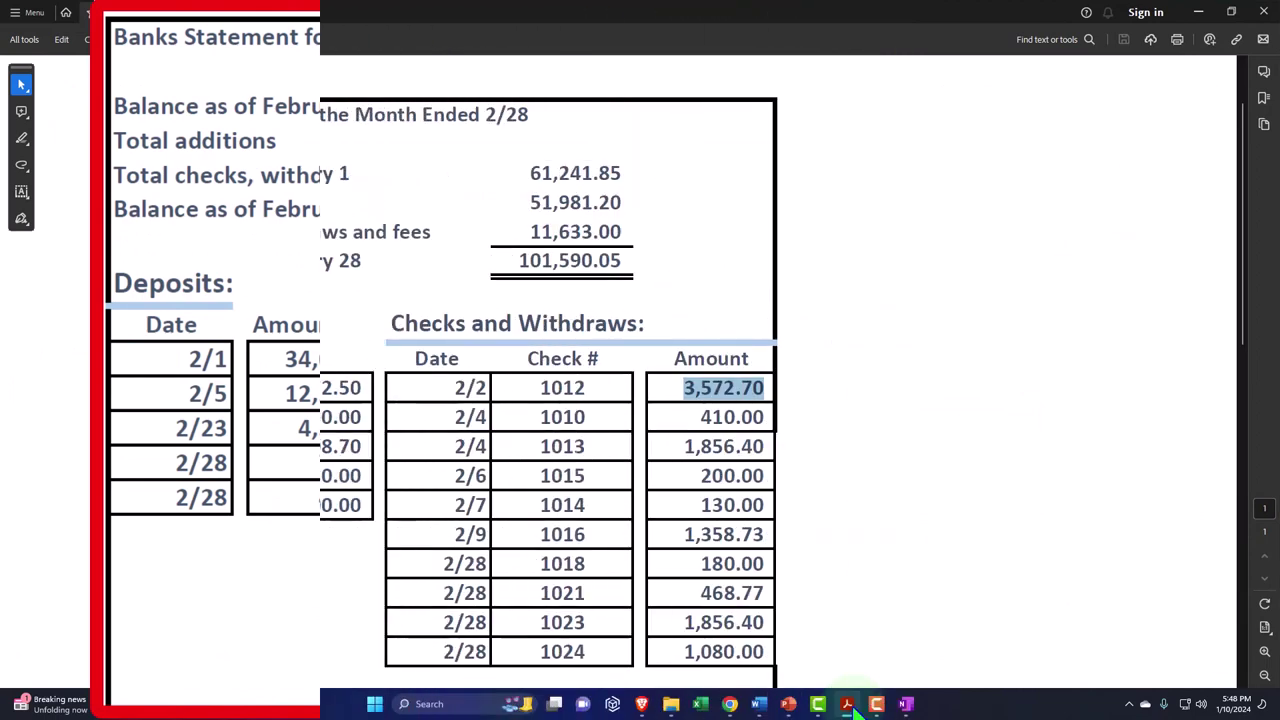
click(849, 705)
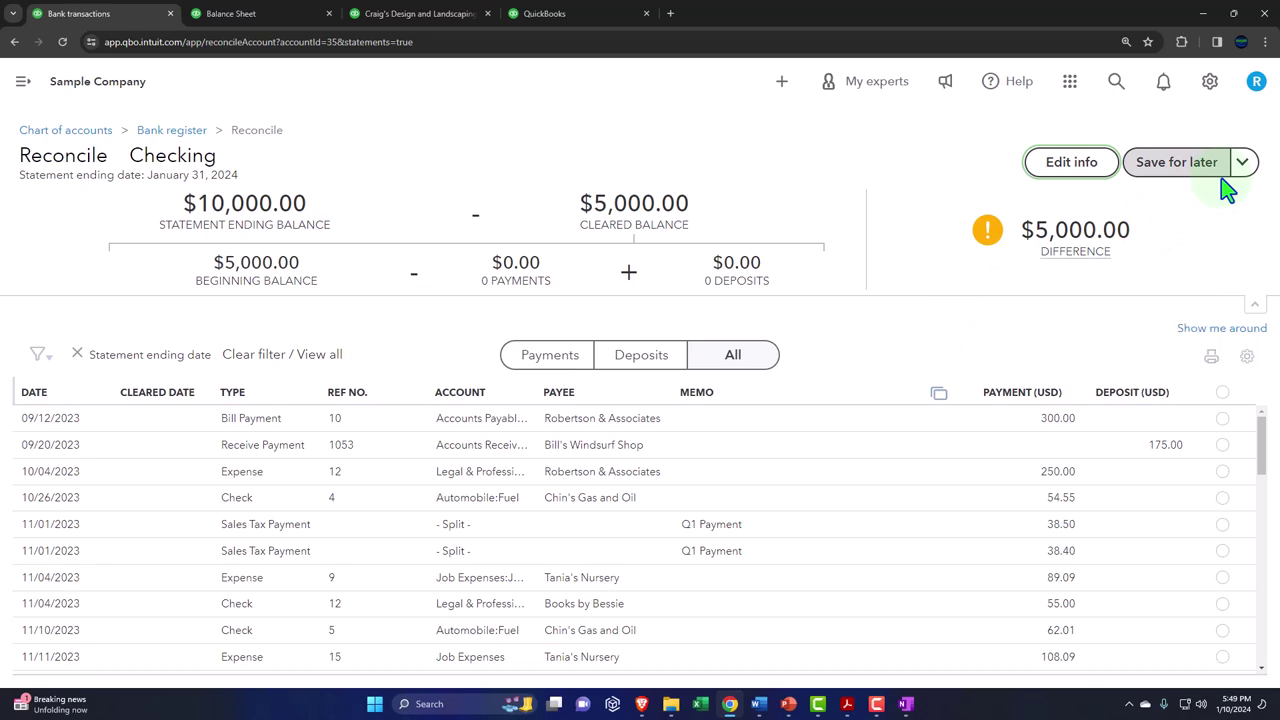
click(283, 15)
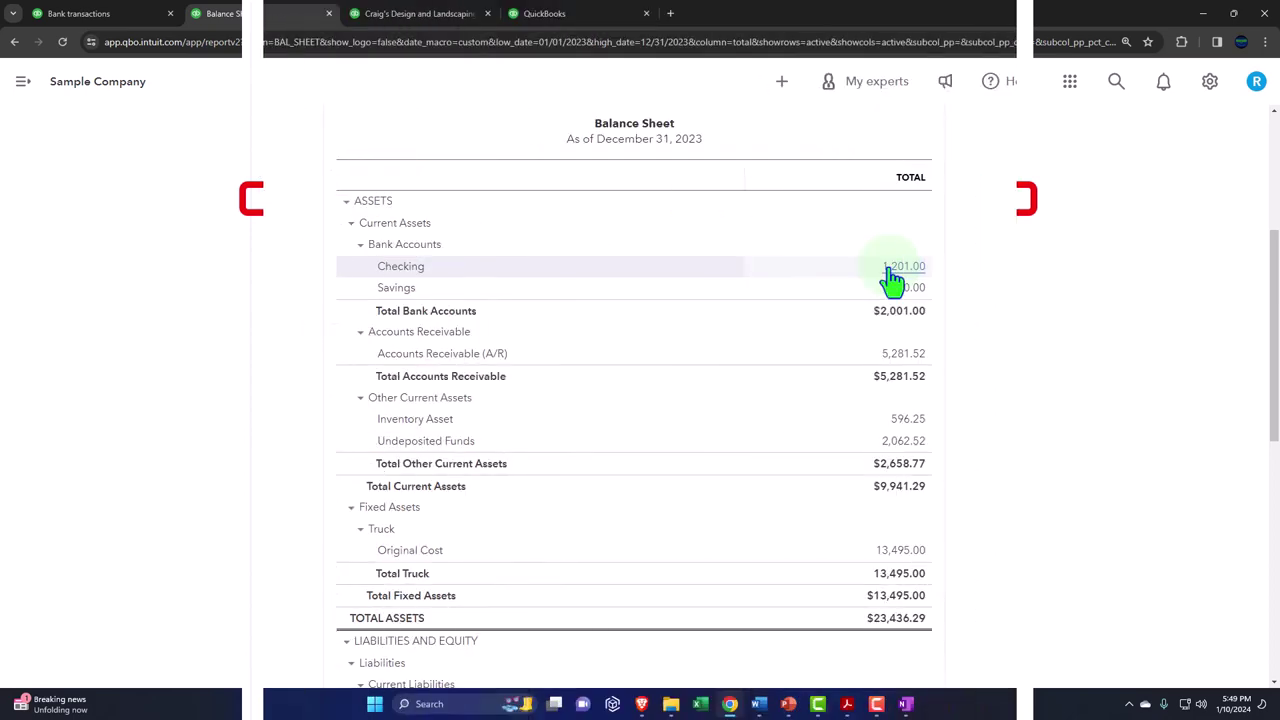
click(847, 704)
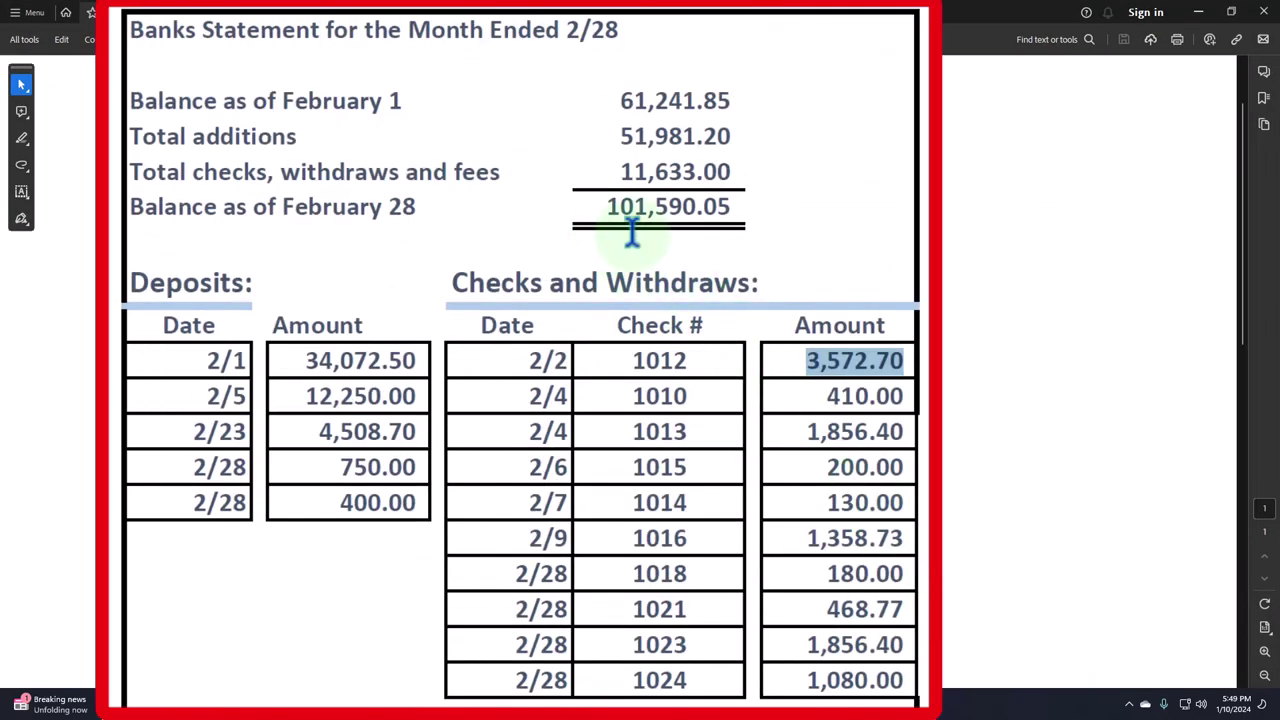
click(1197, 14)
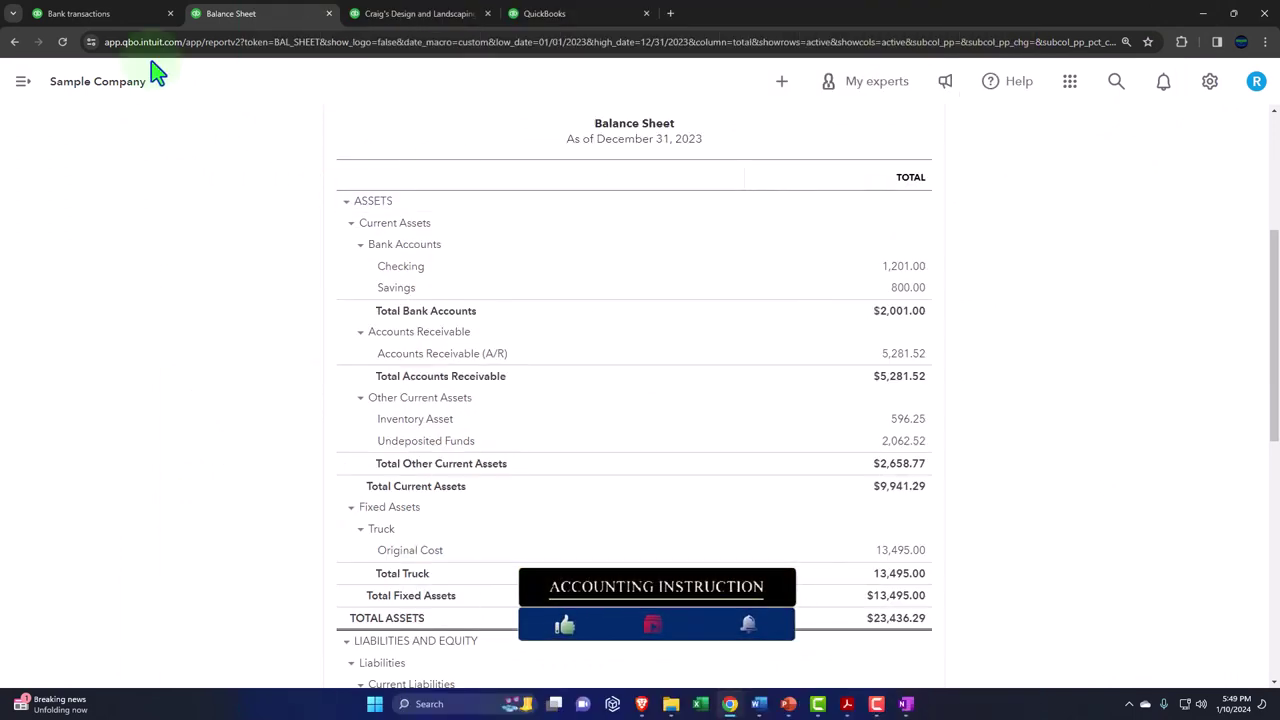
click(72, 16)
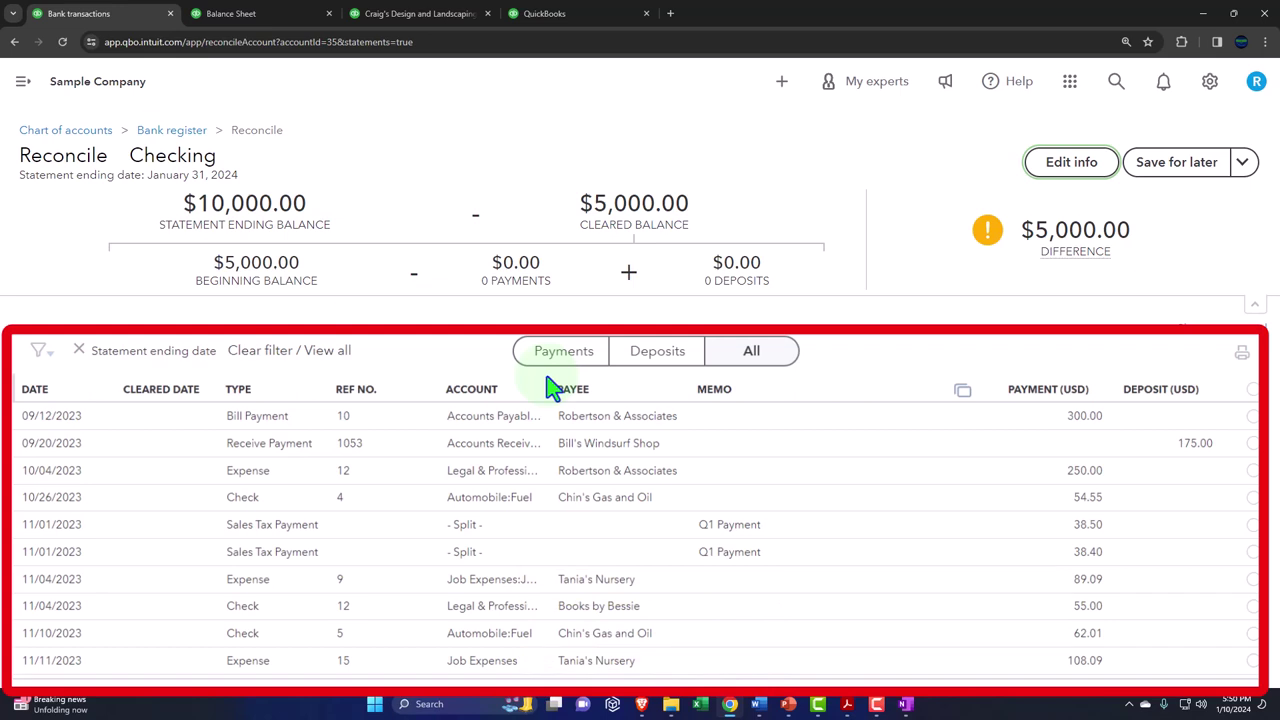
- Review the transactions behind the Balance Sheet's Checking balance, return to the report, and switch to the 2023 Profit and Loss
click(281, 20)
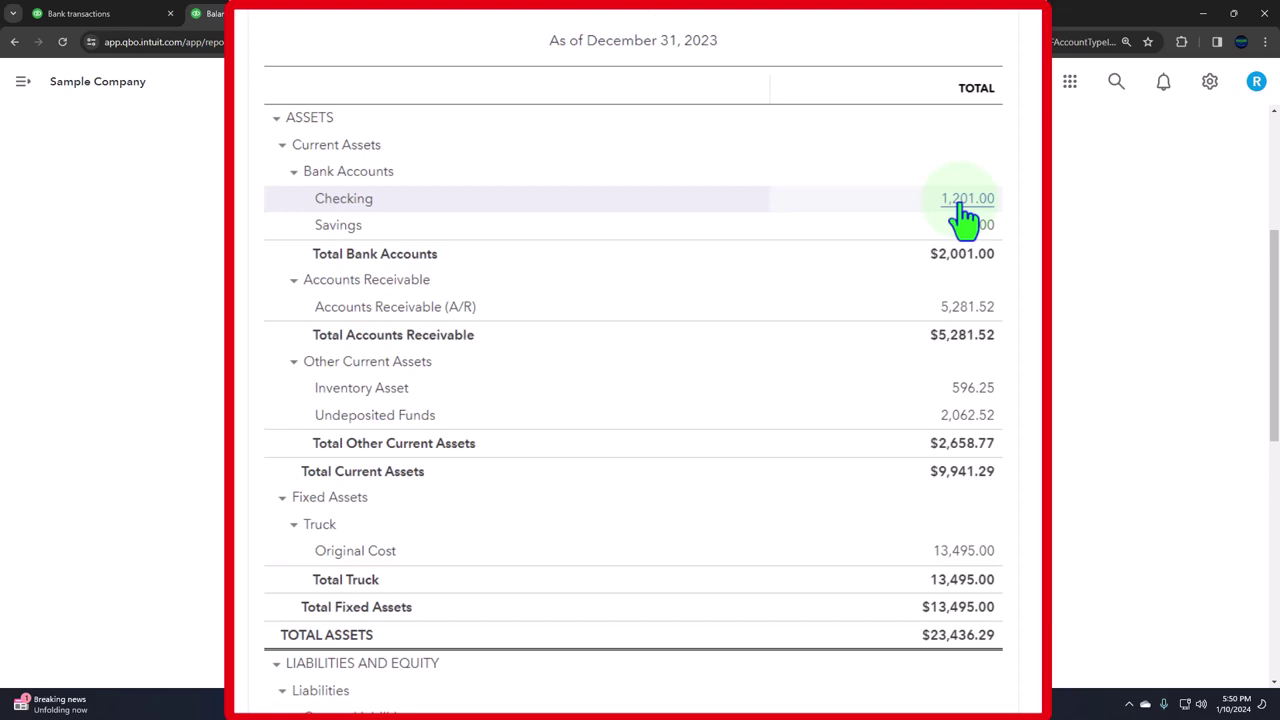
click(962, 205)
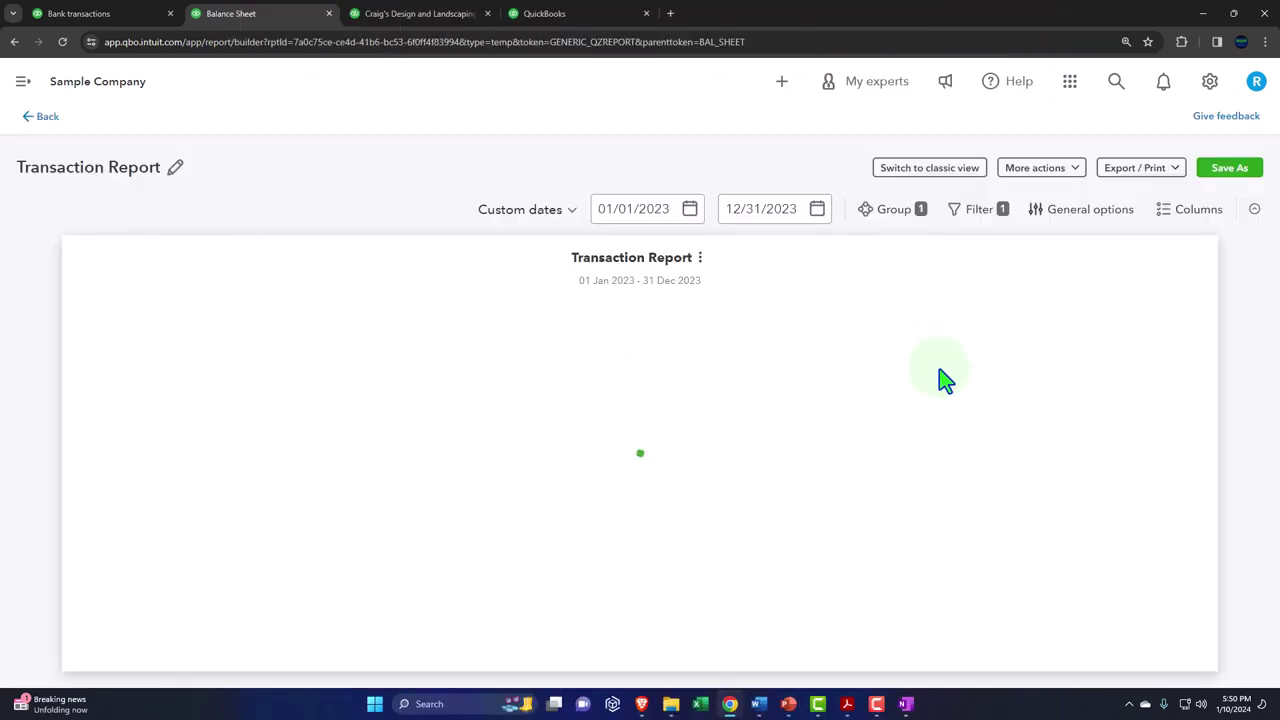
scroll(985, 410, down, 5)
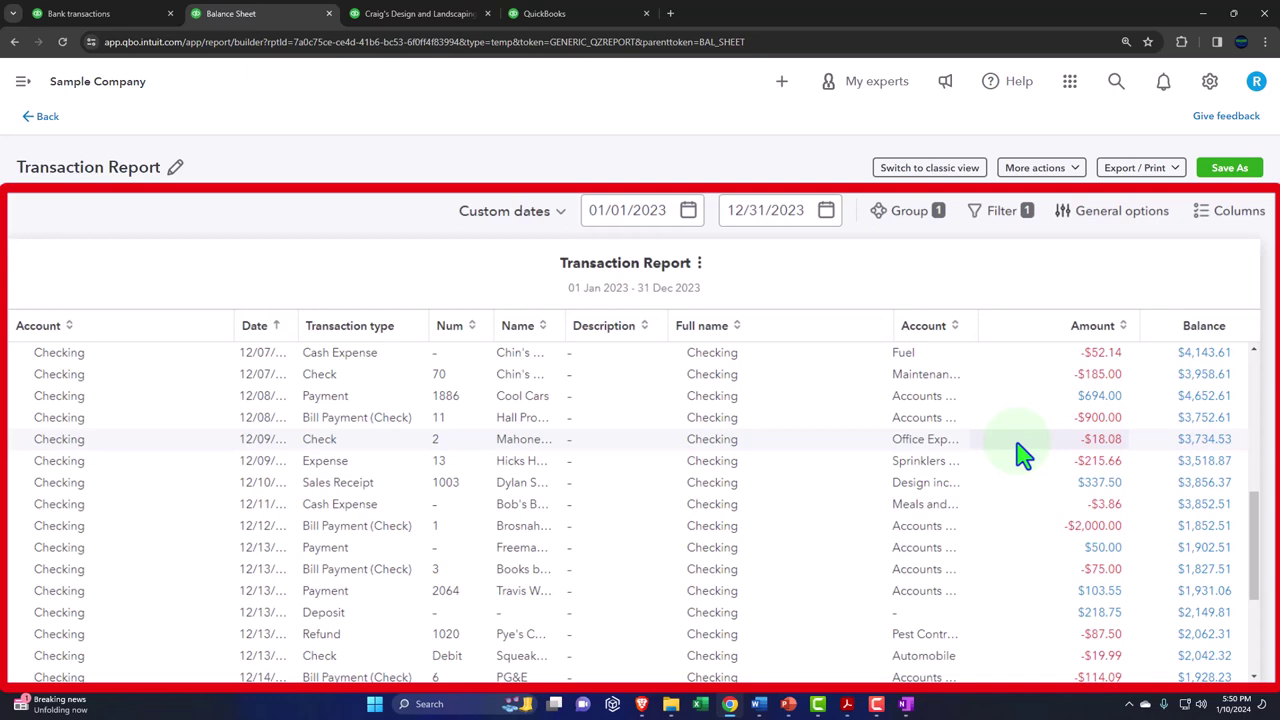
scroll(1022, 455, down, 1)
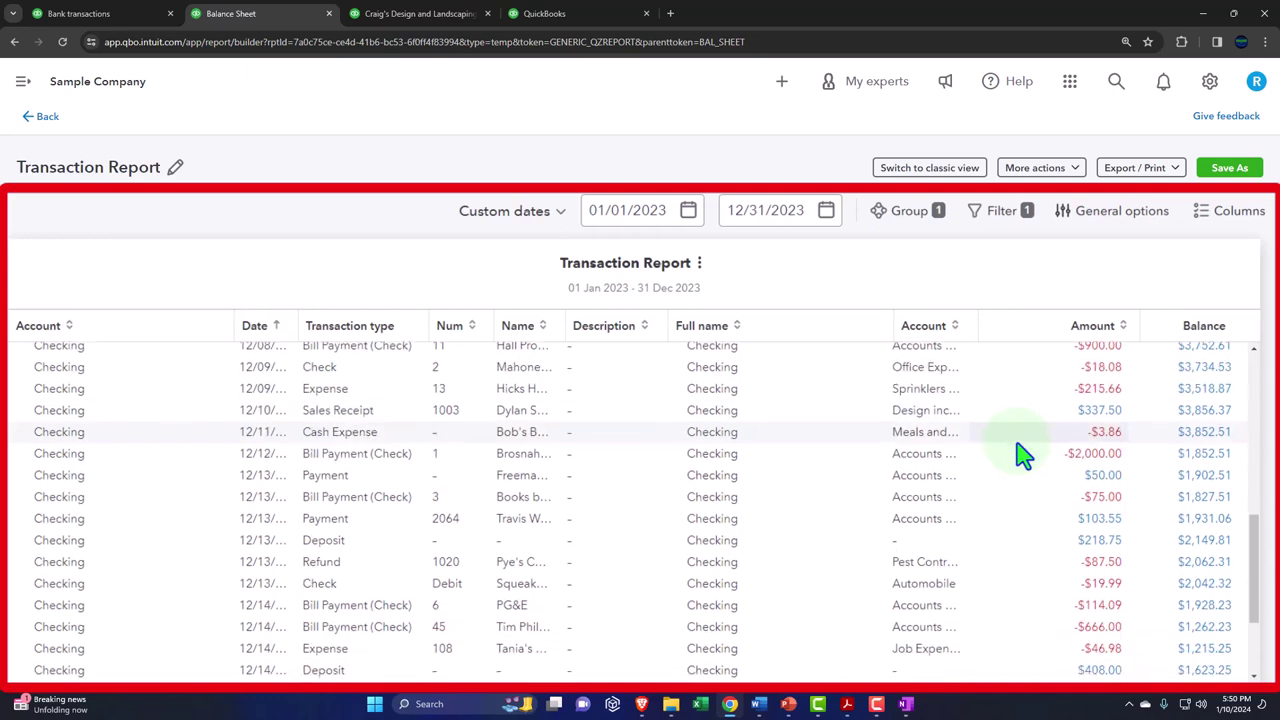
click(50, 121)
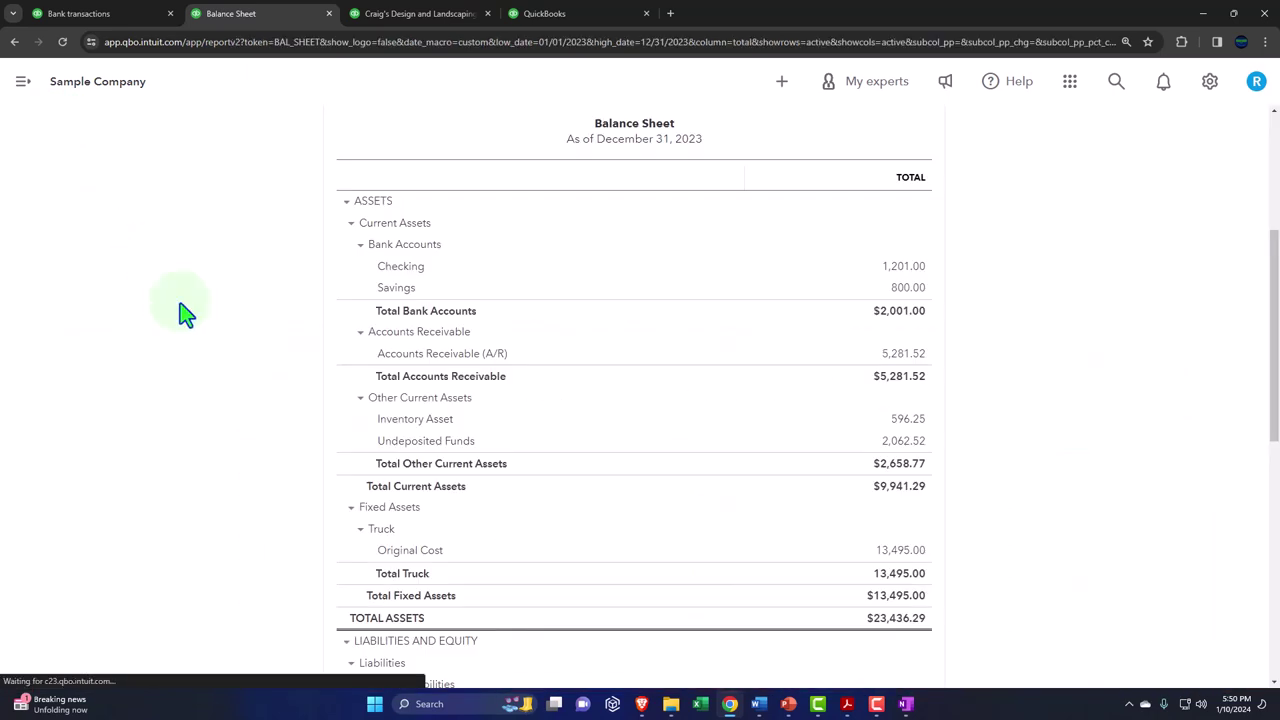
click(418, 14)
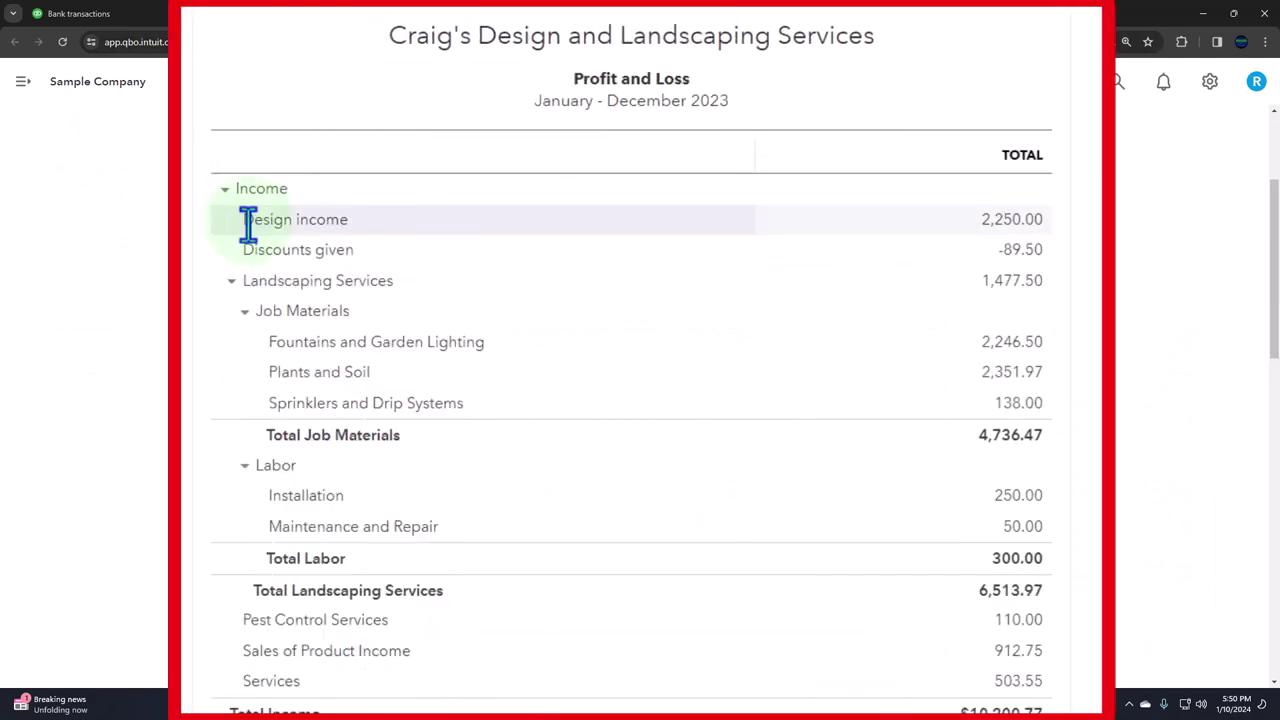